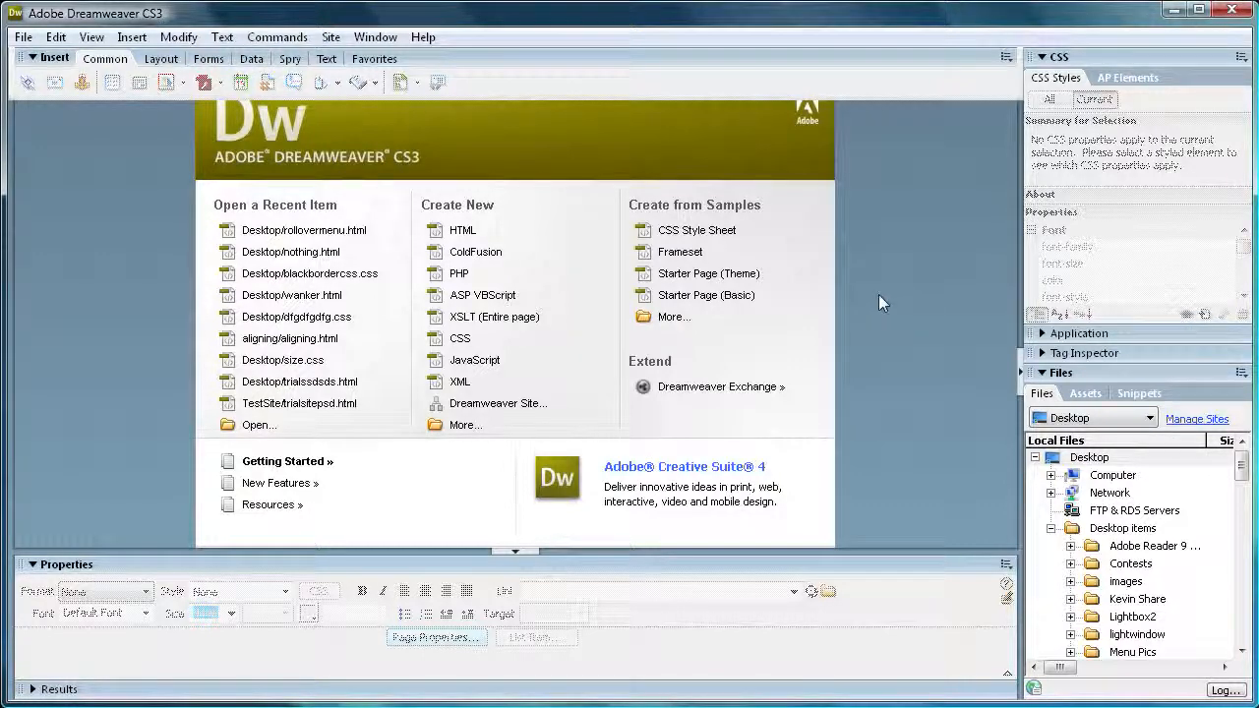
# Create a blank HTML page and insert a one-row, one-column table at 100 percent width with border thickness 0
pyautogui.click(453, 230)
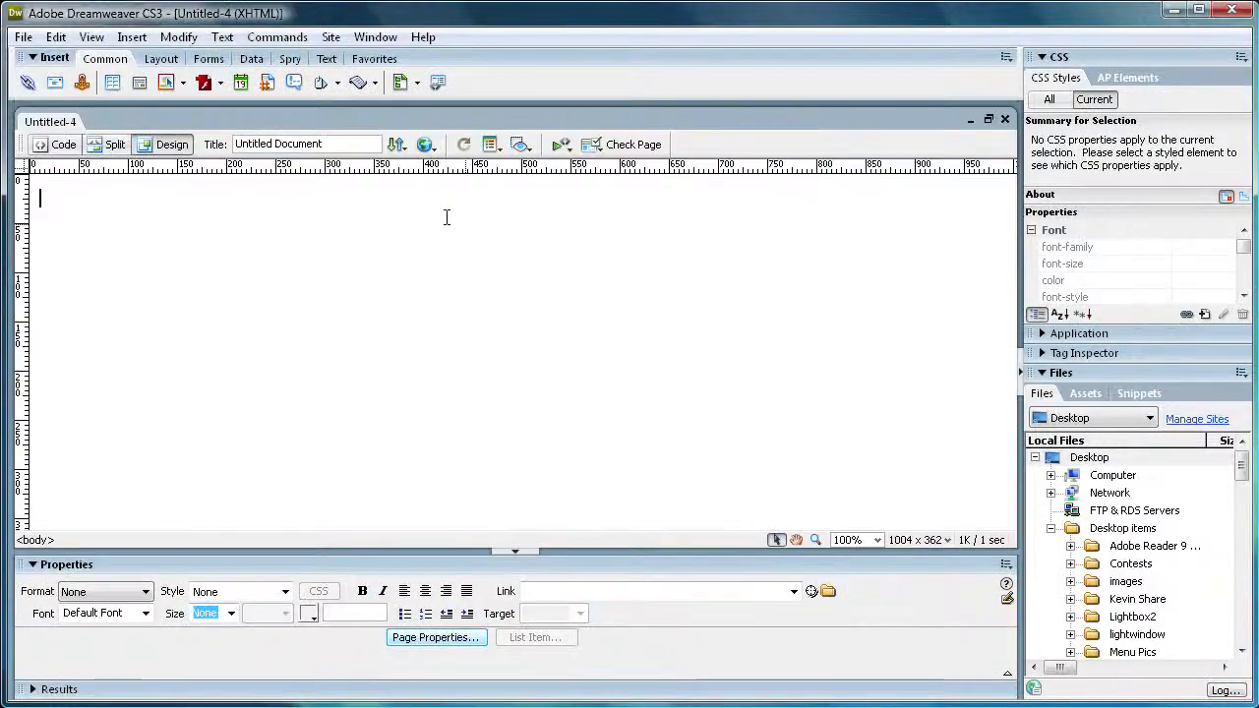
pyautogui.click(108, 84)
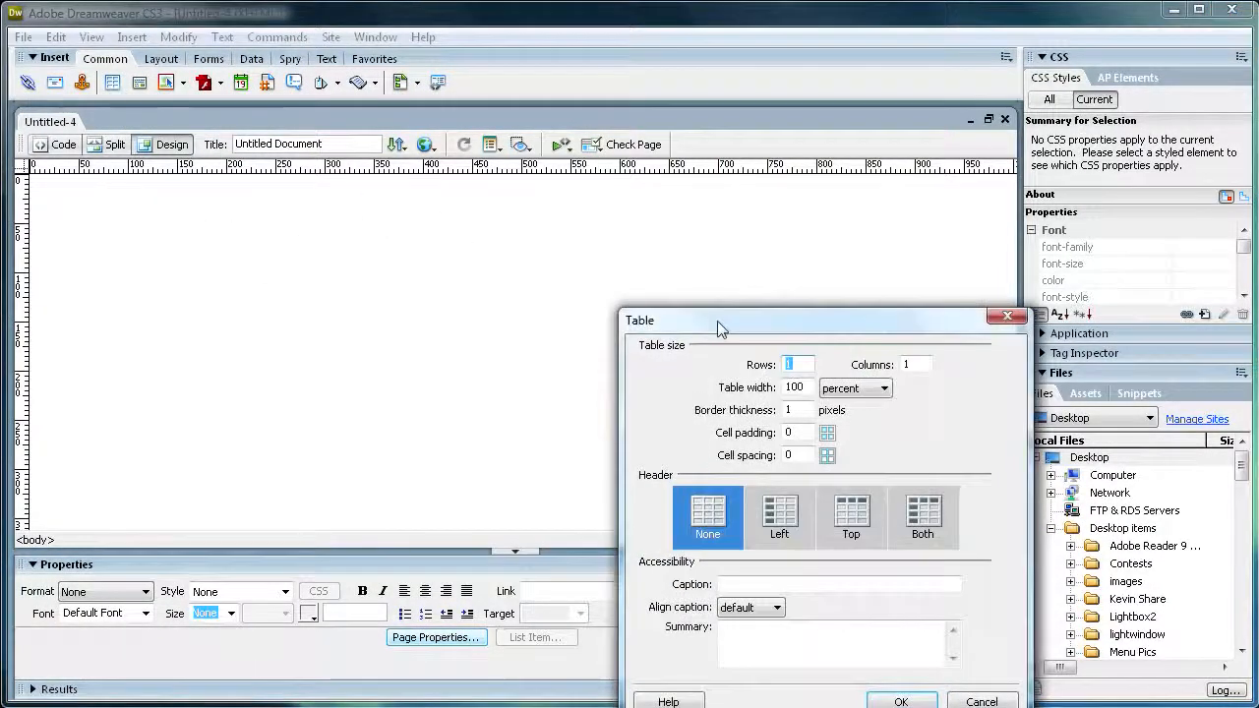
pyautogui.moveTo(717, 323); pyautogui.dragTo(456, 211)
pyautogui.click(524, 292)
pyautogui.write('0')
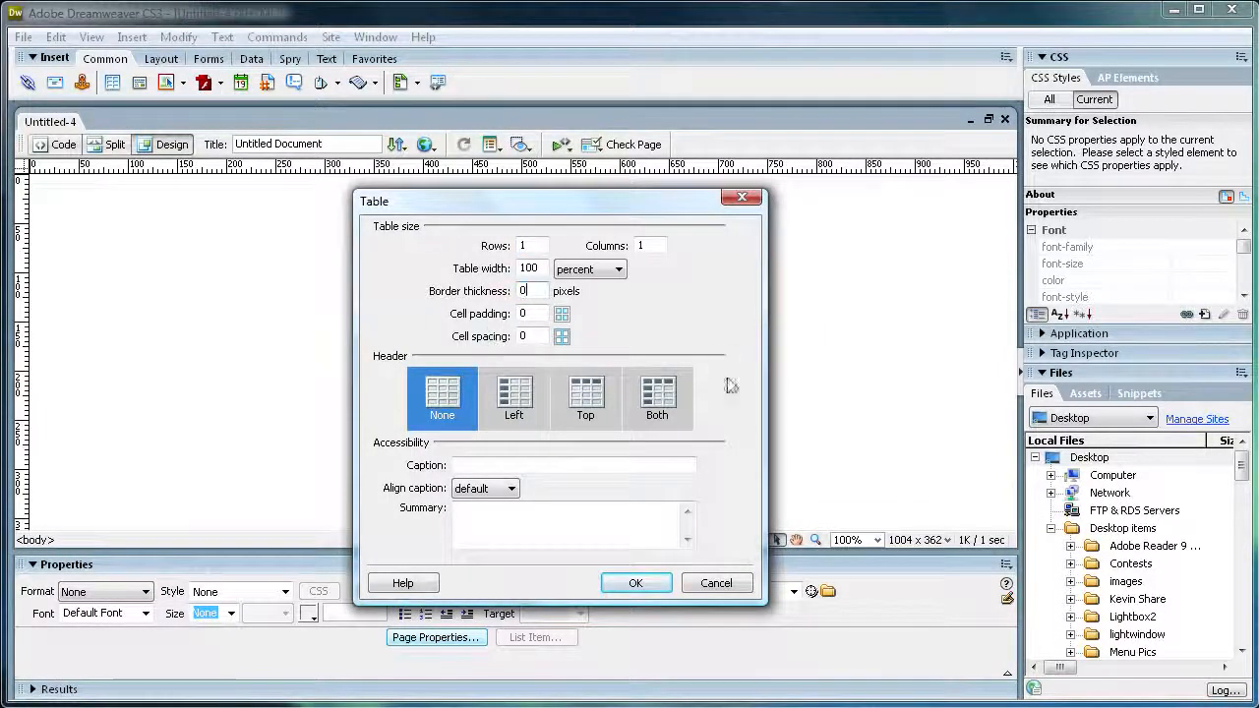
pyautogui.click(636, 585)
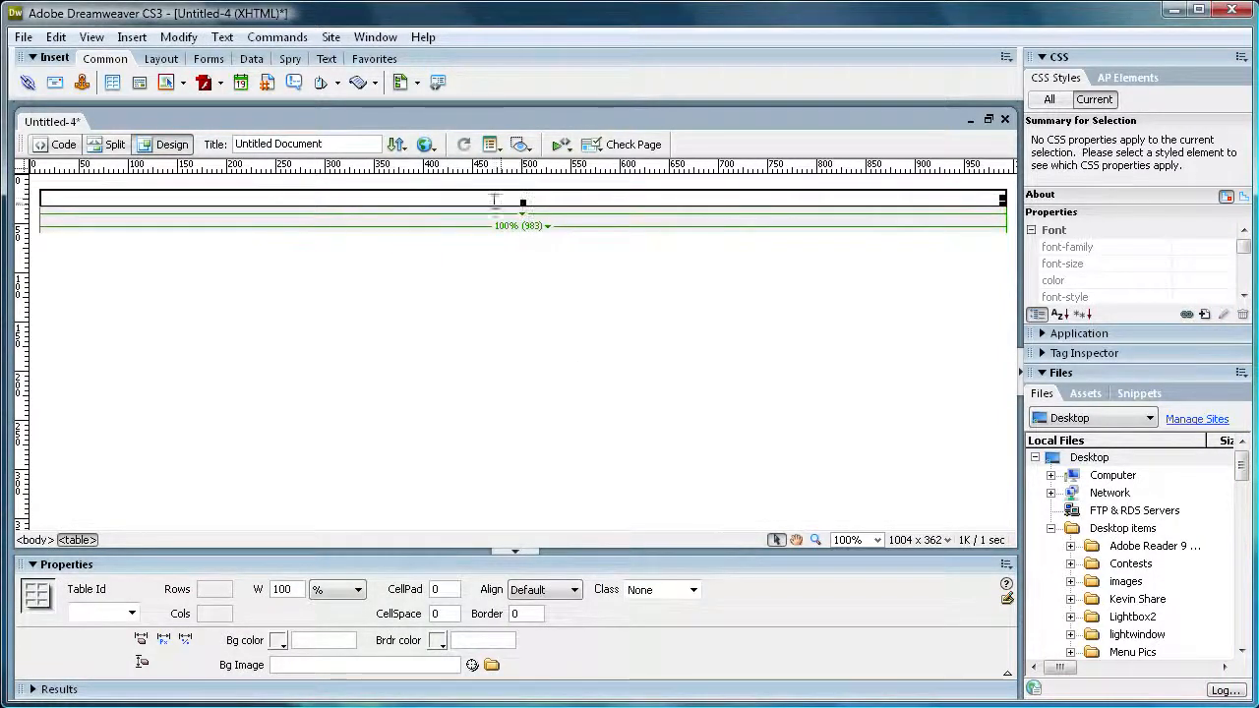
# Start a rollover image inside the table cell and name it Home
pyautogui.click(479, 199)
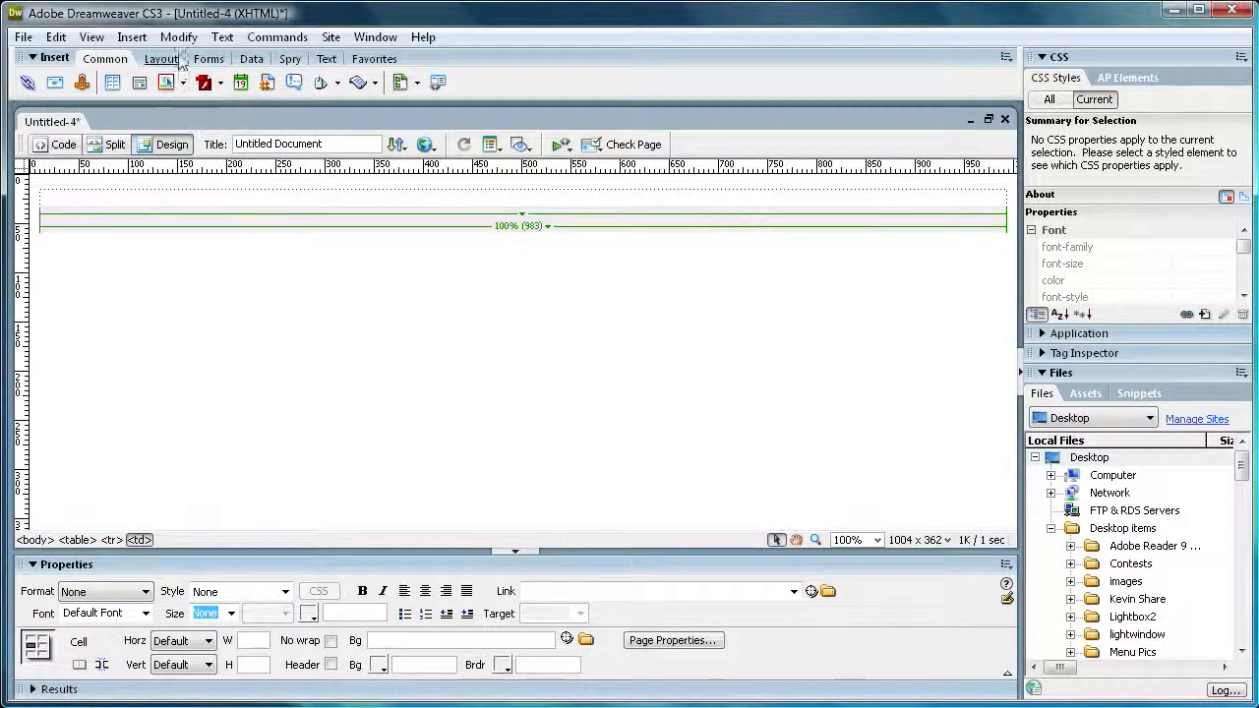
pyautogui.click(184, 84)
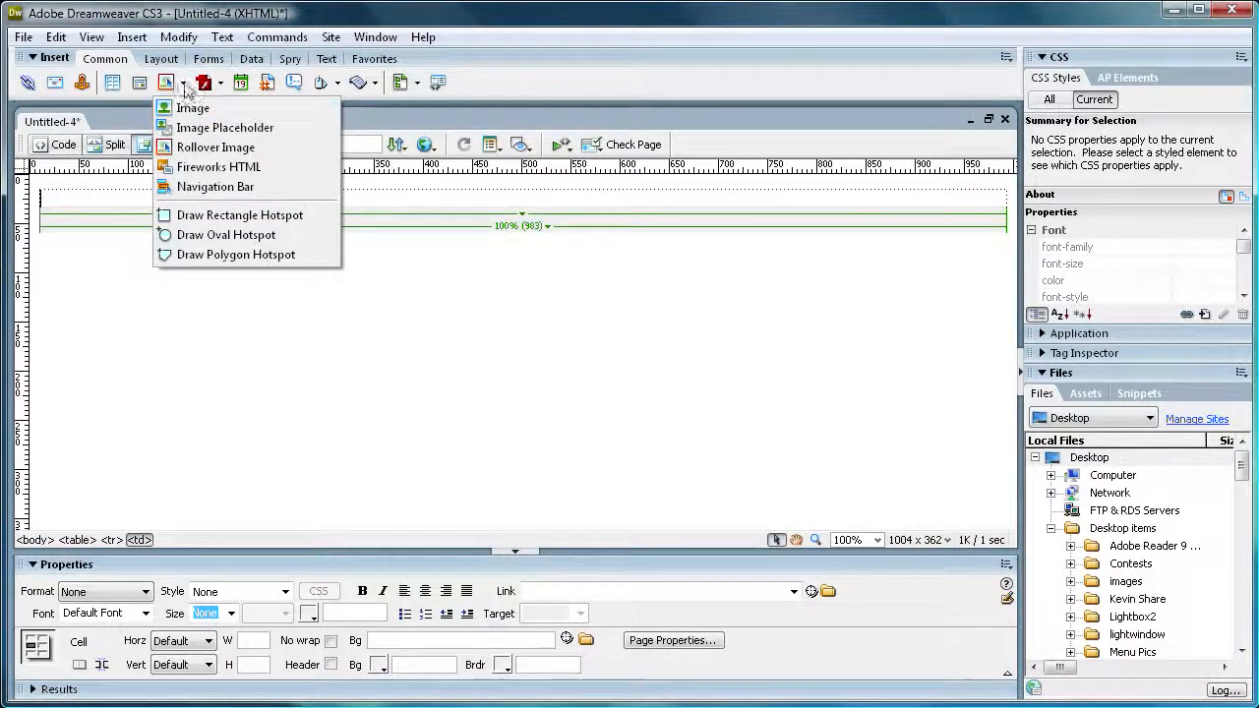
pyautogui.click(199, 150)
pyautogui.moveTo(644, 399); pyautogui.dragTo(344, 274)
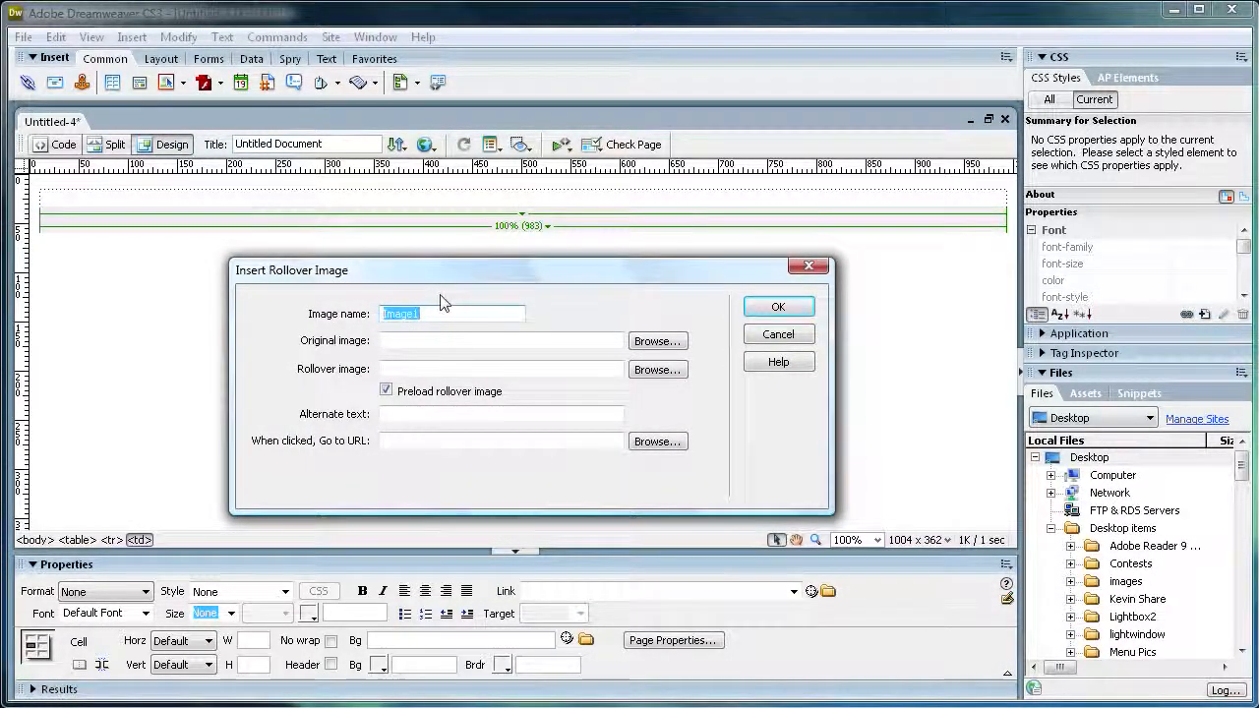
pyautogui.click(418, 313)
pyautogui.moveTo(419, 314); pyautogui.dragTo(379, 315)
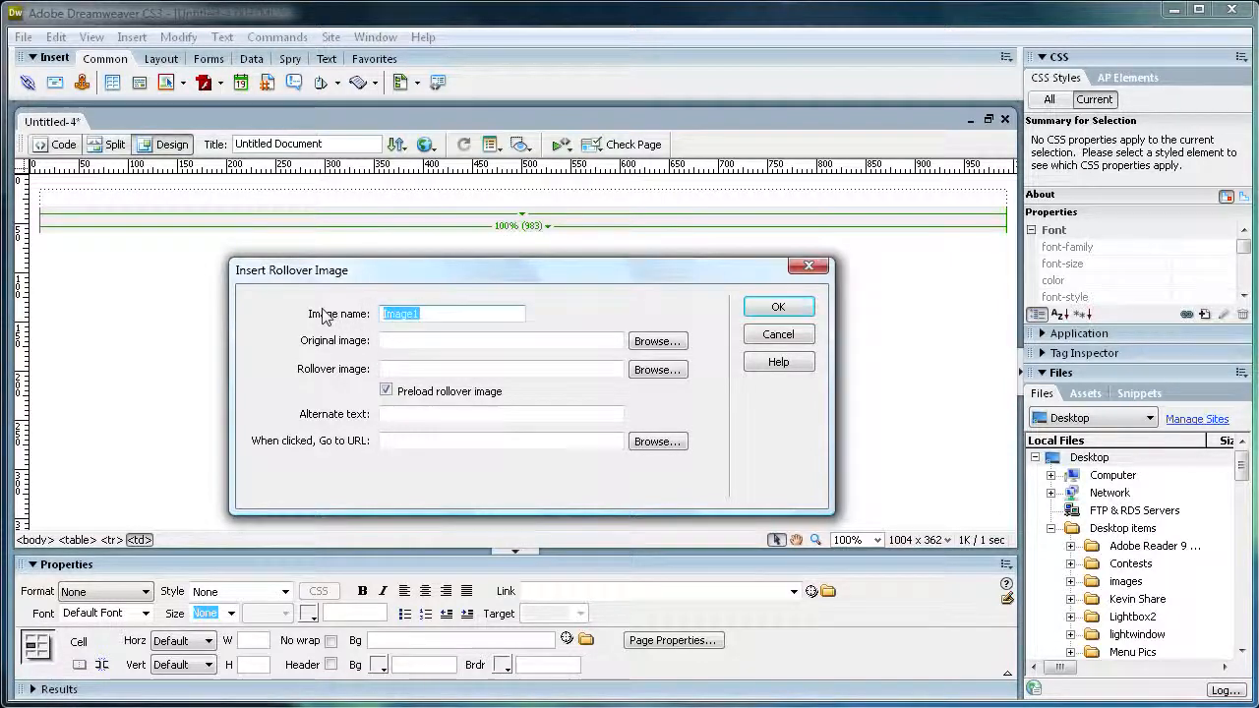
pyautogui.write('Home')
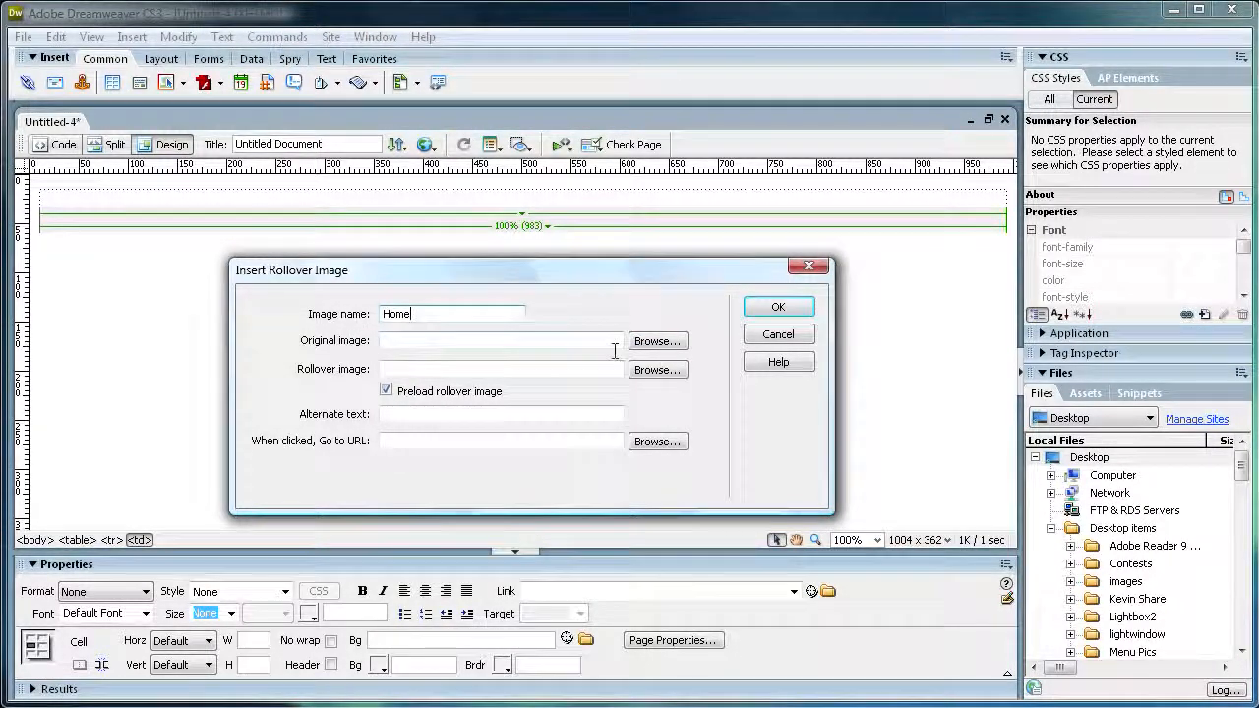
# Choose the home picture from the Menu Pics folder as the Home rollover's original image
pyautogui.click(666, 344)
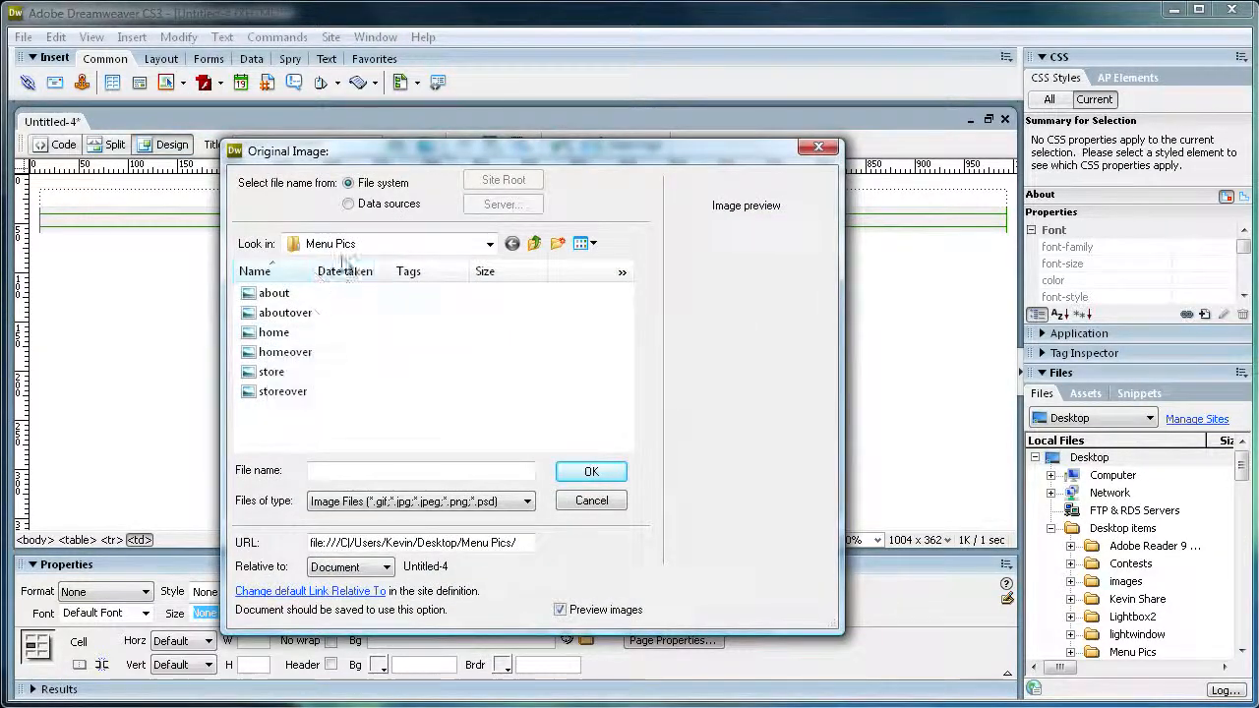
pyautogui.click(324, 335)
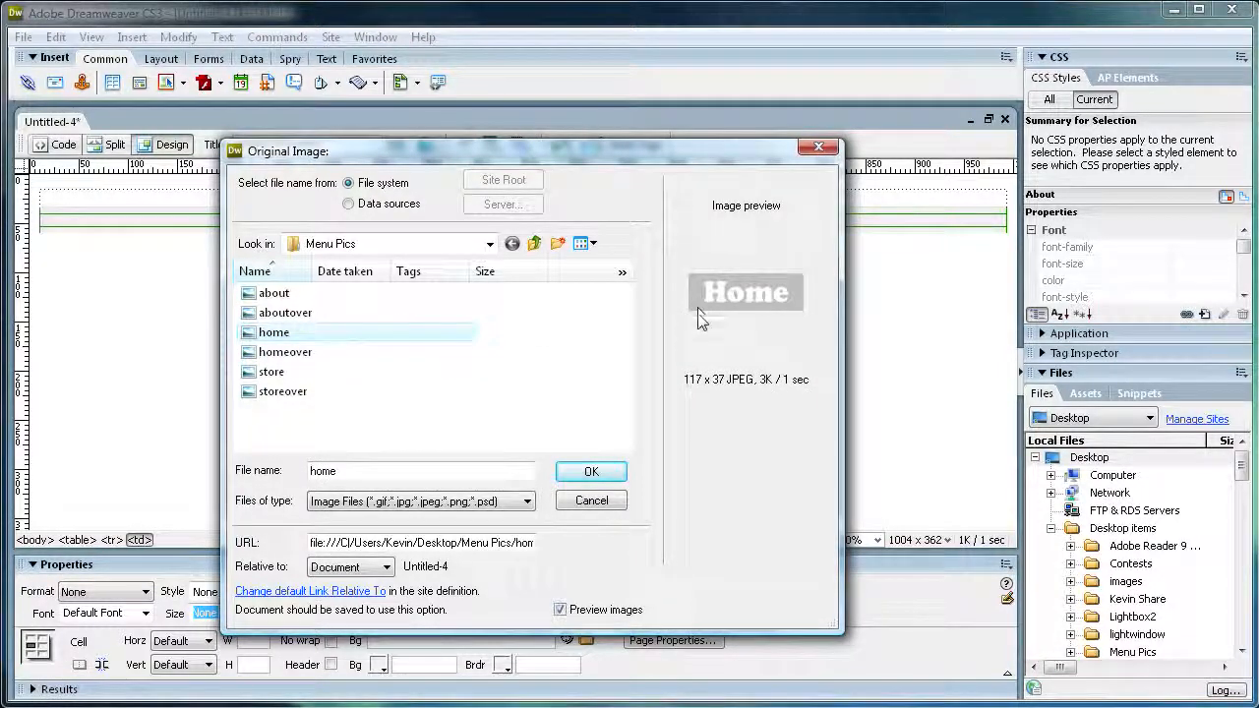
pyautogui.click(613, 479)
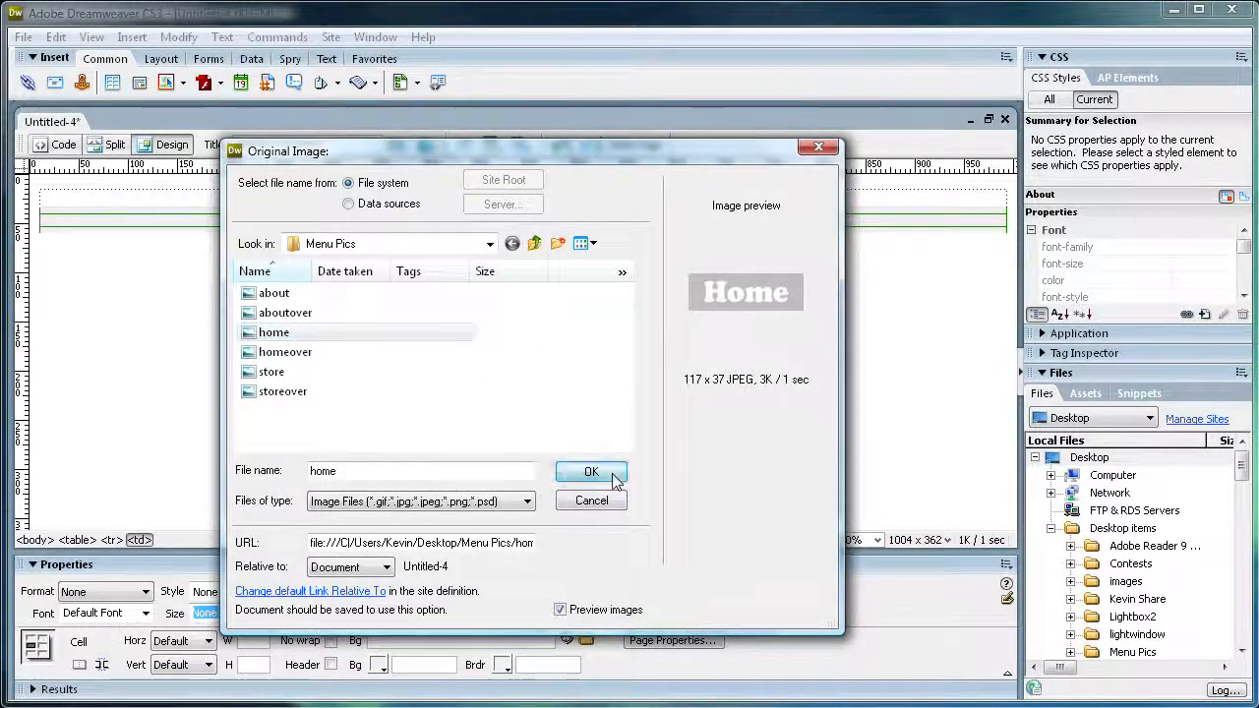
pyautogui.click(500, 455)
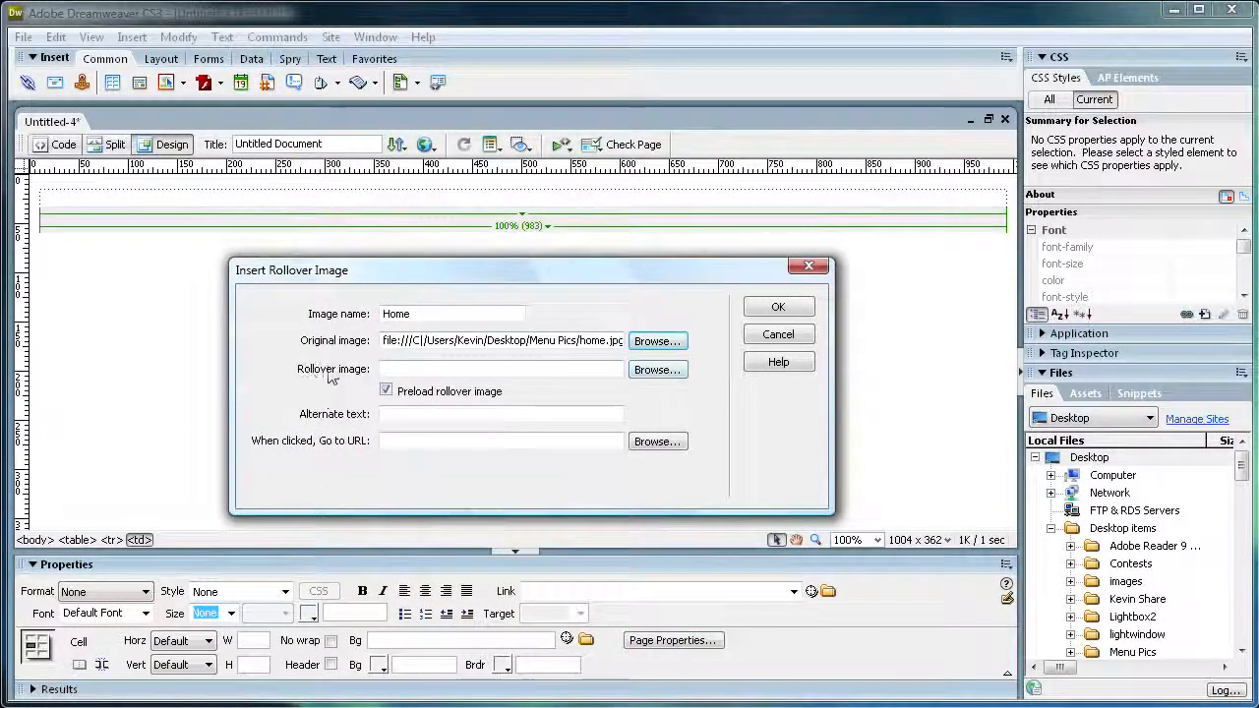
# Choose the homeover picture from the Menu Pics folder as the Home rollover's rollover image
pyautogui.click(657, 370)
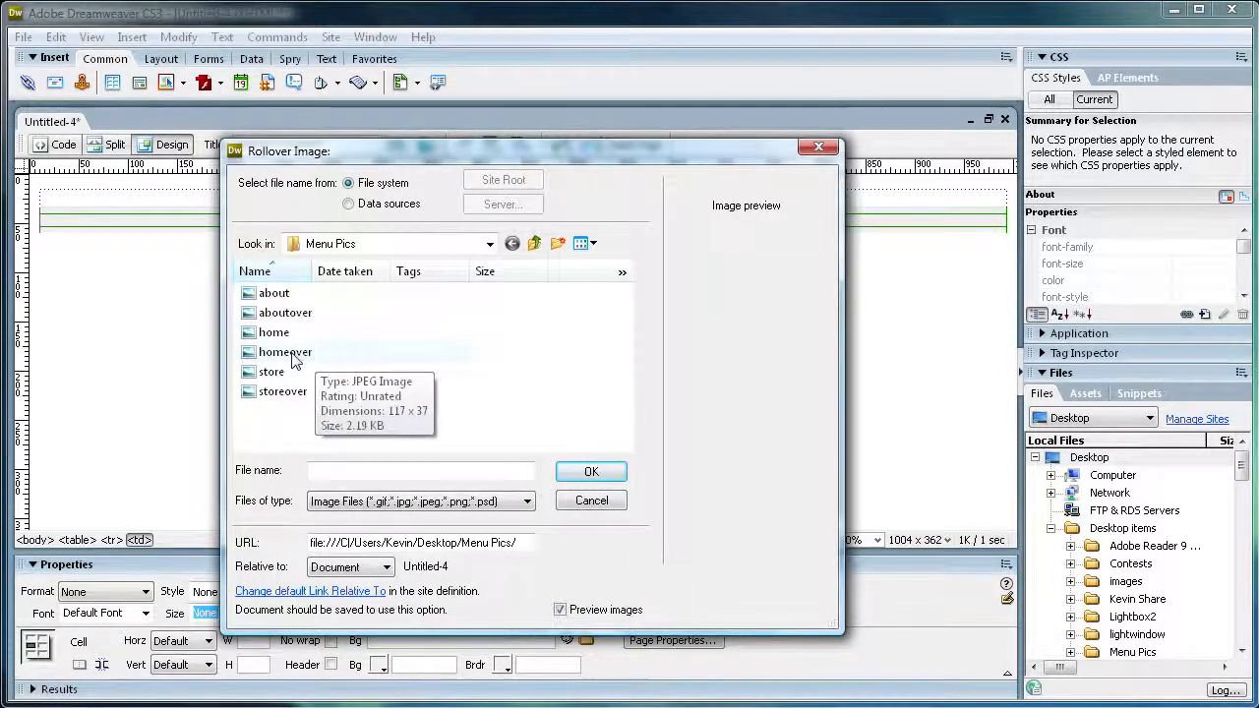
pyautogui.click(294, 356)
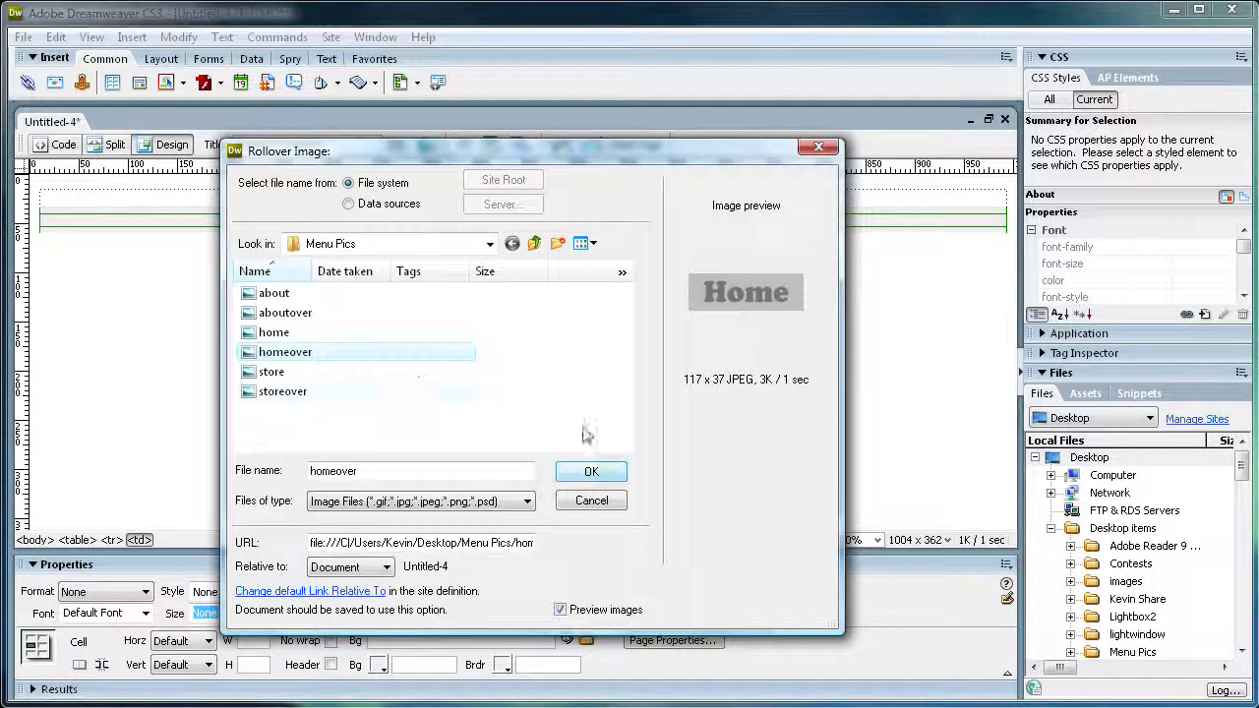
pyautogui.click(591, 473)
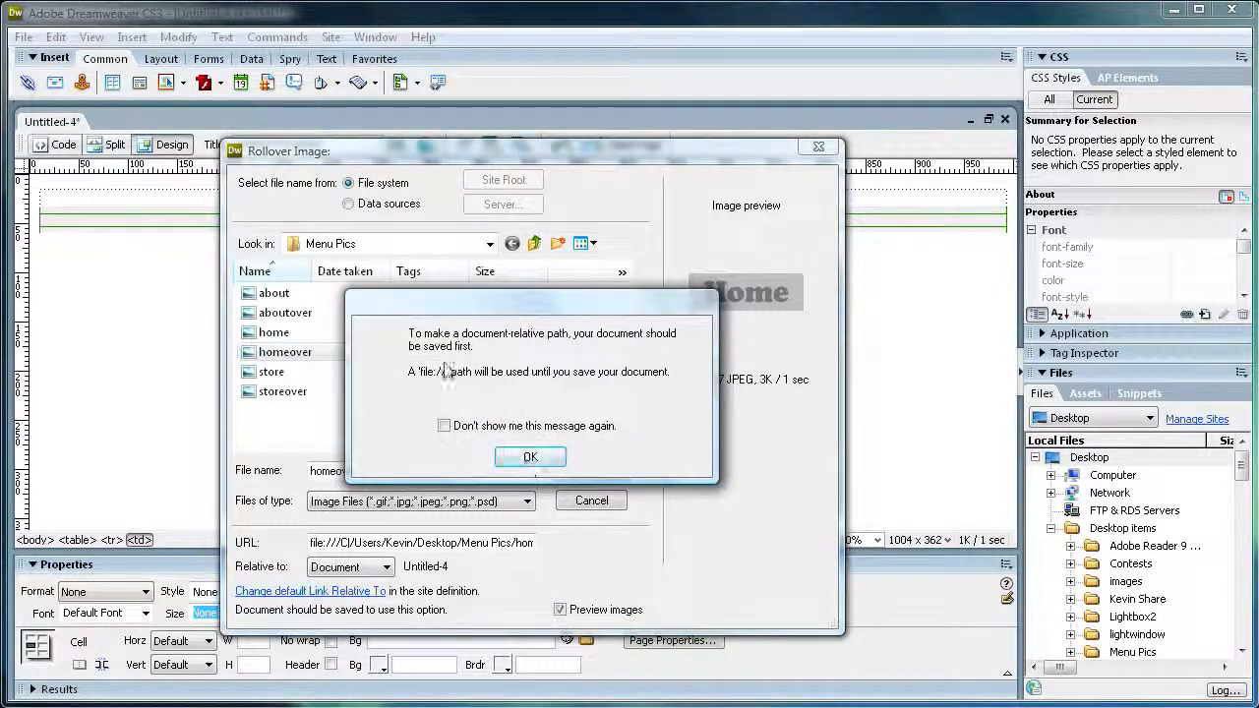
pyautogui.click(522, 454)
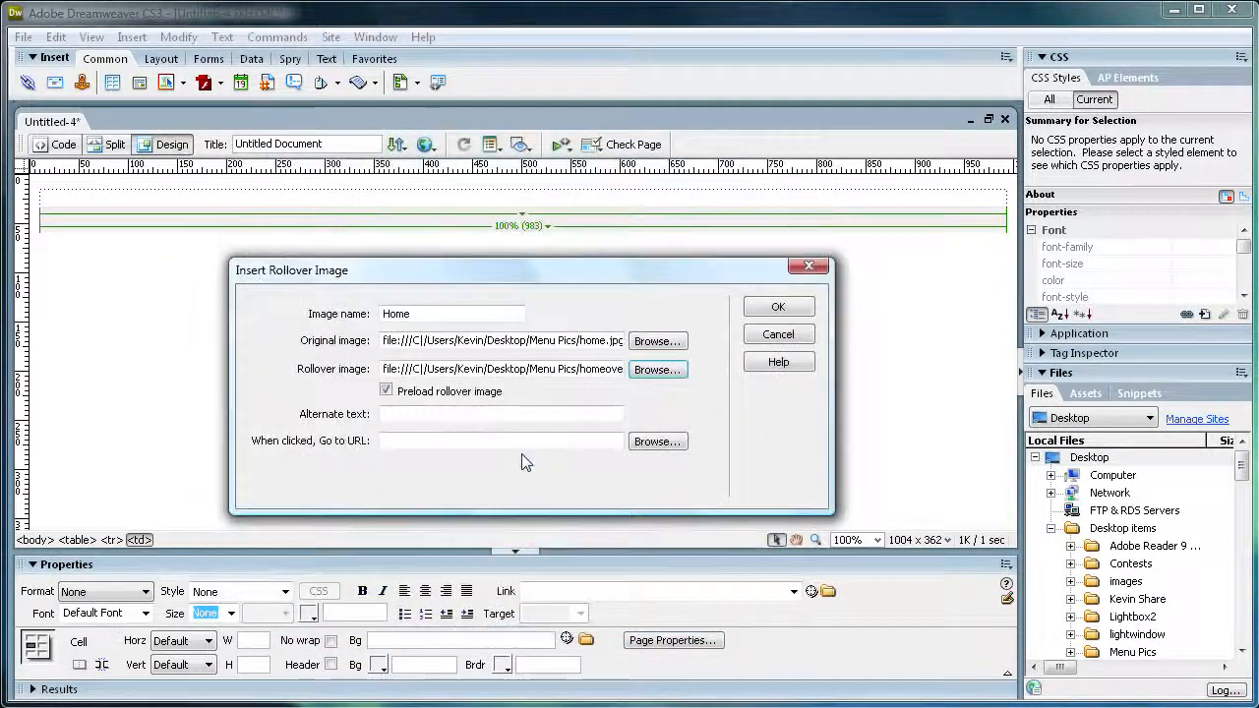
# Set the Home rollover's alternate text to Homepage and insert it into the table cell
pyautogui.click(389, 415)
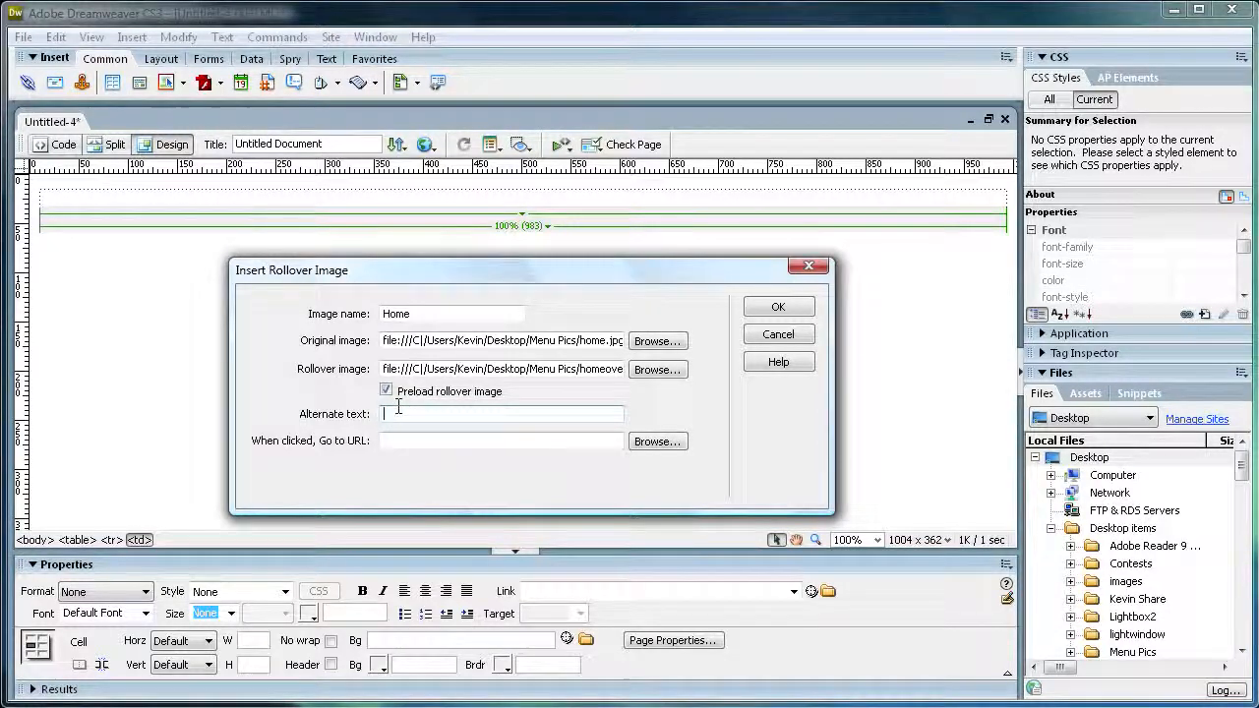
pyautogui.write('Homepage')
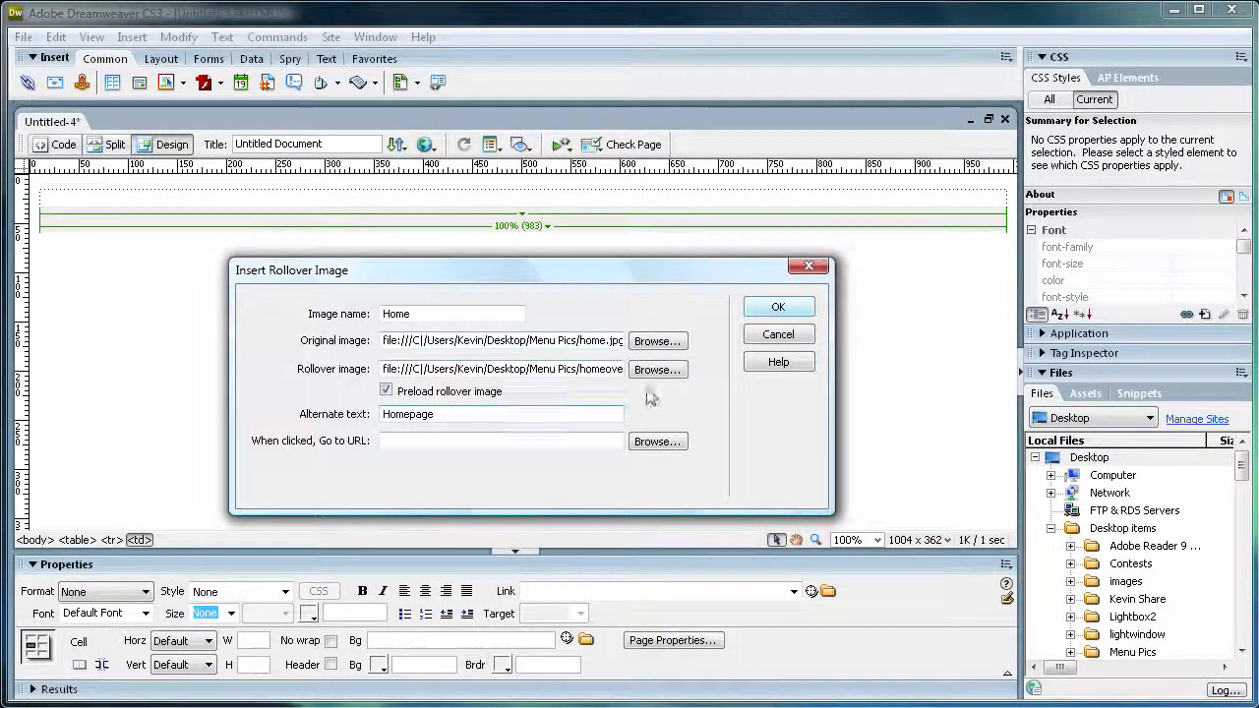
pyautogui.click(779, 308)
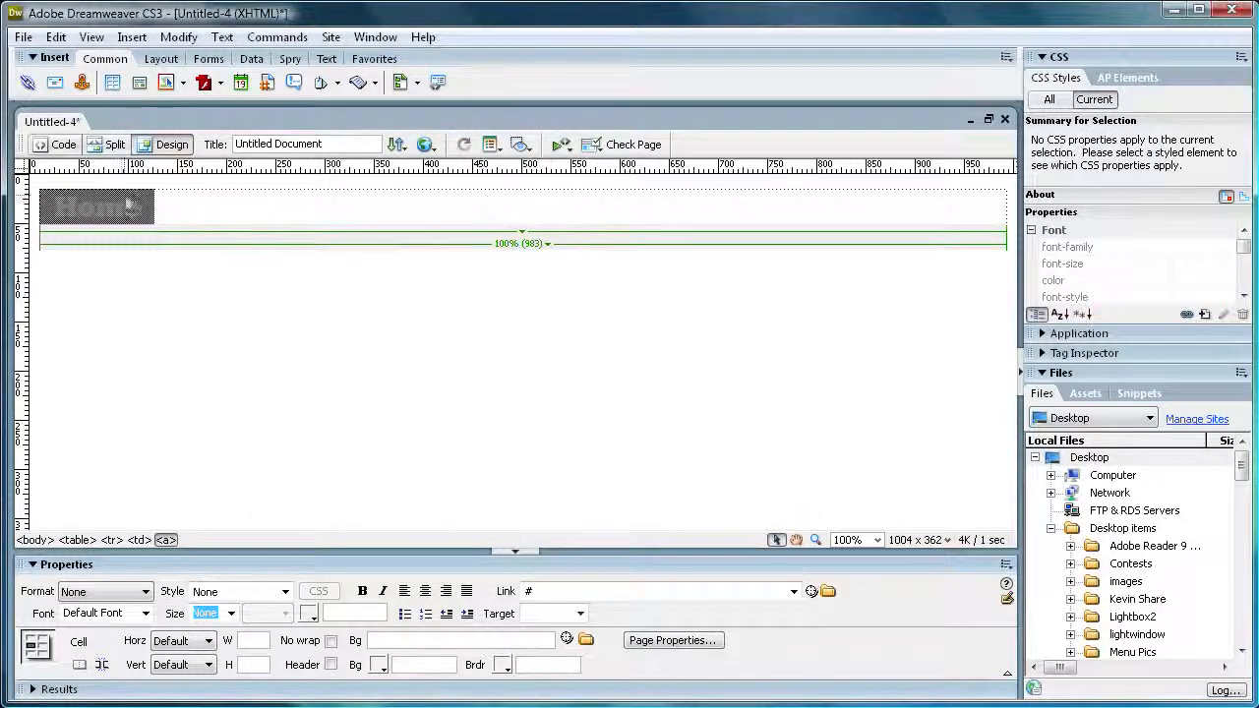
# Centre the Home image within the table cell
pyautogui.click(282, 273)
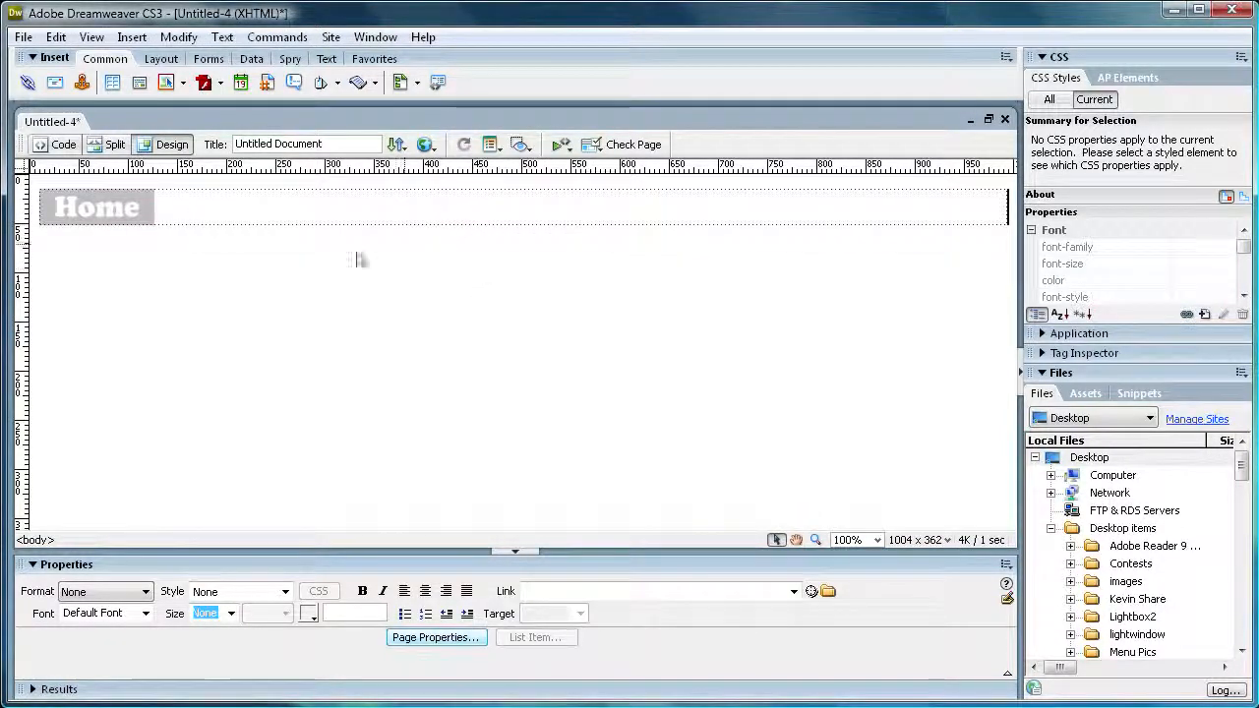
pyautogui.click(138, 208)
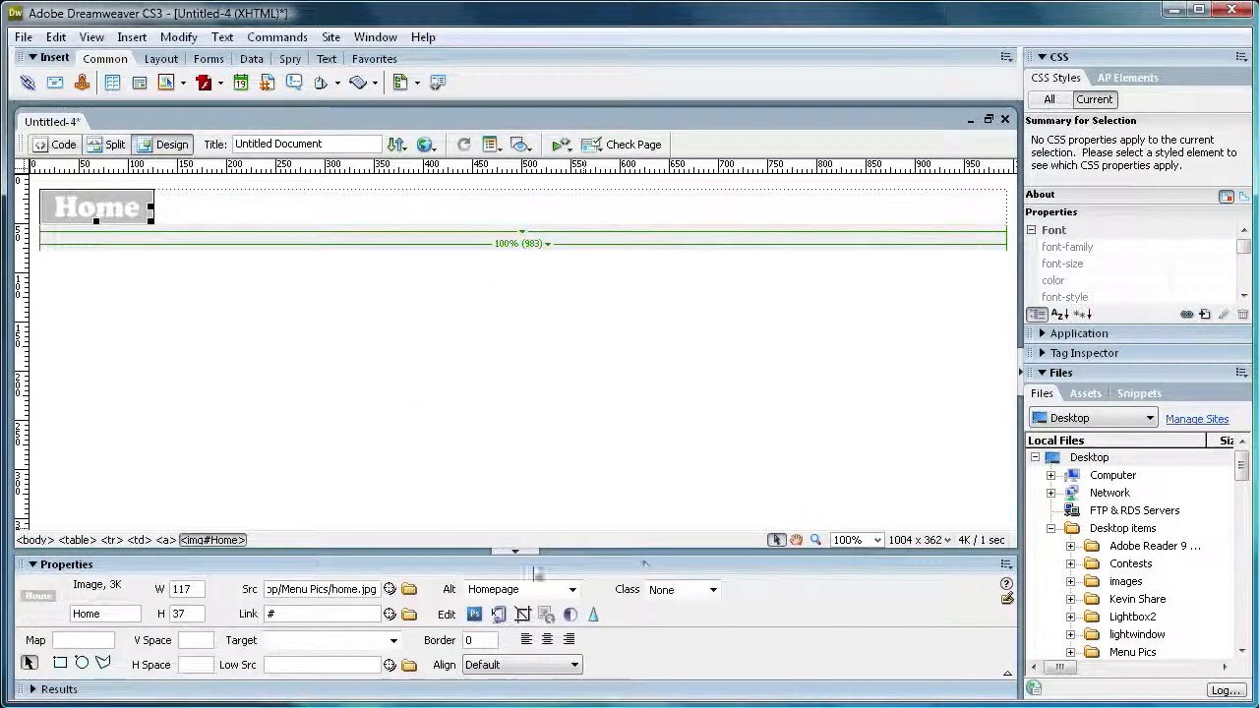
pyautogui.click(548, 641)
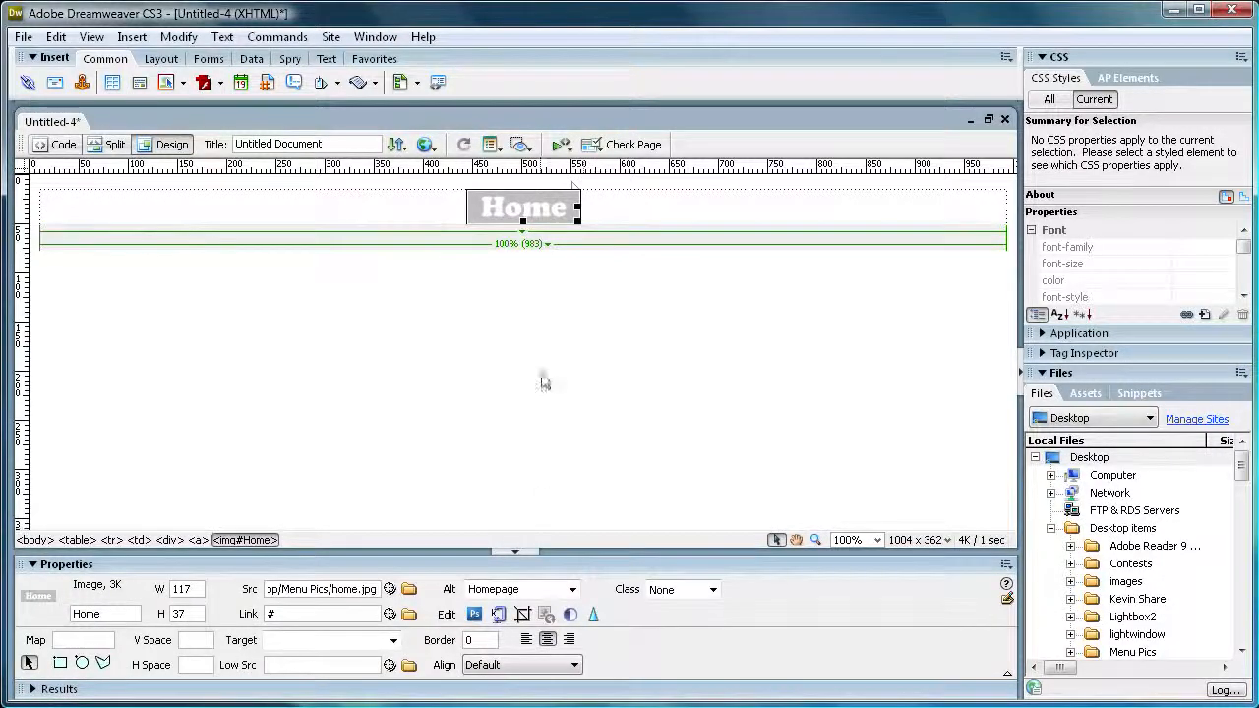
pyautogui.click(669, 272)
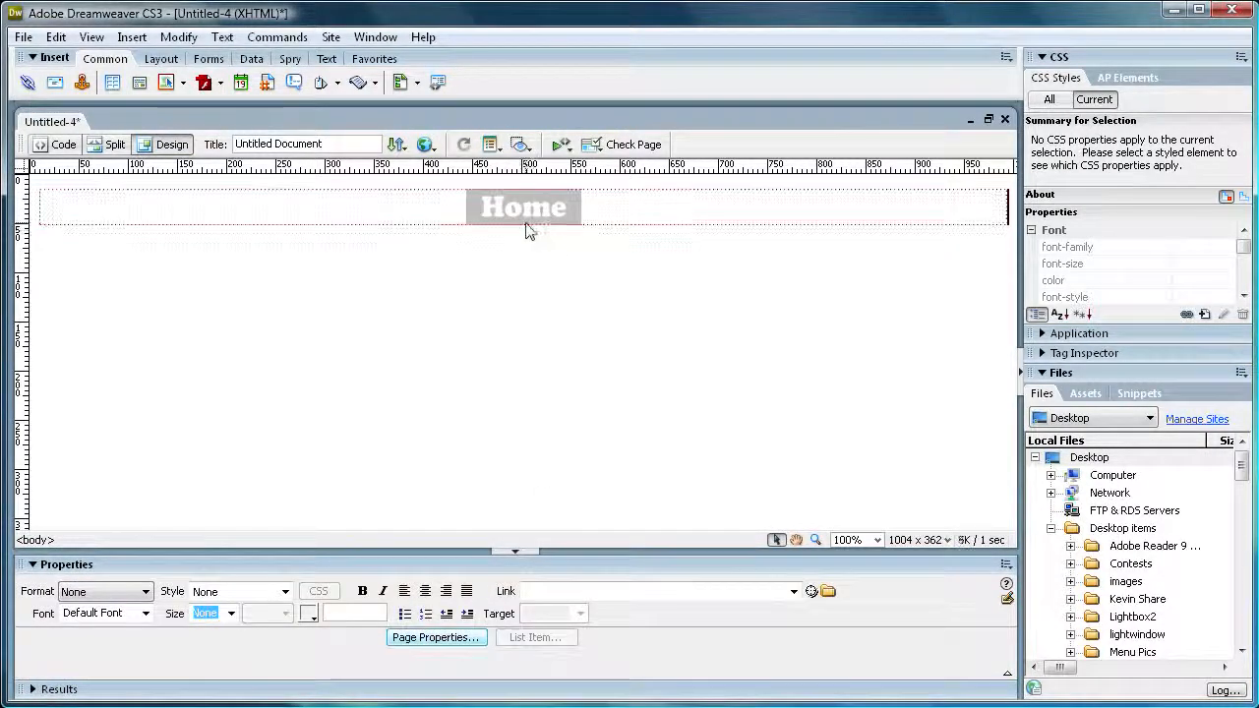
# Start a second rollover image directly after Home, named About, with the about picture as its original image
pyautogui.click(582, 207)
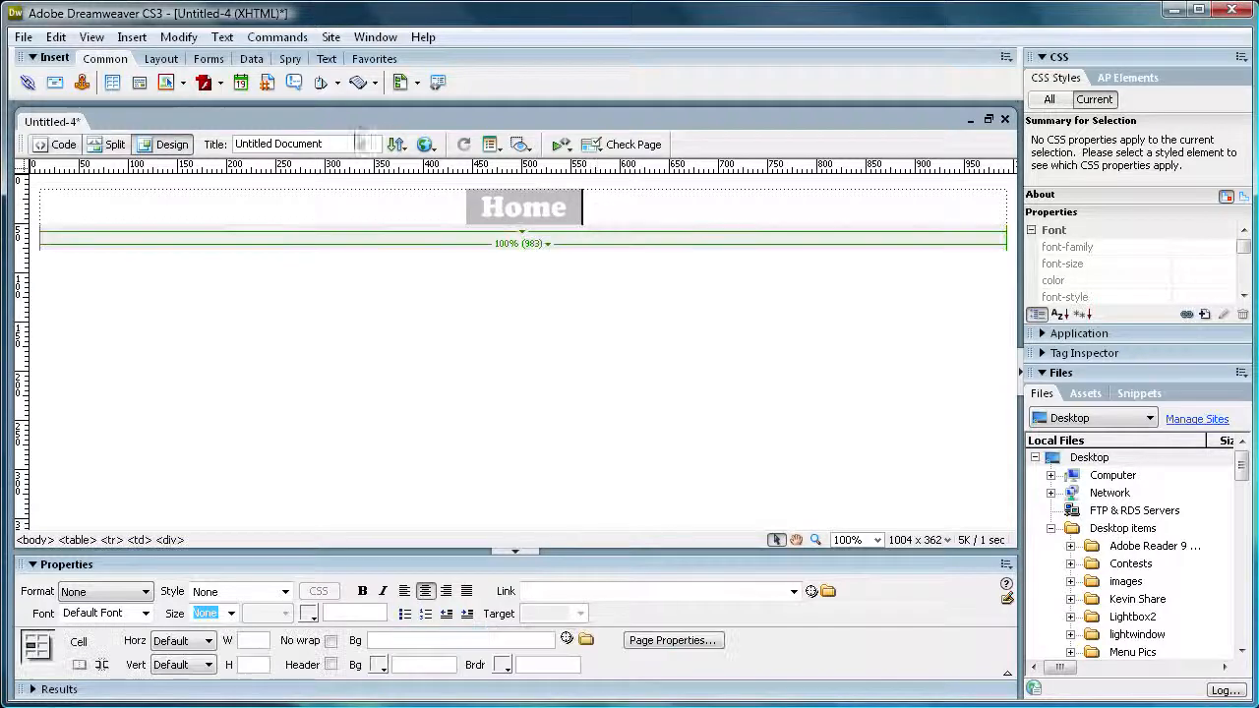
pyautogui.click(165, 83)
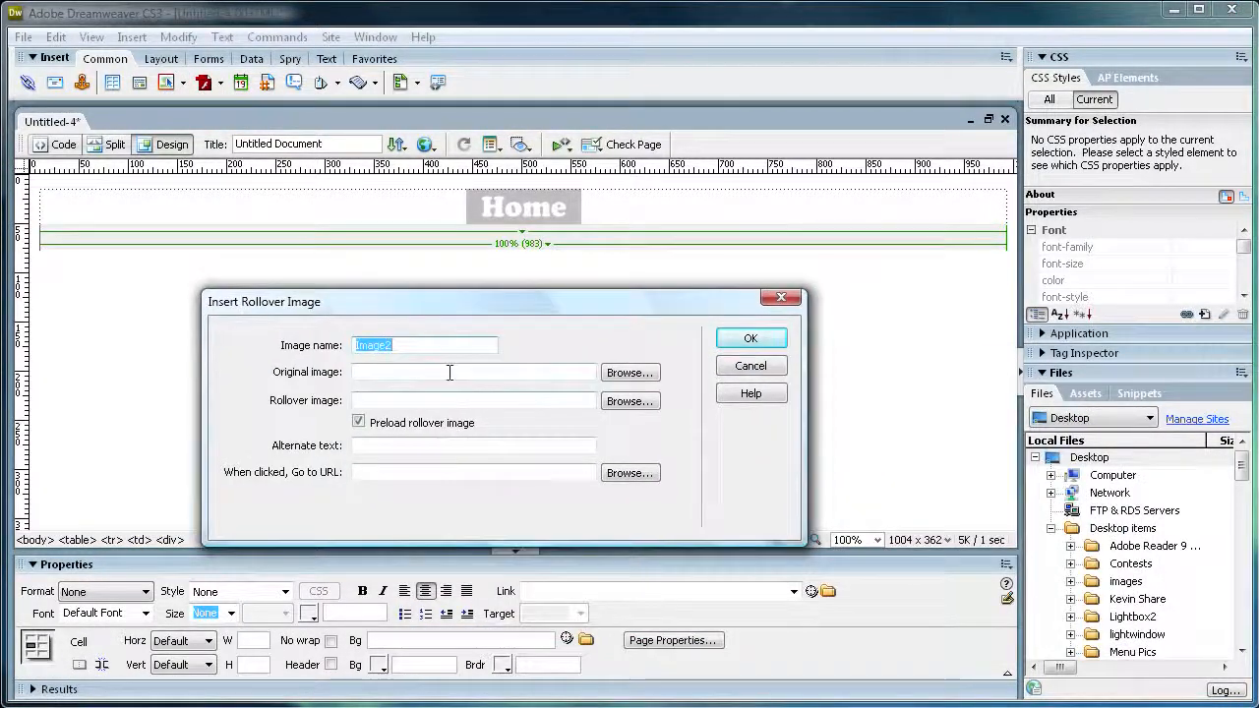
pyautogui.write('About')
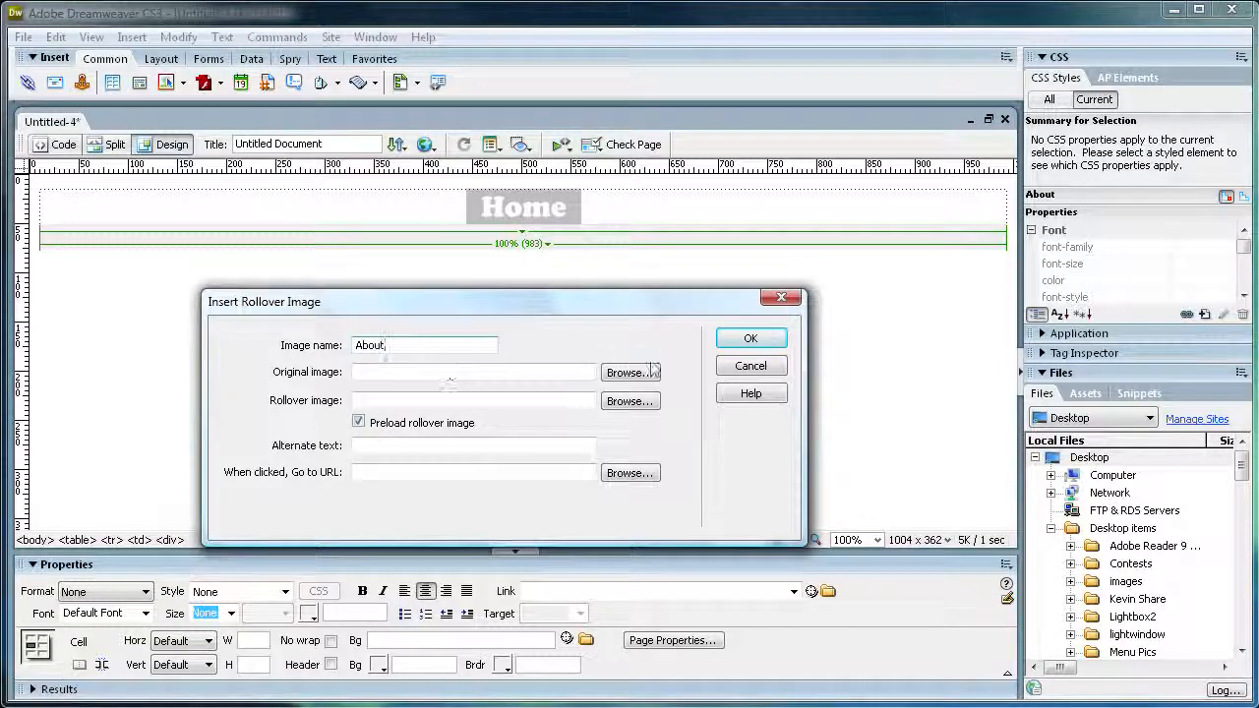
pyautogui.click(630, 372)
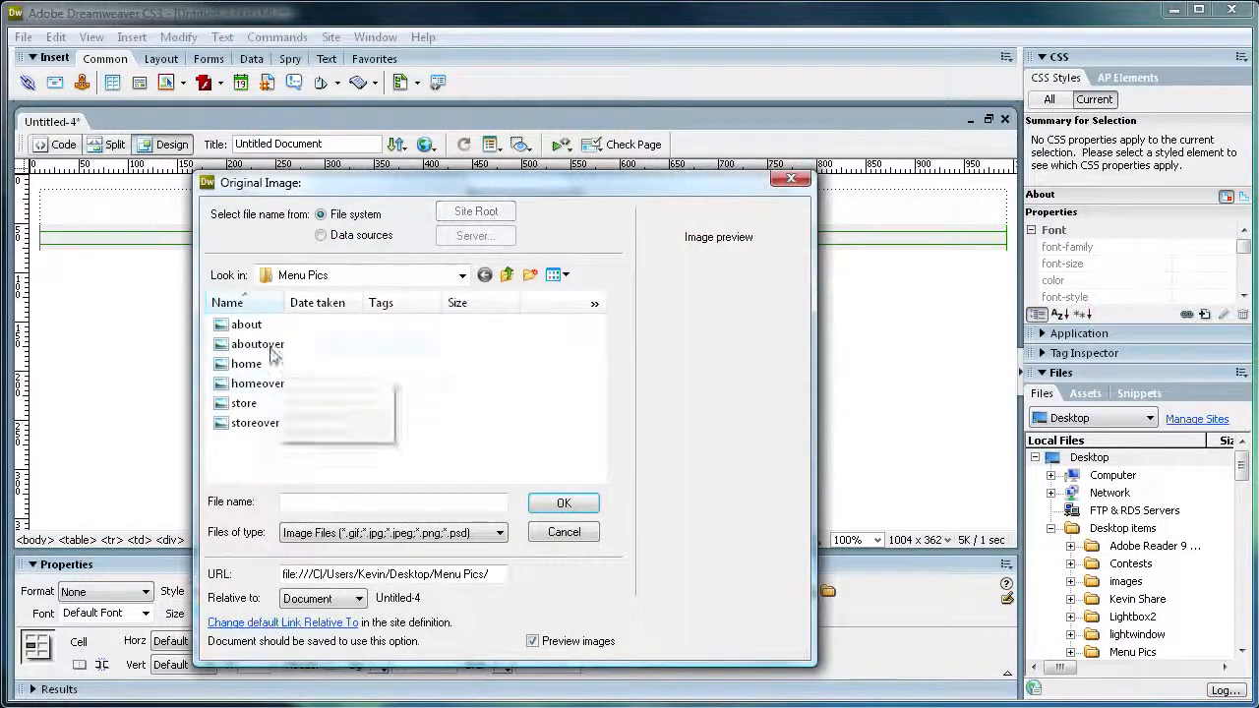
pyautogui.click(246, 325)
pyautogui.click(564, 502)
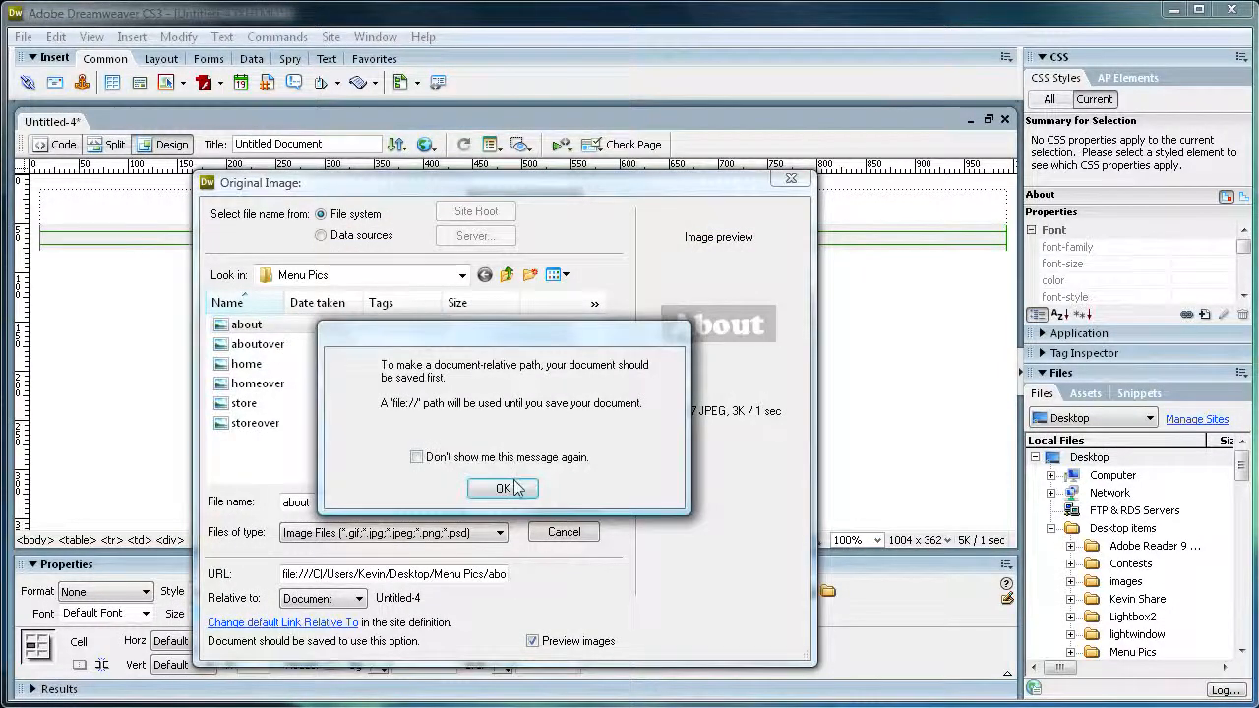
pyautogui.click(514, 488)
# Choose the aboutover picture from the Menu Pics folder as the About rollover's rollover image
pyautogui.click(630, 403)
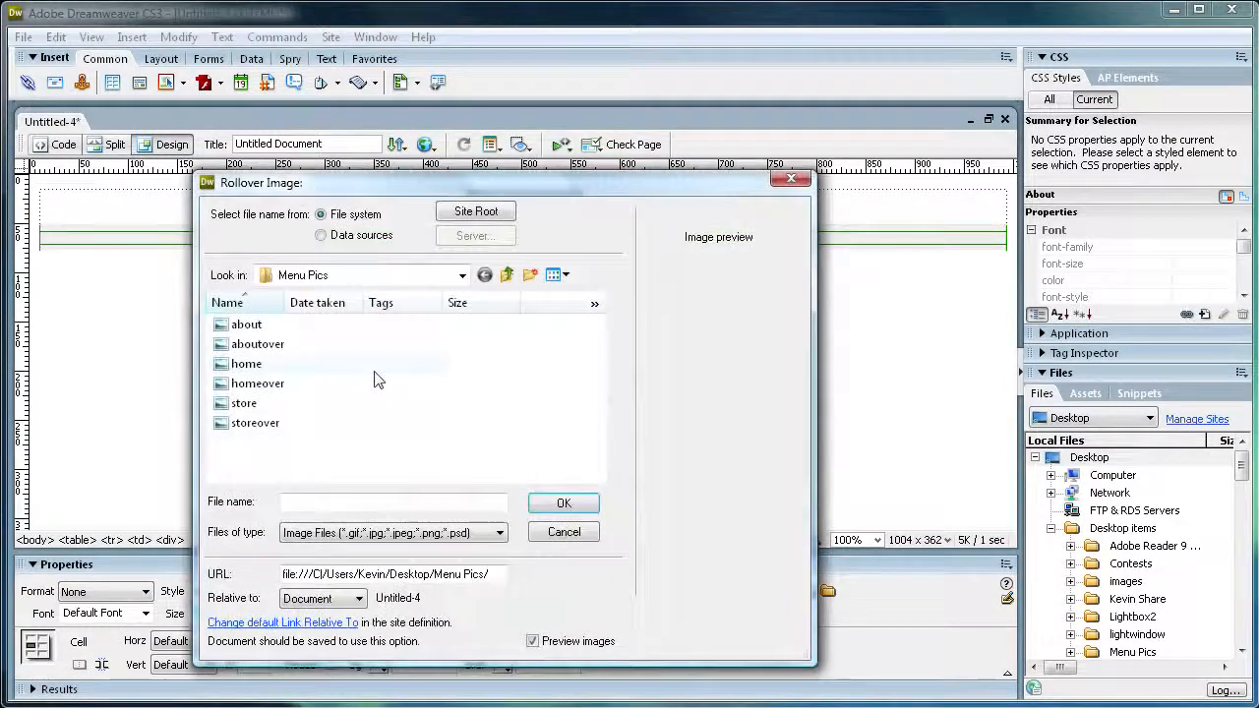
pyautogui.click(285, 344)
pyautogui.click(563, 504)
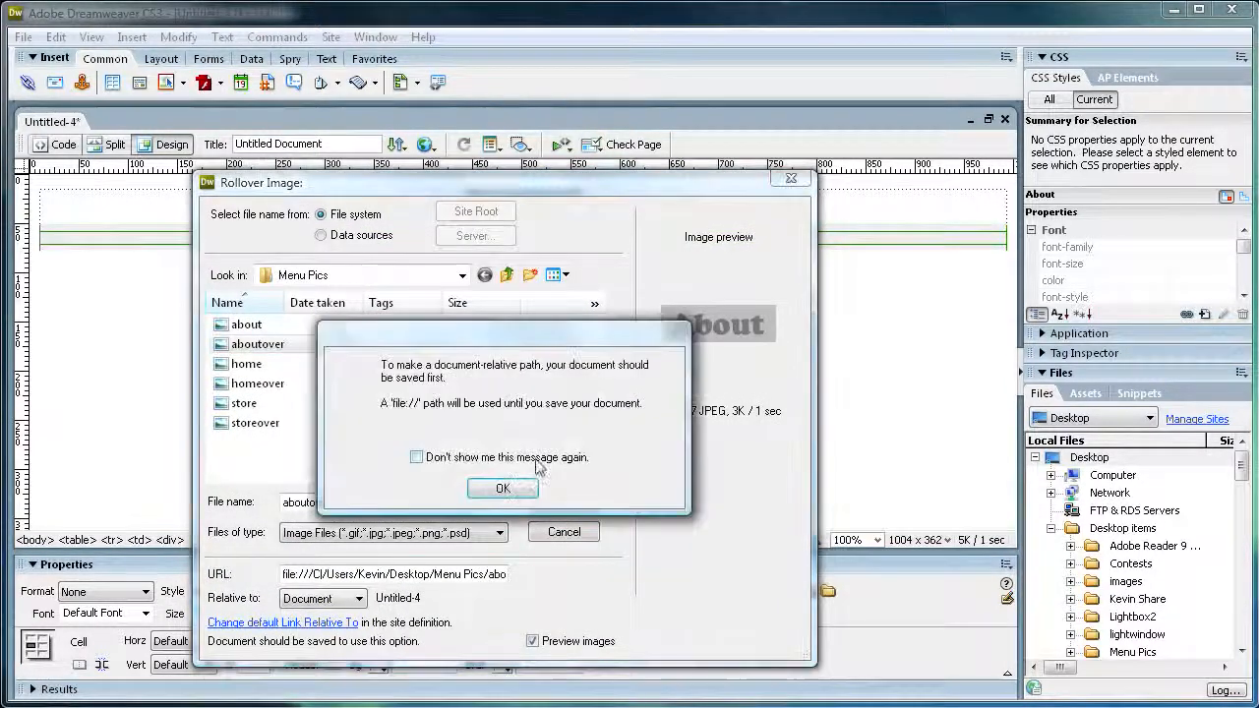
pyautogui.click(492, 488)
# Set the About rollover's alternate text to About and insert it beside the Home image
pyautogui.click(420, 444)
pyautogui.write('About')
pyautogui.click(751, 339)
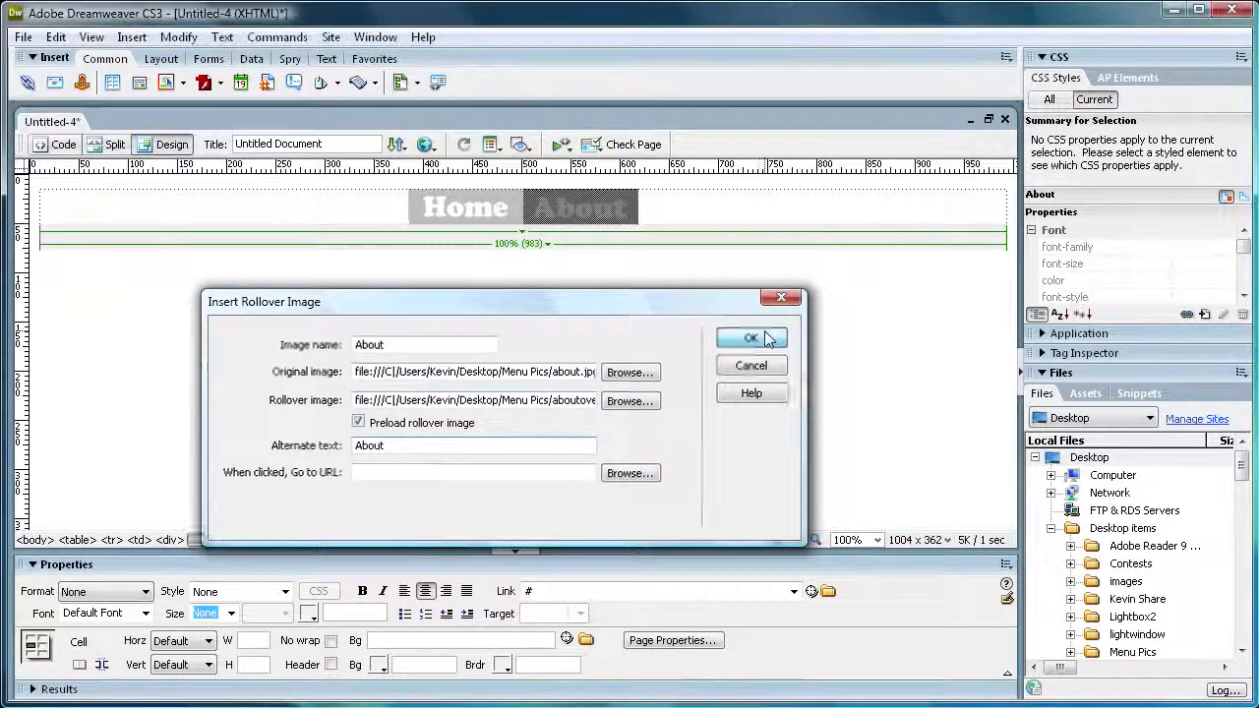
# Start a third rollover image directly after About, named Store, with the store picture from the Menu Pics folder as its original image
pyautogui.click(162, 84)
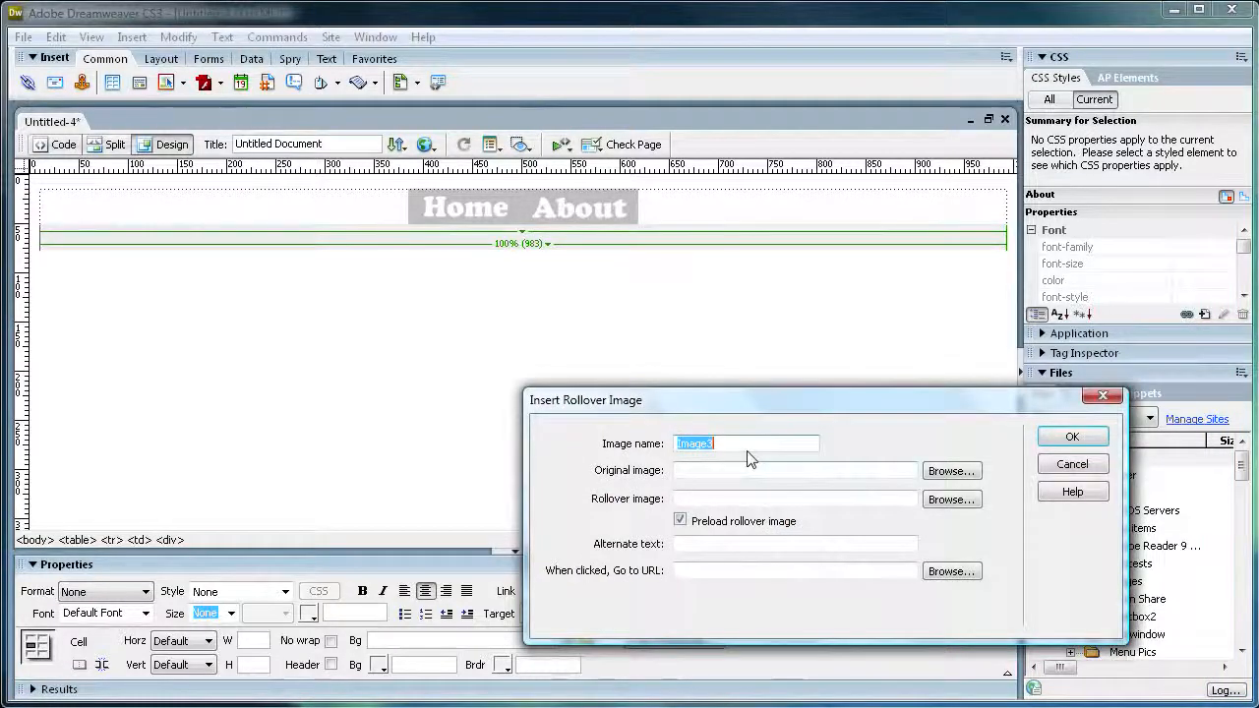
pyautogui.write('Store')
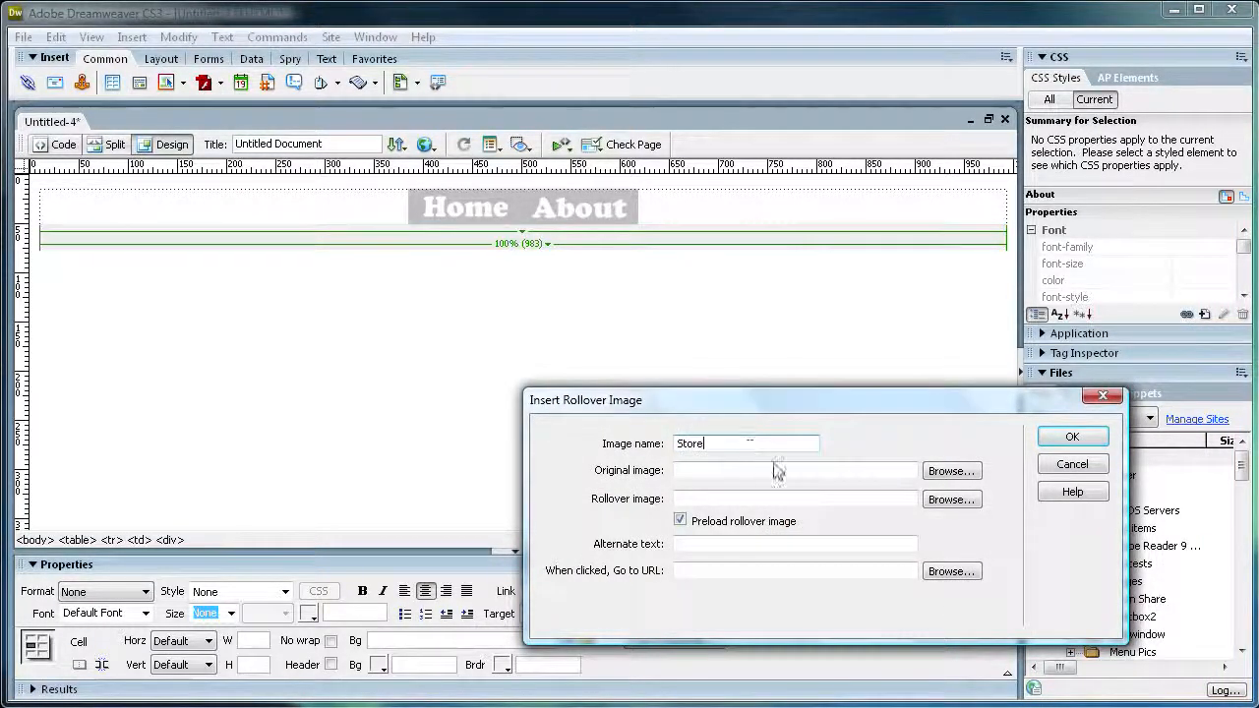
pyautogui.click(950, 470)
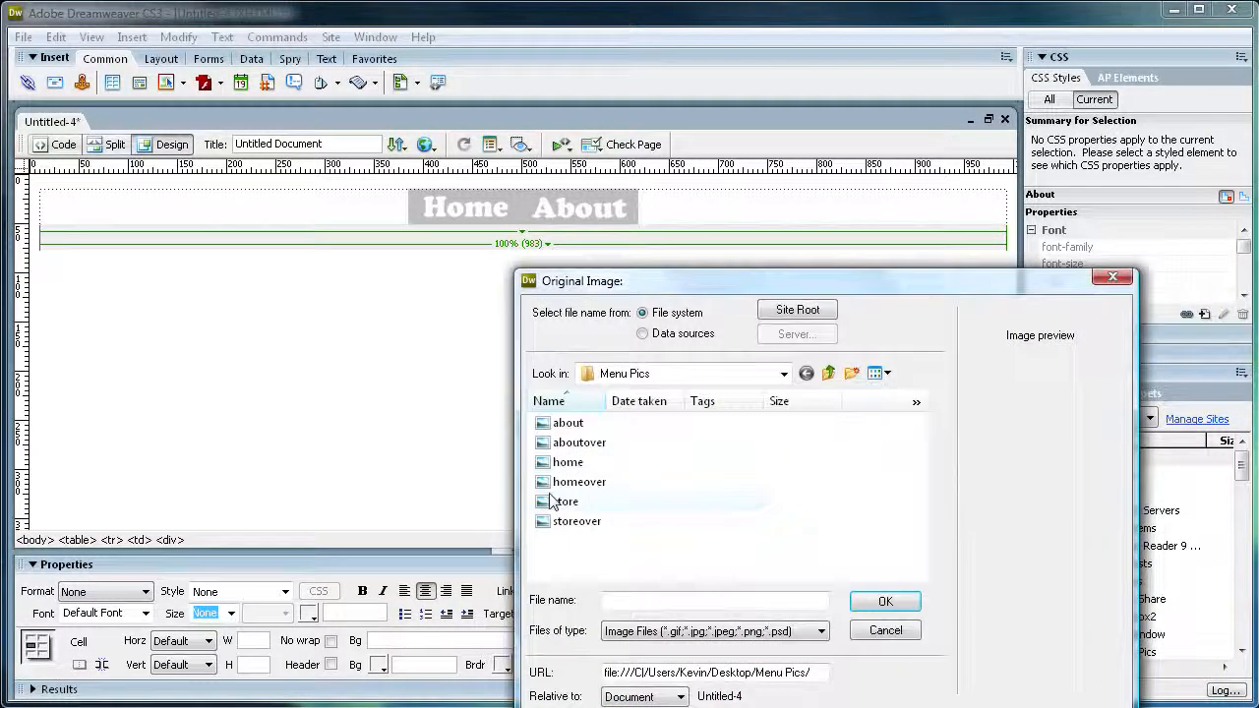
pyautogui.click(551, 501)
pyautogui.click(880, 601)
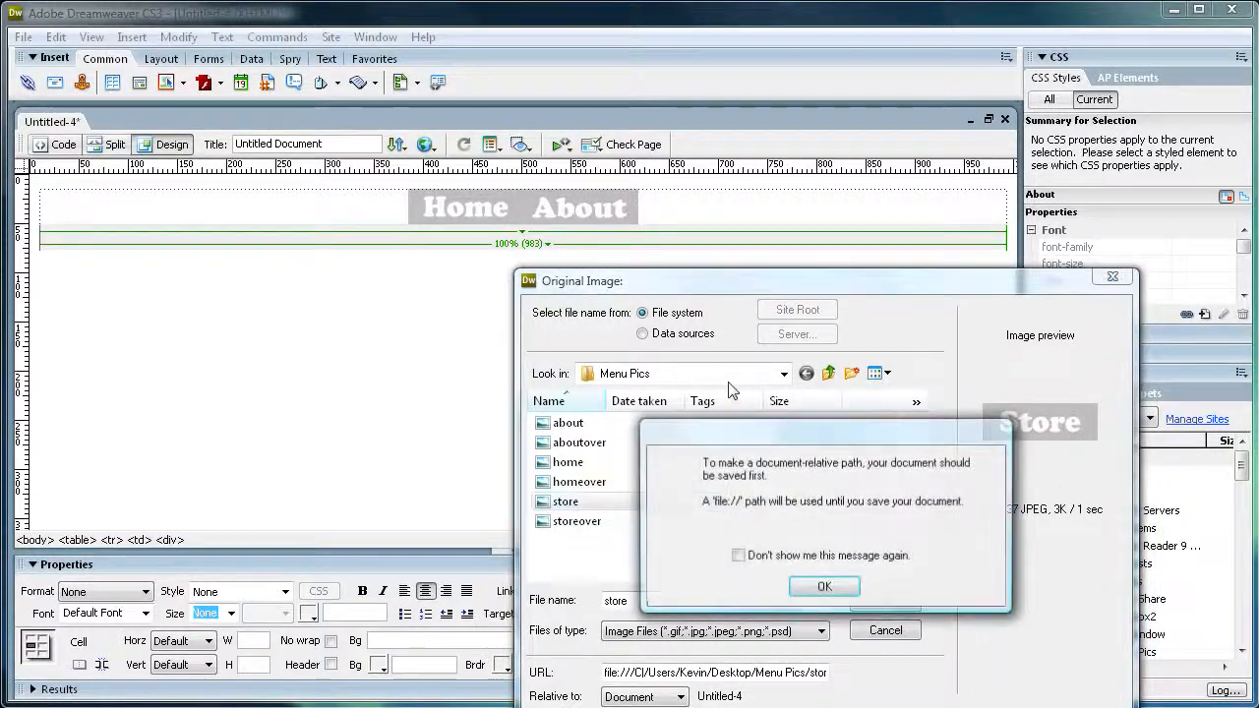
pyautogui.click(824, 587)
# Choose the storeover picture from the Menu Pics folder as the Store rollover's rollover image
pyautogui.click(951, 419)
pyautogui.click(600, 522)
pyautogui.click(886, 601)
pyautogui.click(825, 587)
# Set the Store rollover's alternate text to "Get Stuff Here!" and insert it beside the About image
pyautogui.click(734, 543)
pyautogui.write('Store')
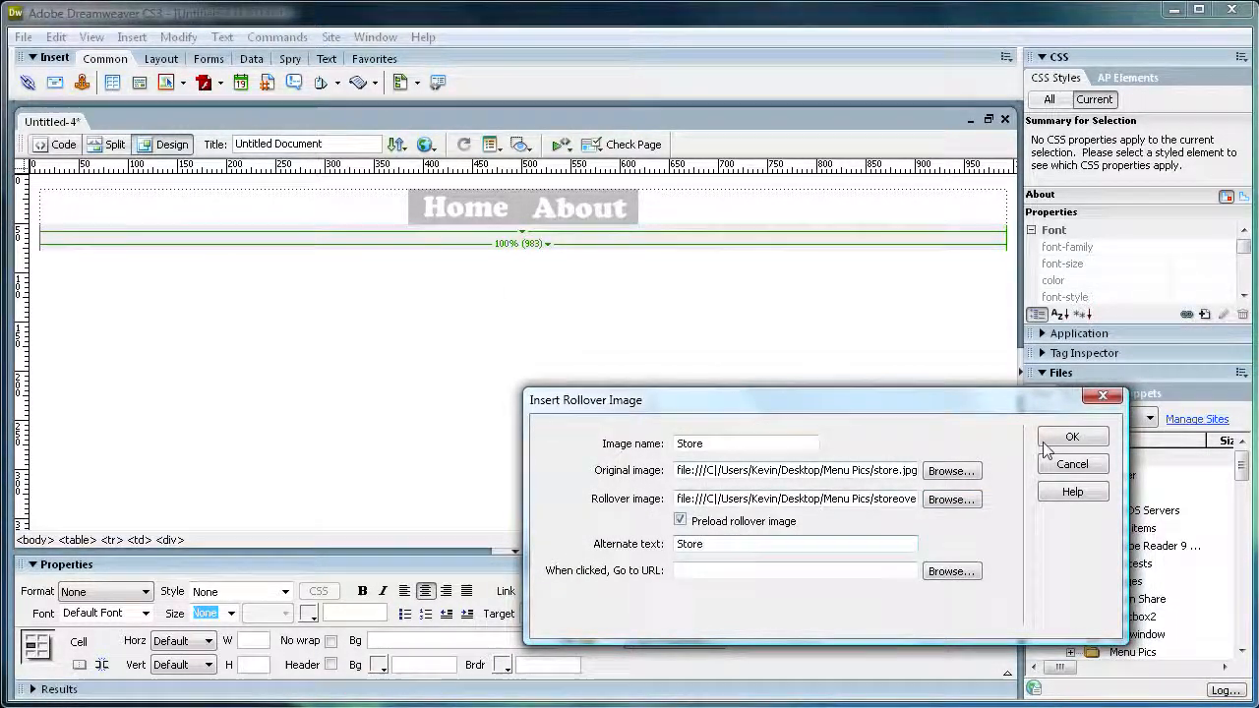
pyautogui.moveTo(704, 544); pyautogui.dragTo(630, 537)
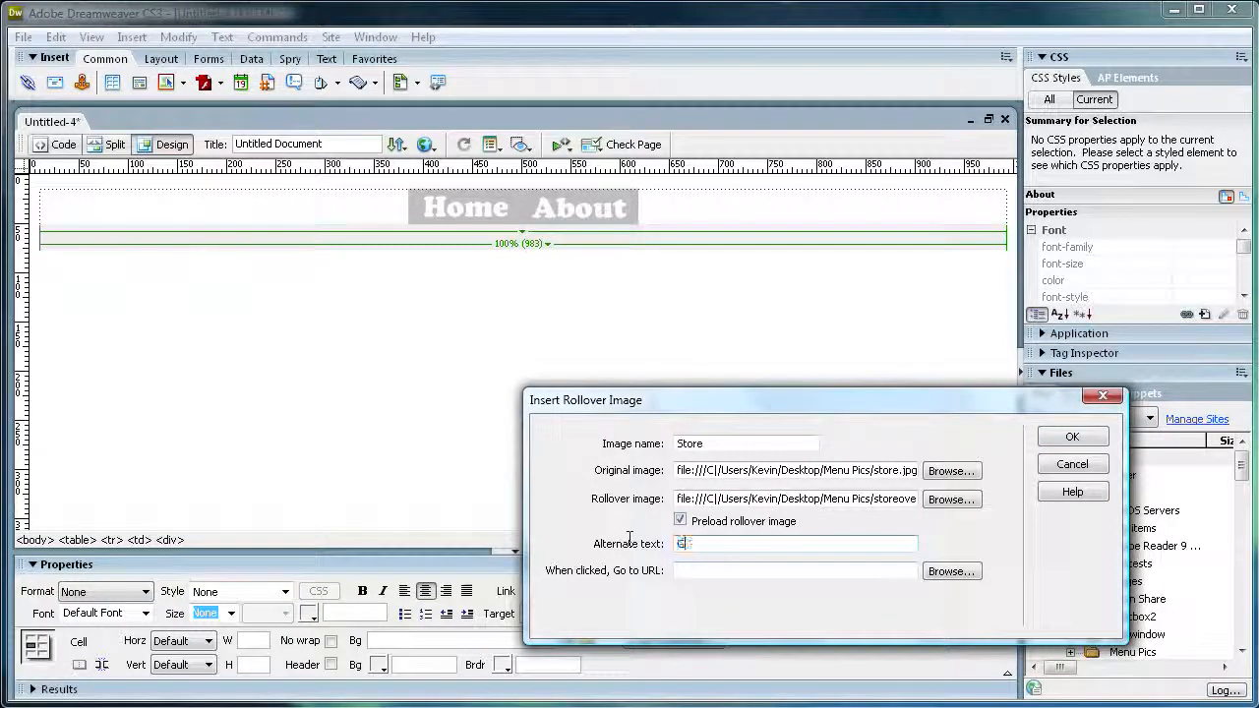
pyautogui.write('Get ')
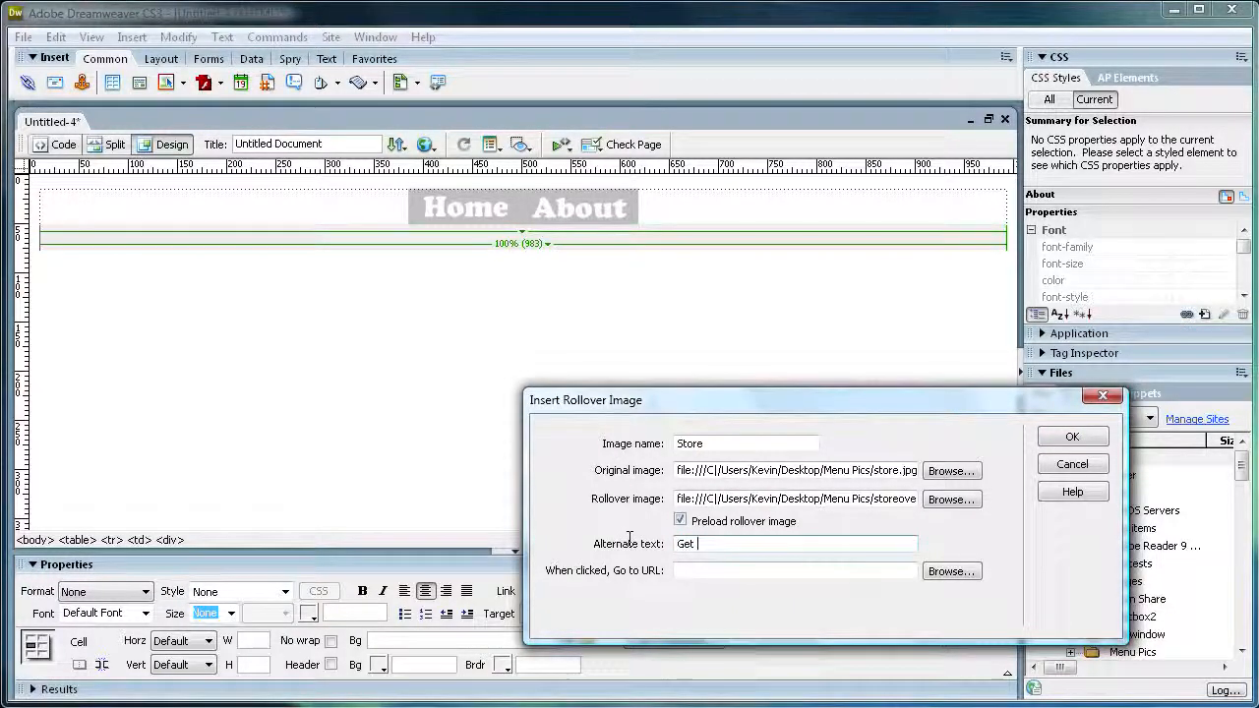
pyautogui.write('Stuff Here!')
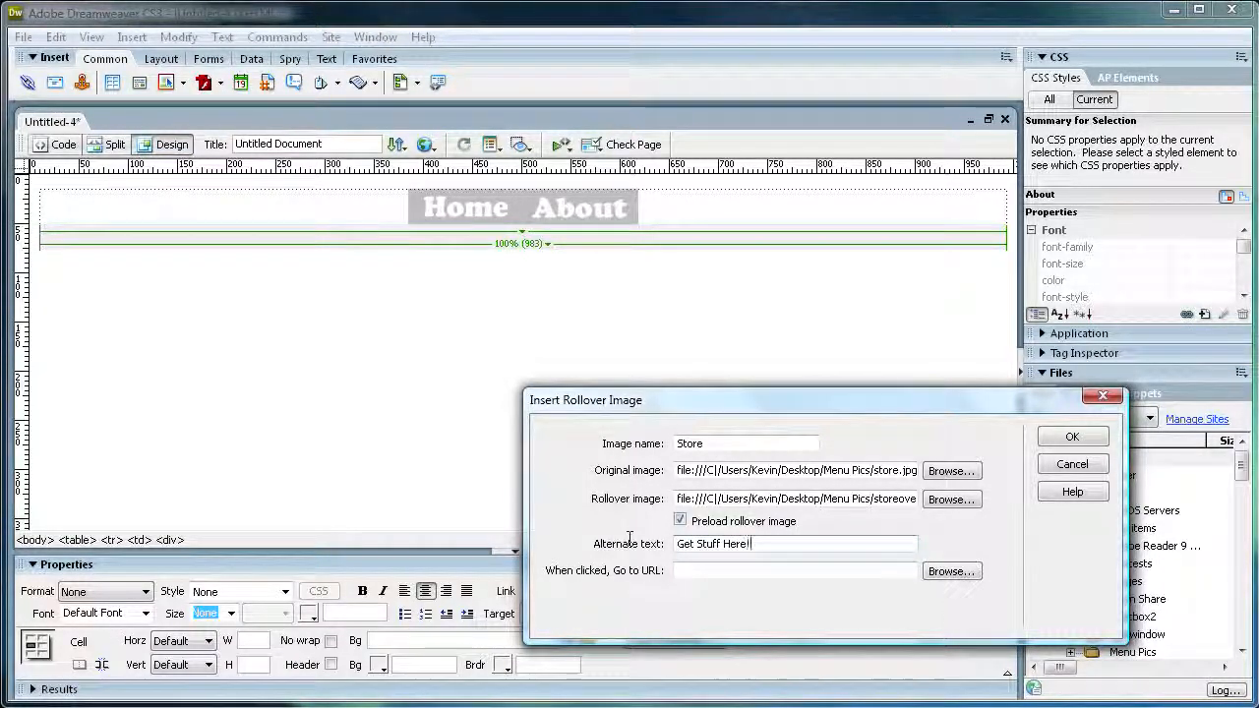
pyautogui.click(1071, 437)
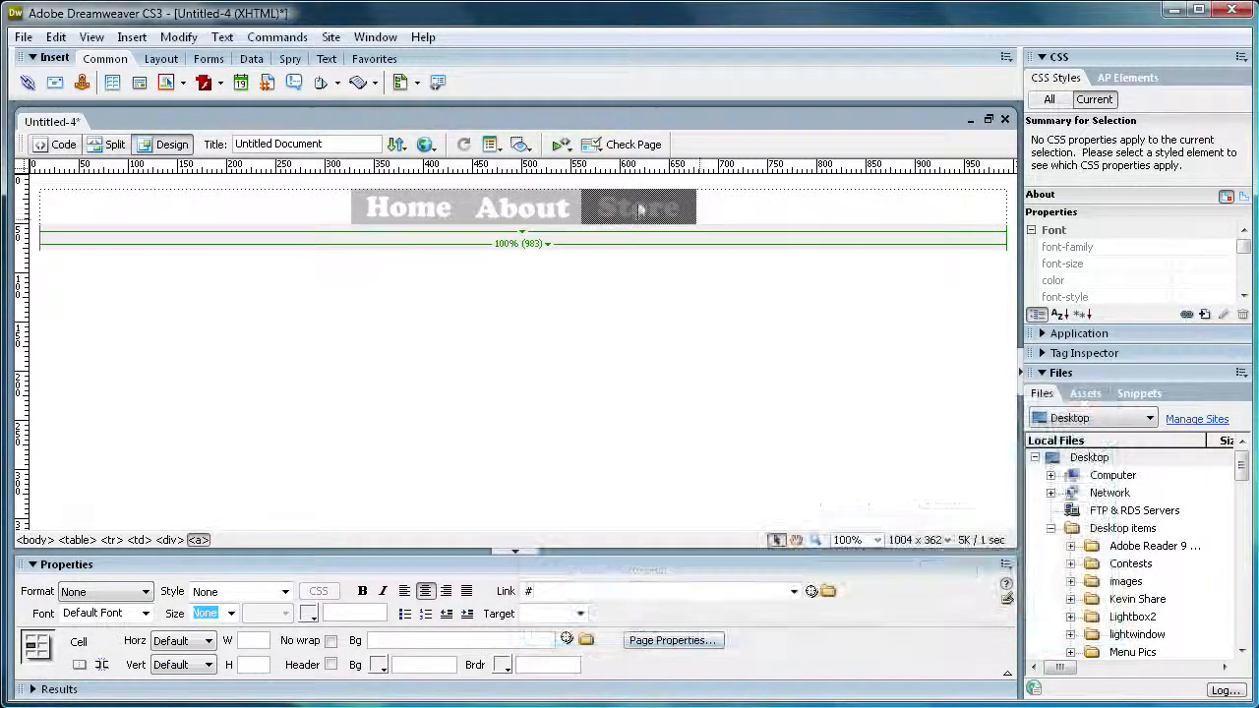
pyautogui.click(718, 207)
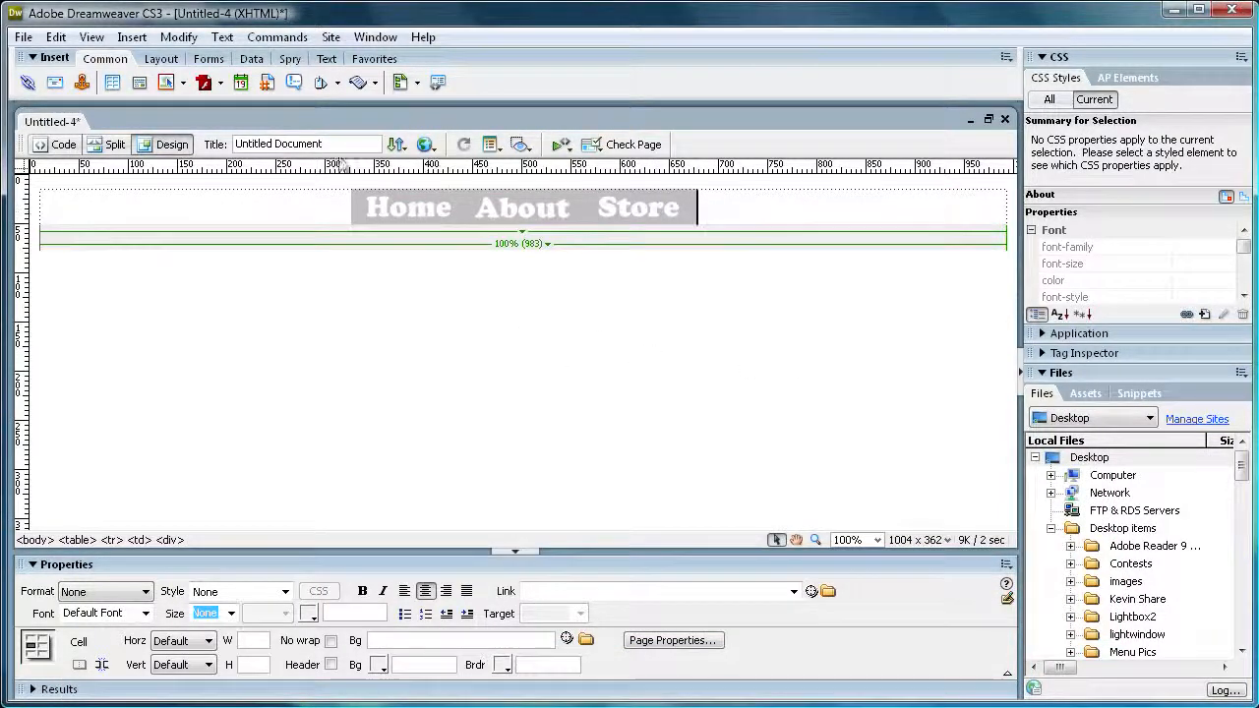
# Save the page on the Desktop under the file name menurollover
pyautogui.click(23, 36)
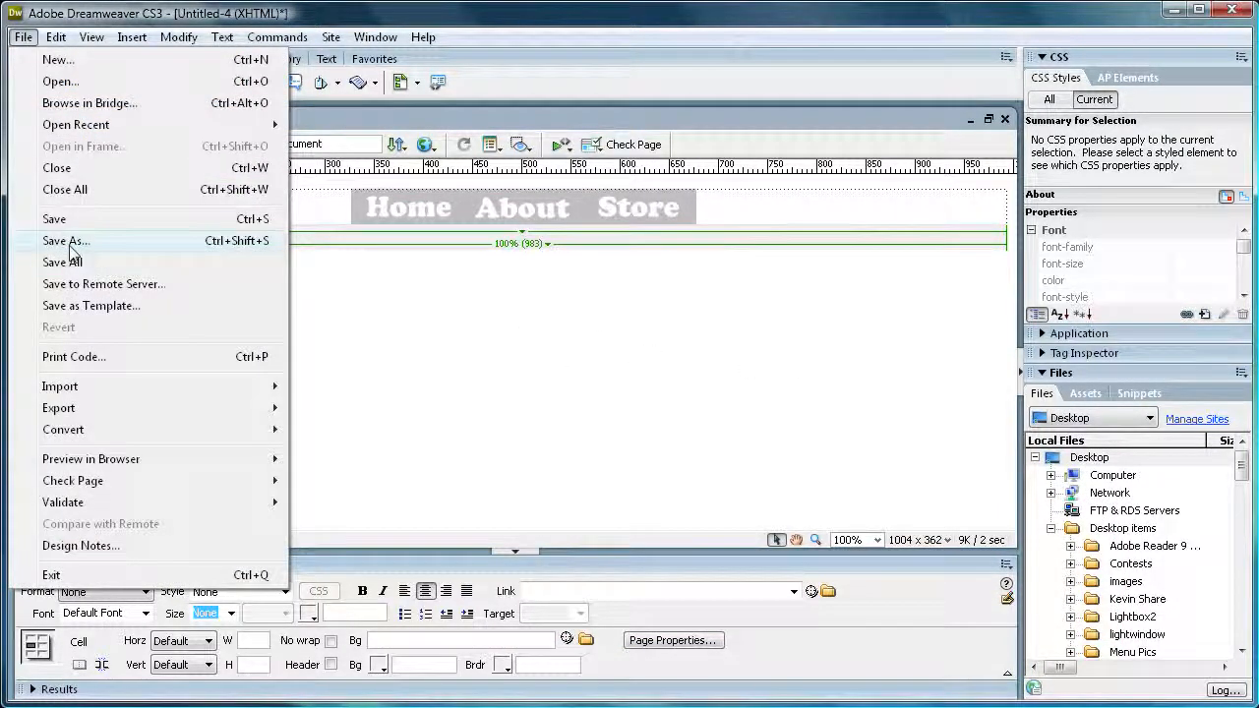
pyautogui.click(69, 242)
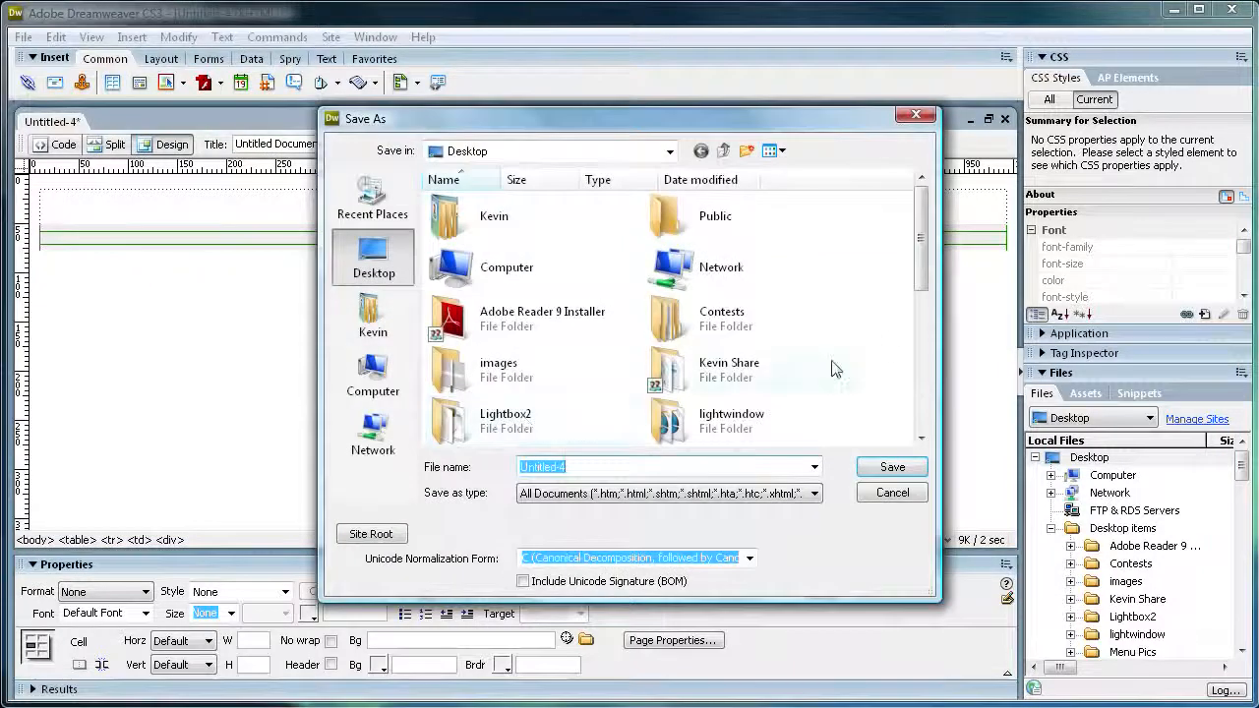
pyautogui.write('menu')
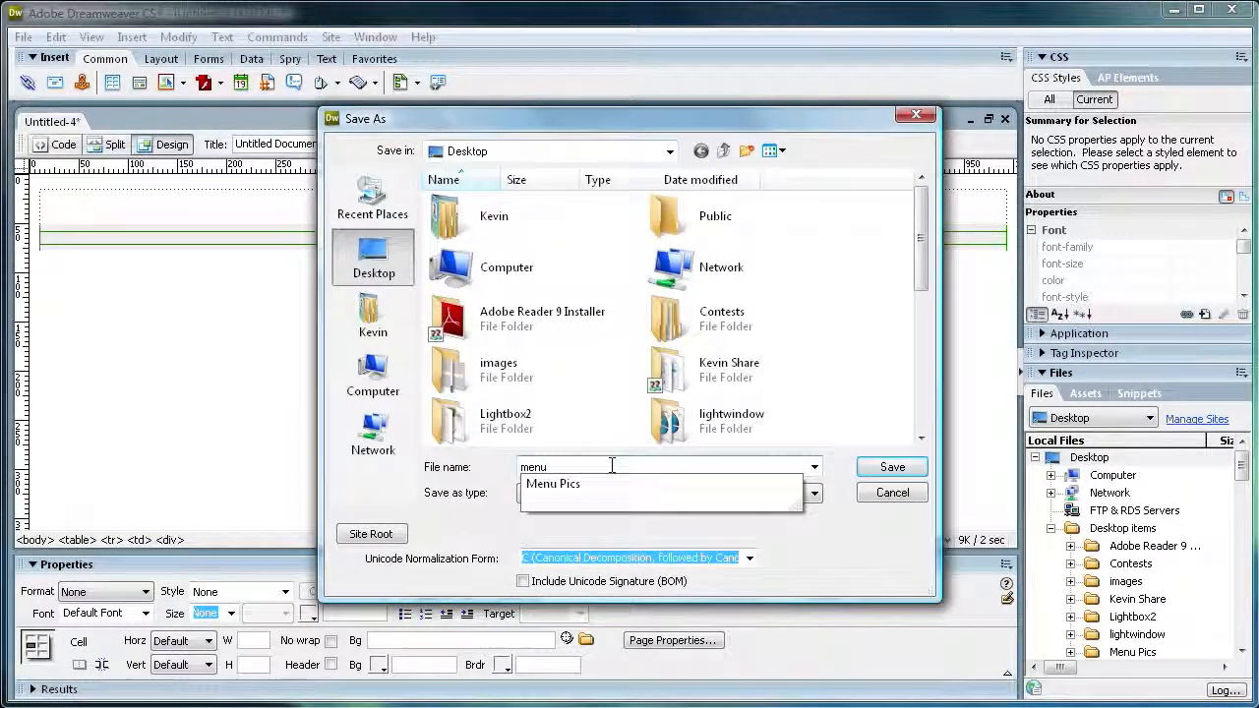
pyautogui.write('roll')
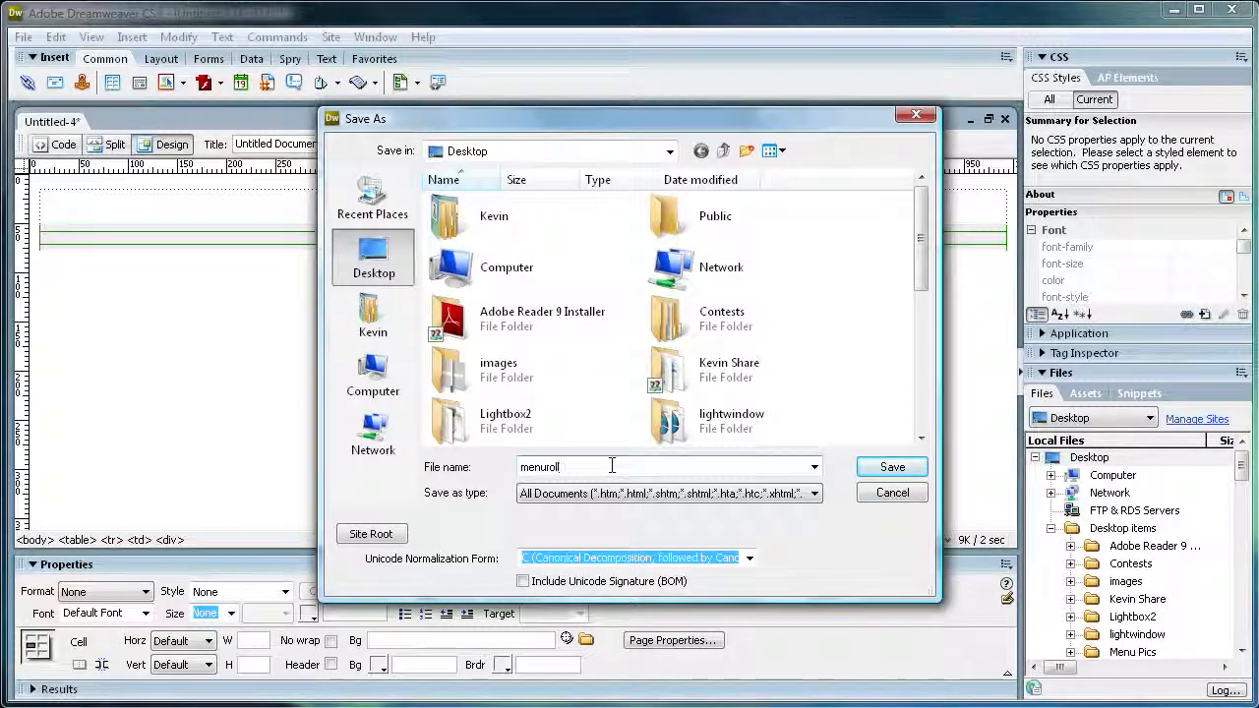
pyautogui.write('over')
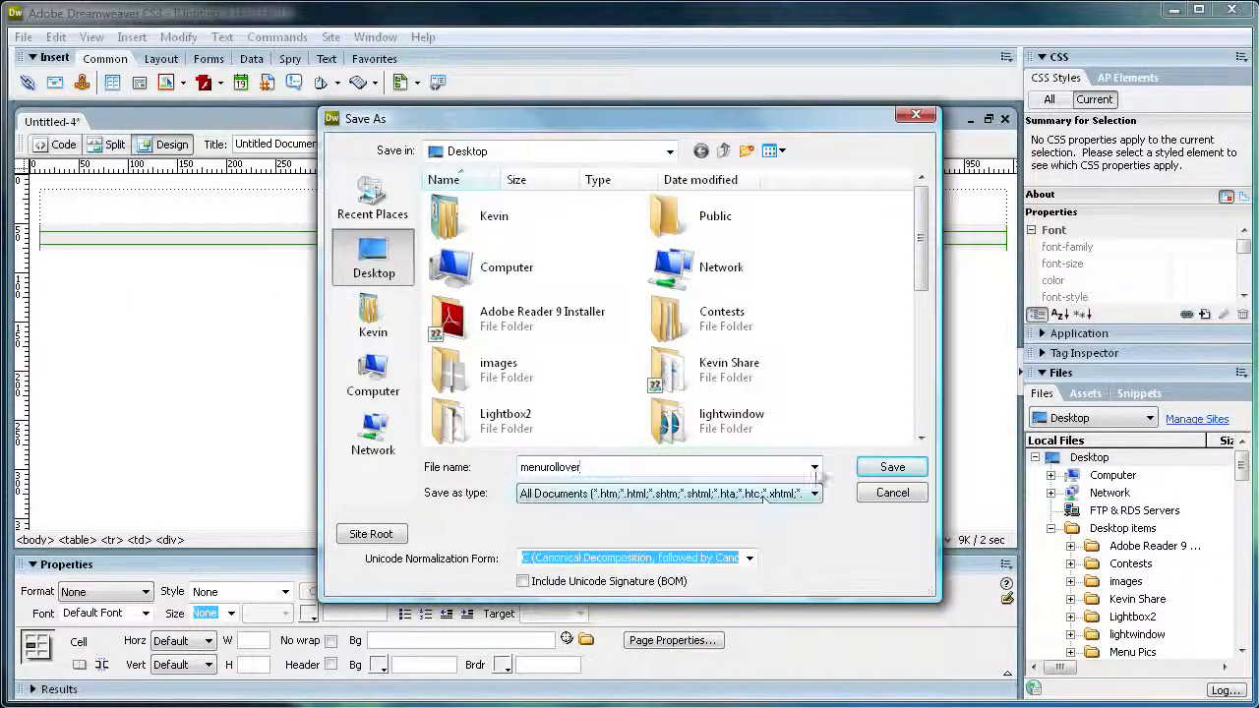
pyautogui.click(892, 466)
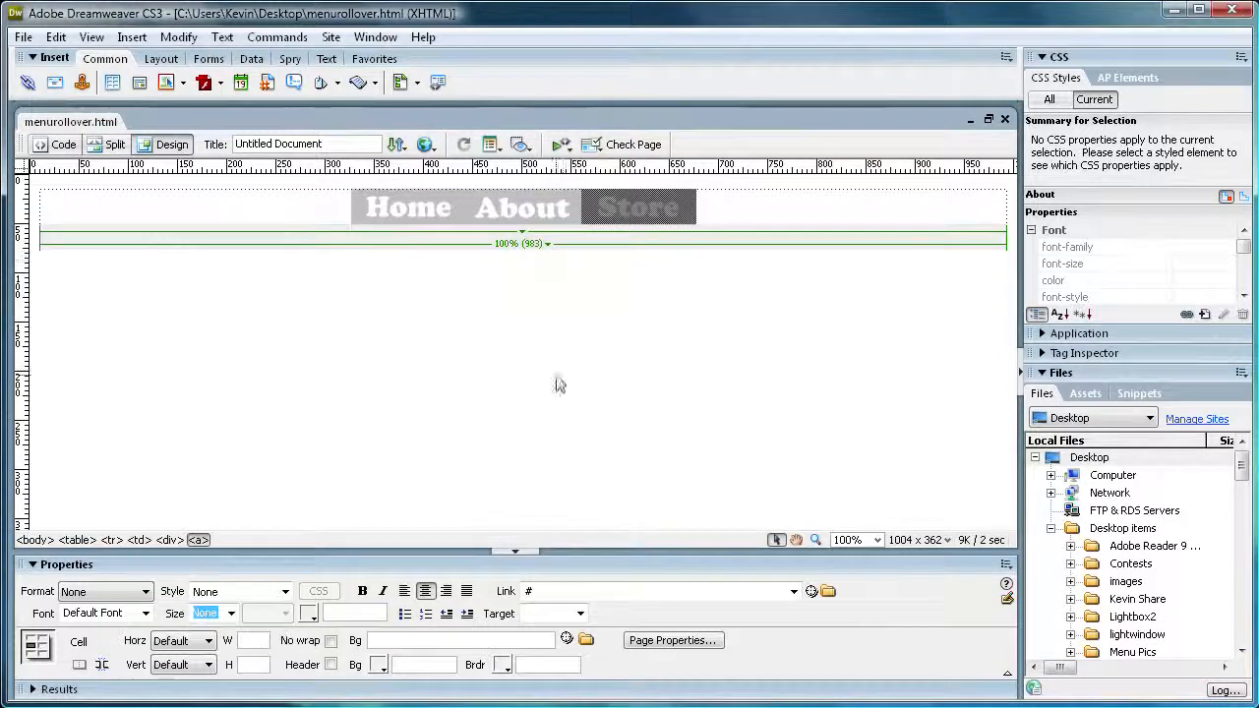
# Preview the page in Internet Explorer with its active content allowed to test the rollover buttons, and close the preview
pyautogui.click(22, 36)
pyautogui.moveTo(99, 460)
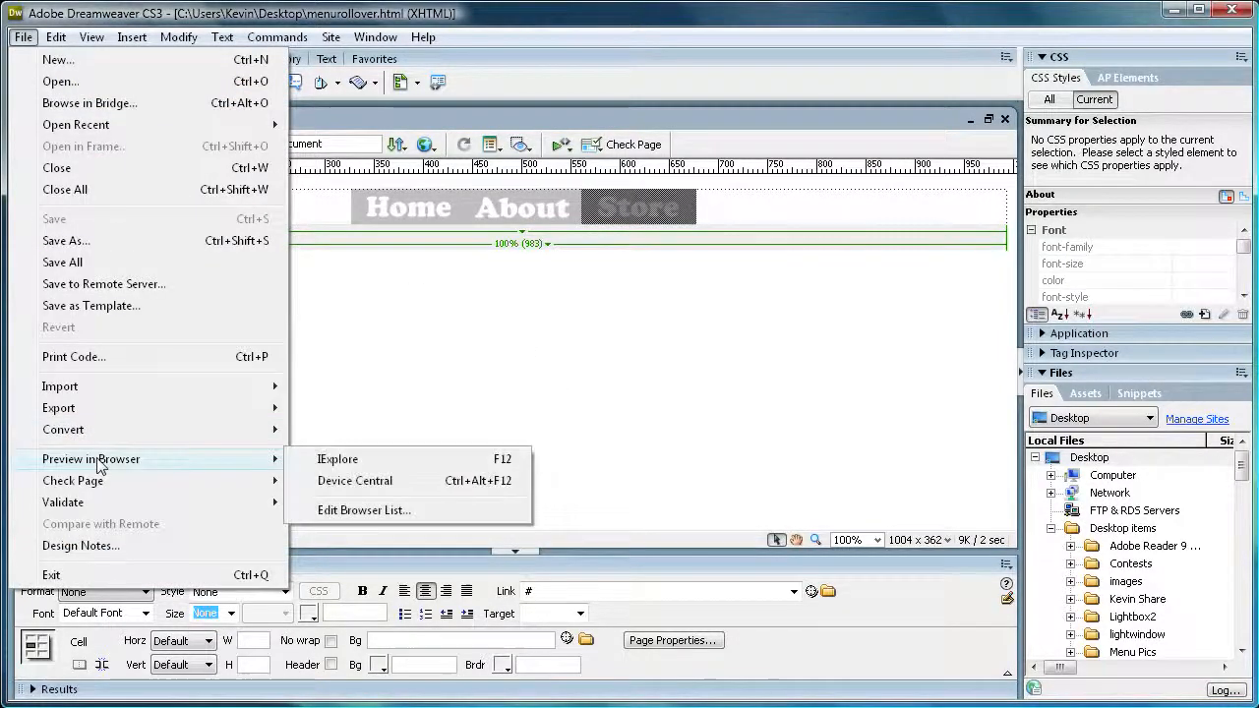
pyautogui.click(331, 459)
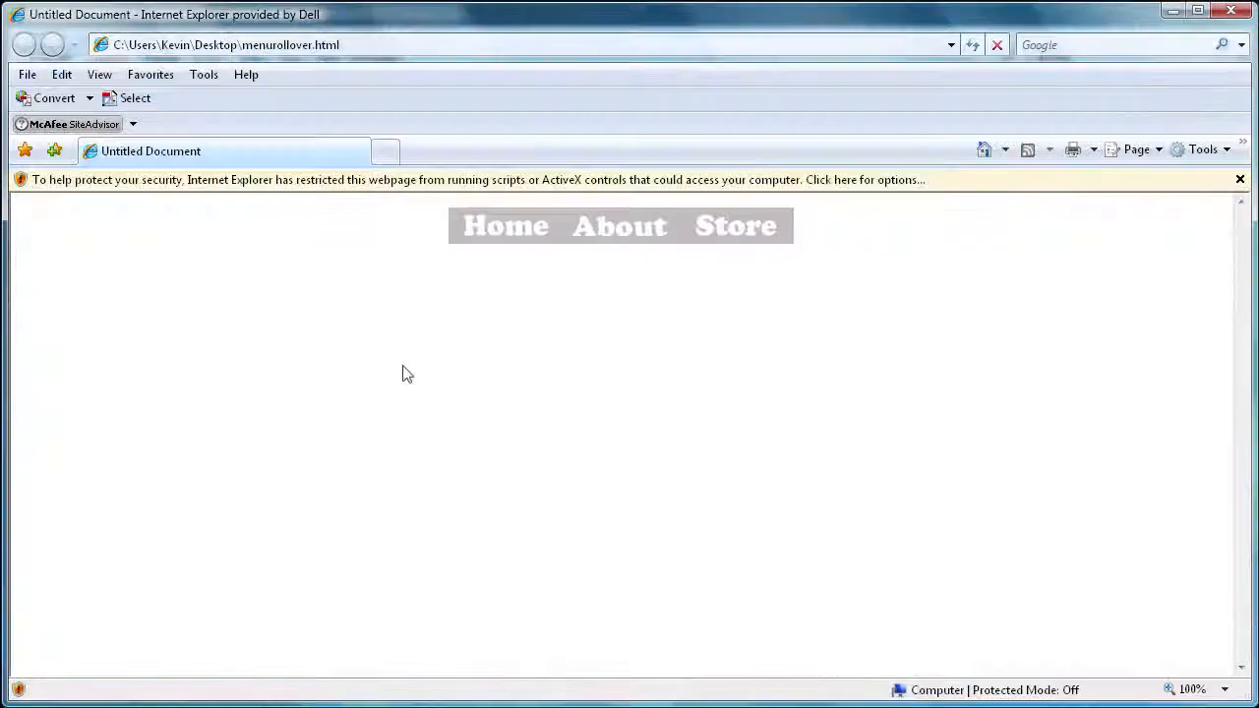
pyautogui.click(276, 180)
pyautogui.click(340, 198)
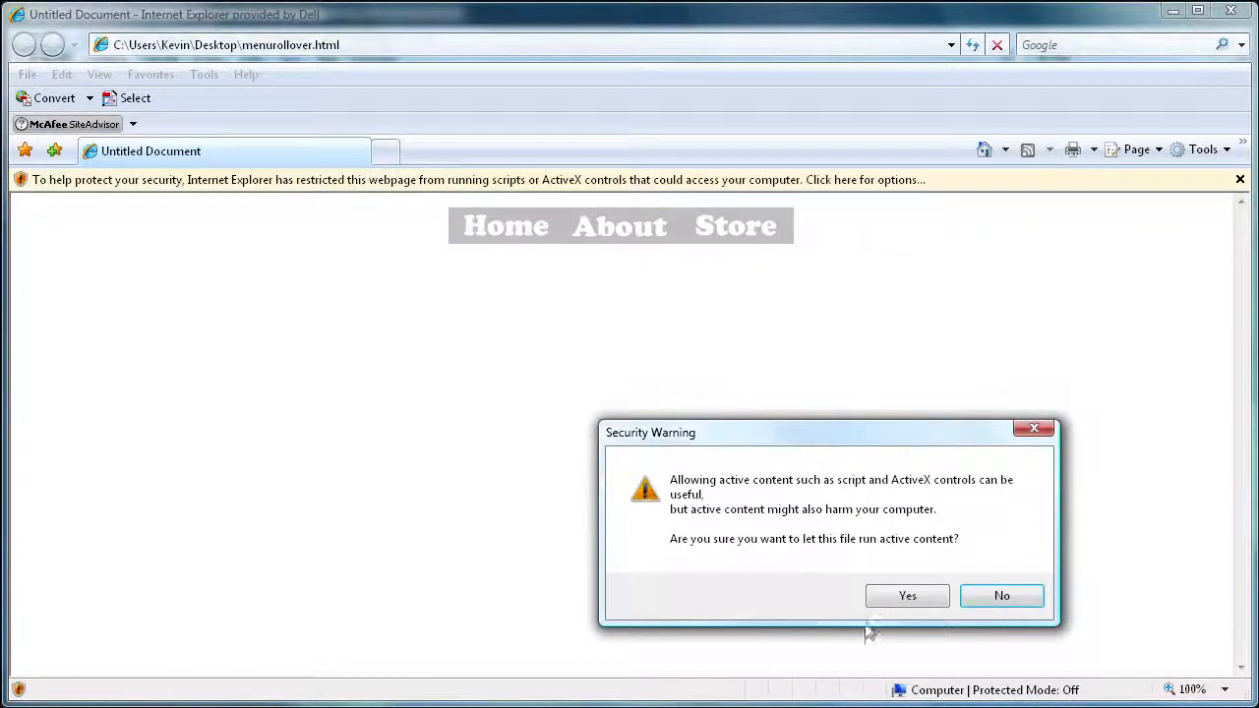
pyautogui.click(905, 598)
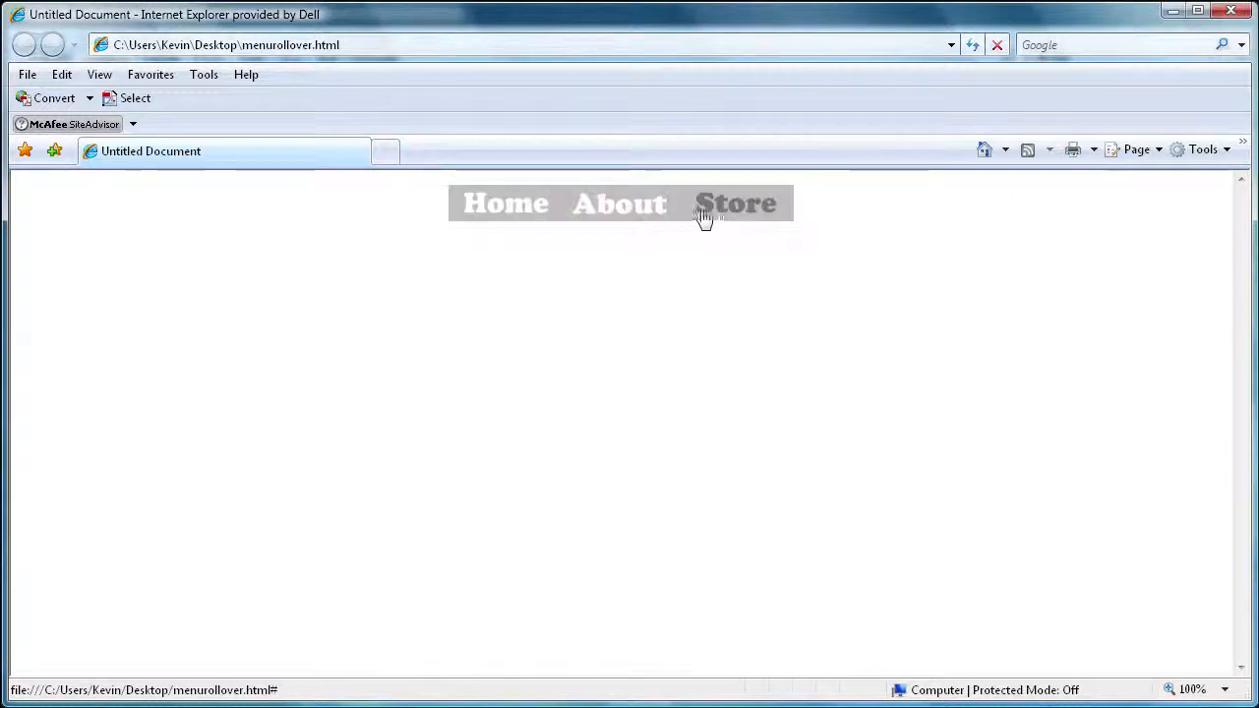
pyautogui.click(1231, 9)
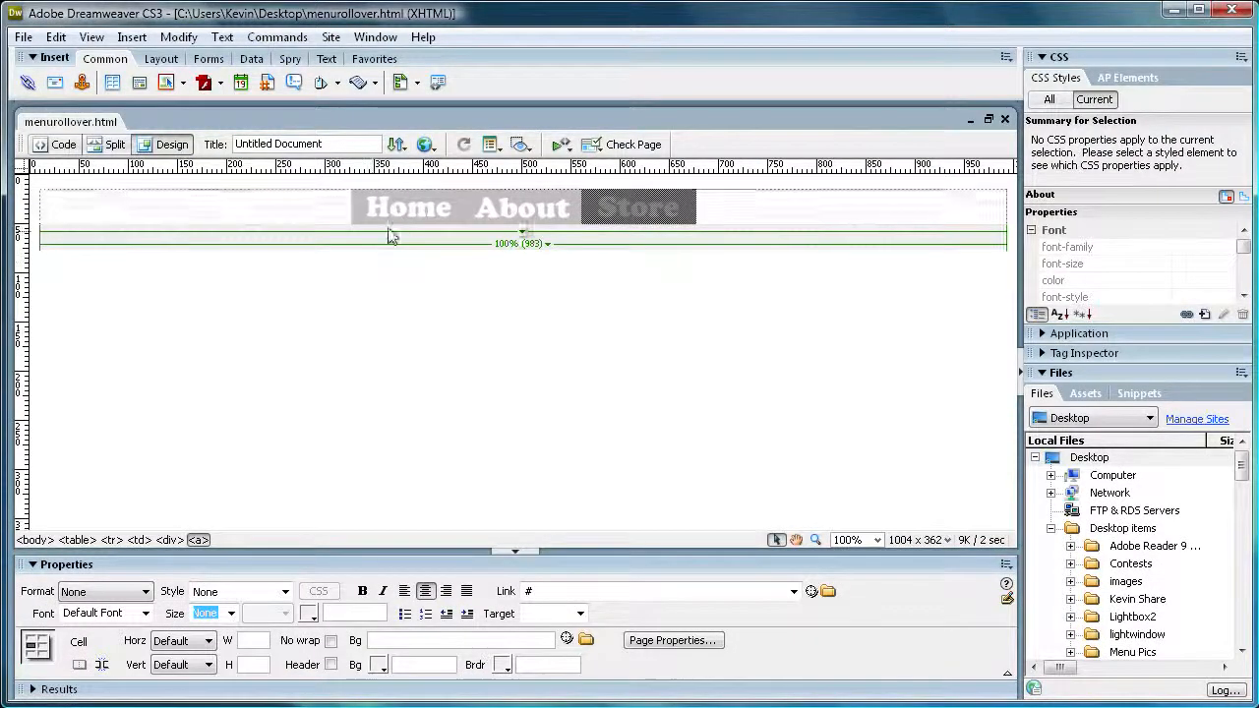
# Create a new CSS class rule named blackborder from the Home image, defined in this document only
pyautogui.click(397, 212)
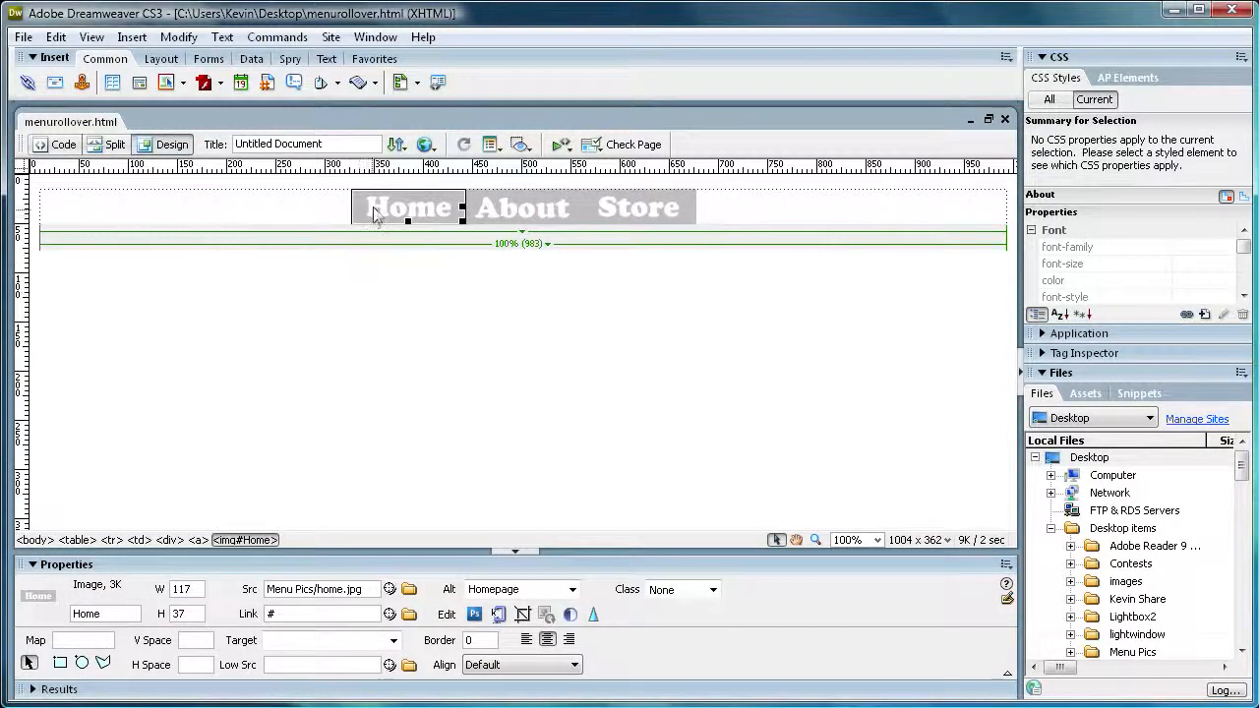
pyautogui.rightClick(393, 214)
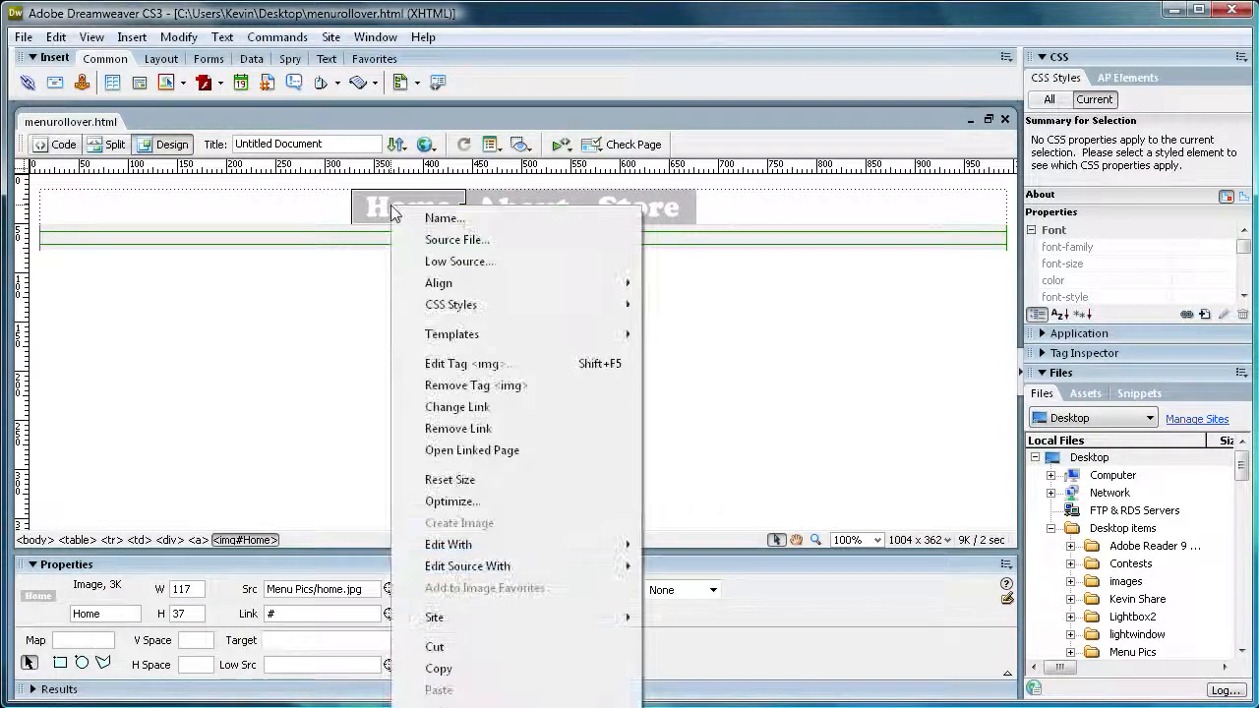
pyautogui.moveTo(461, 305)
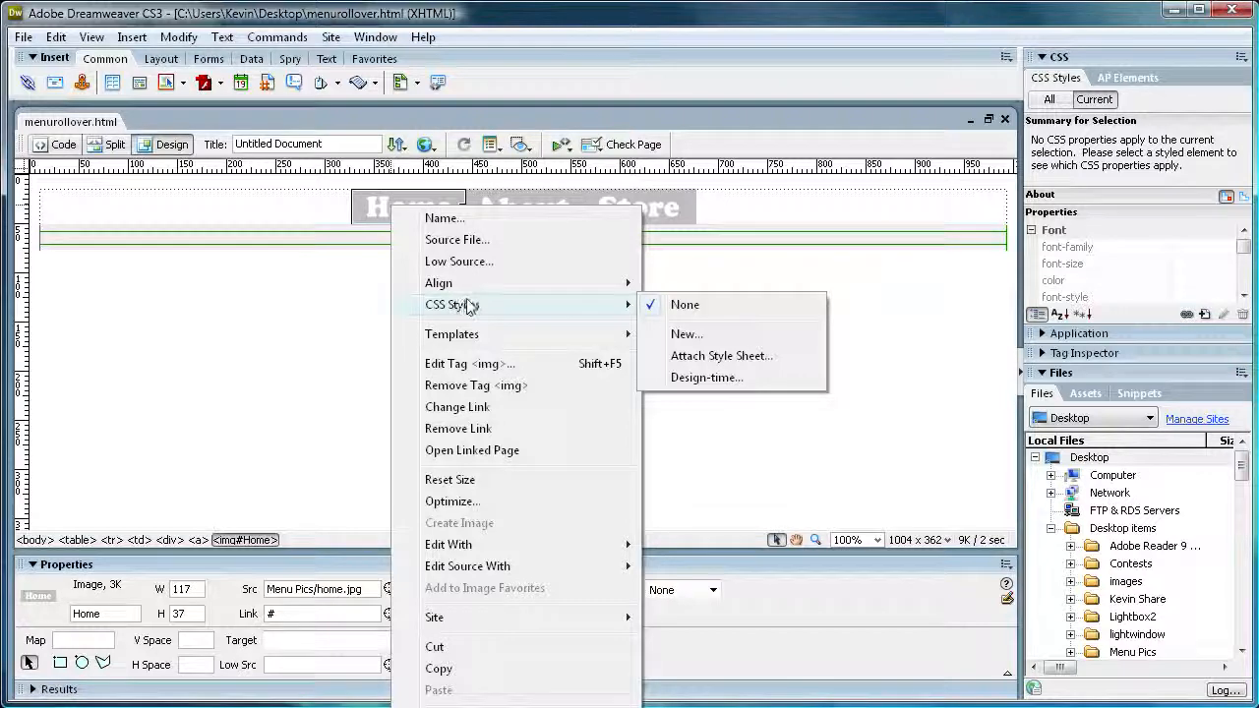
pyautogui.click(683, 335)
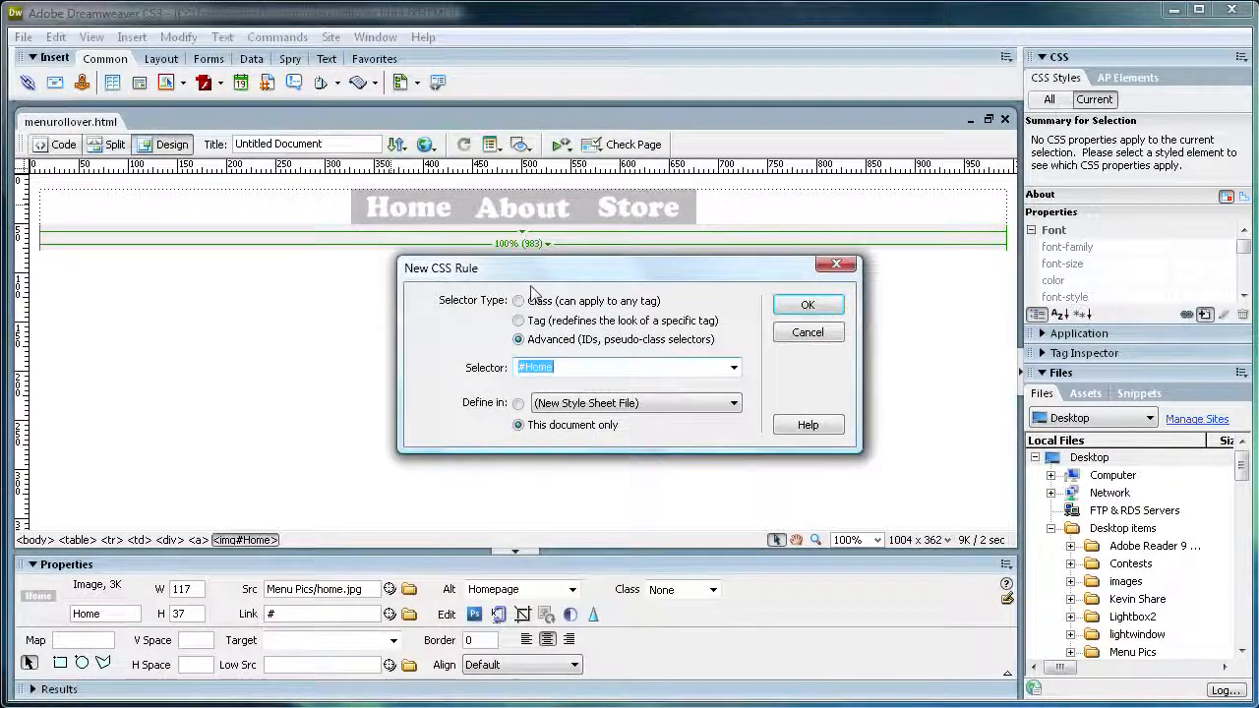
pyautogui.moveTo(497, 268); pyautogui.dragTo(457, 288)
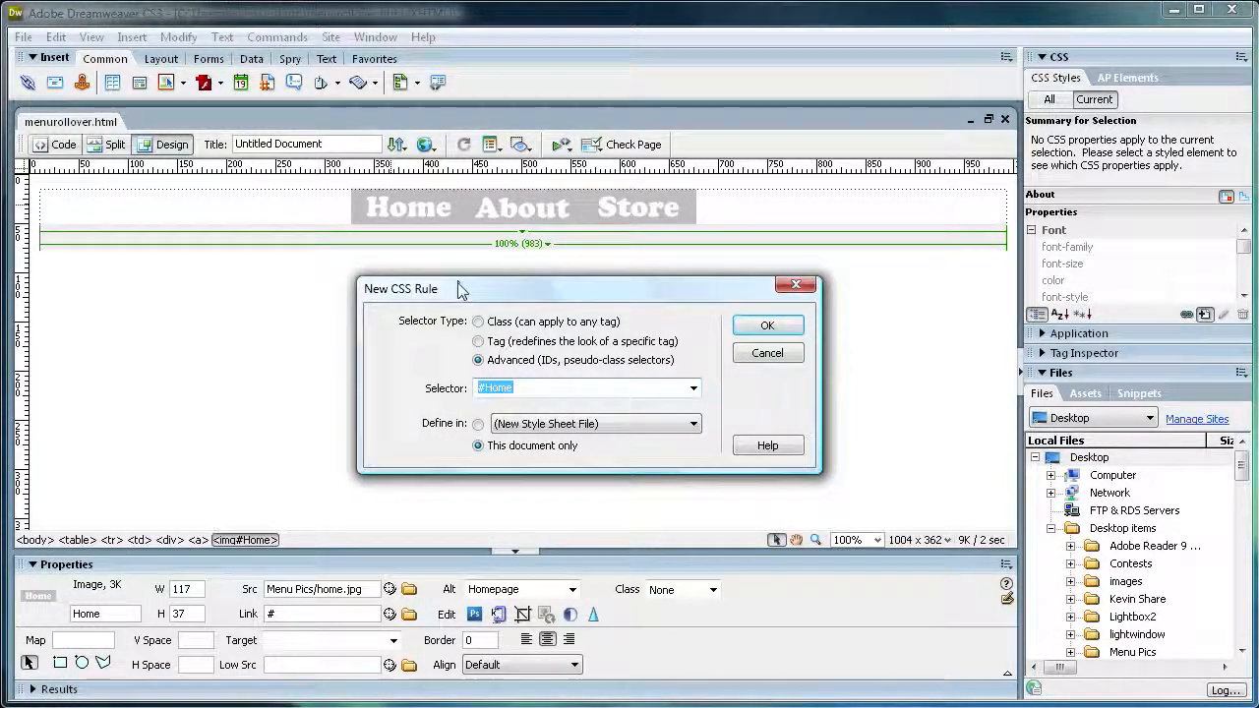
pyautogui.click(479, 322)
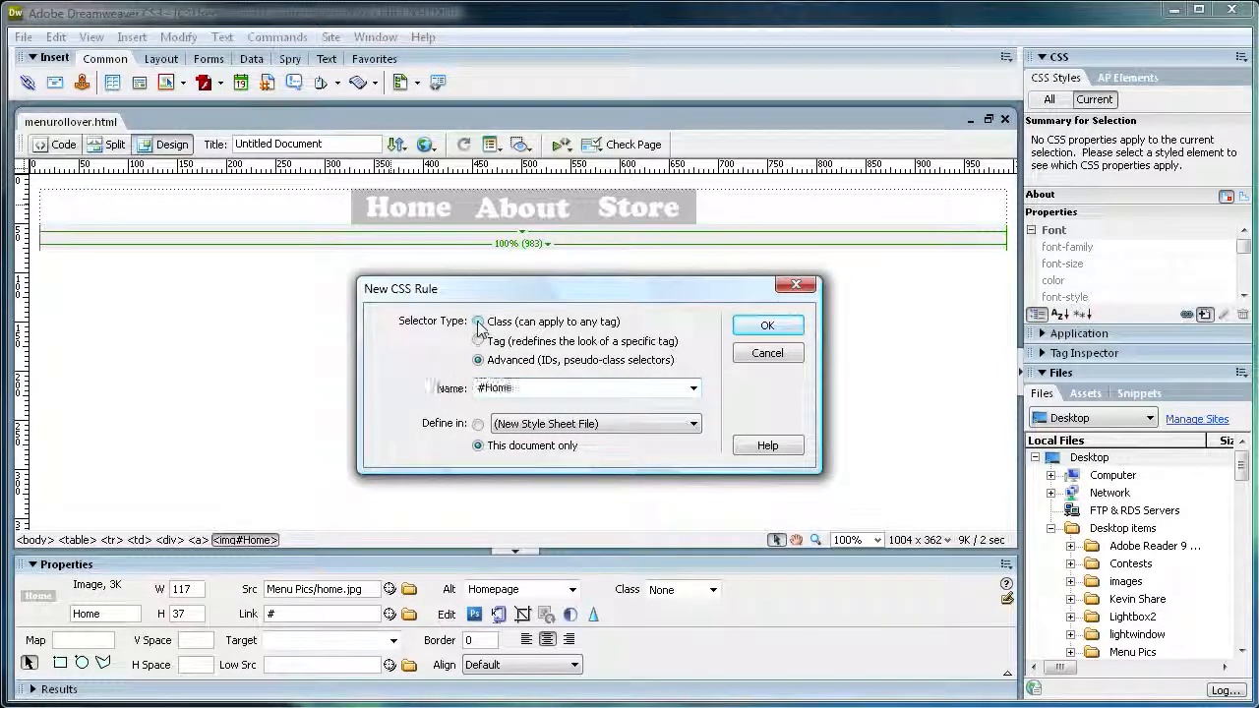
pyautogui.doubleClick(495, 385)
pyautogui.write('blackborder')
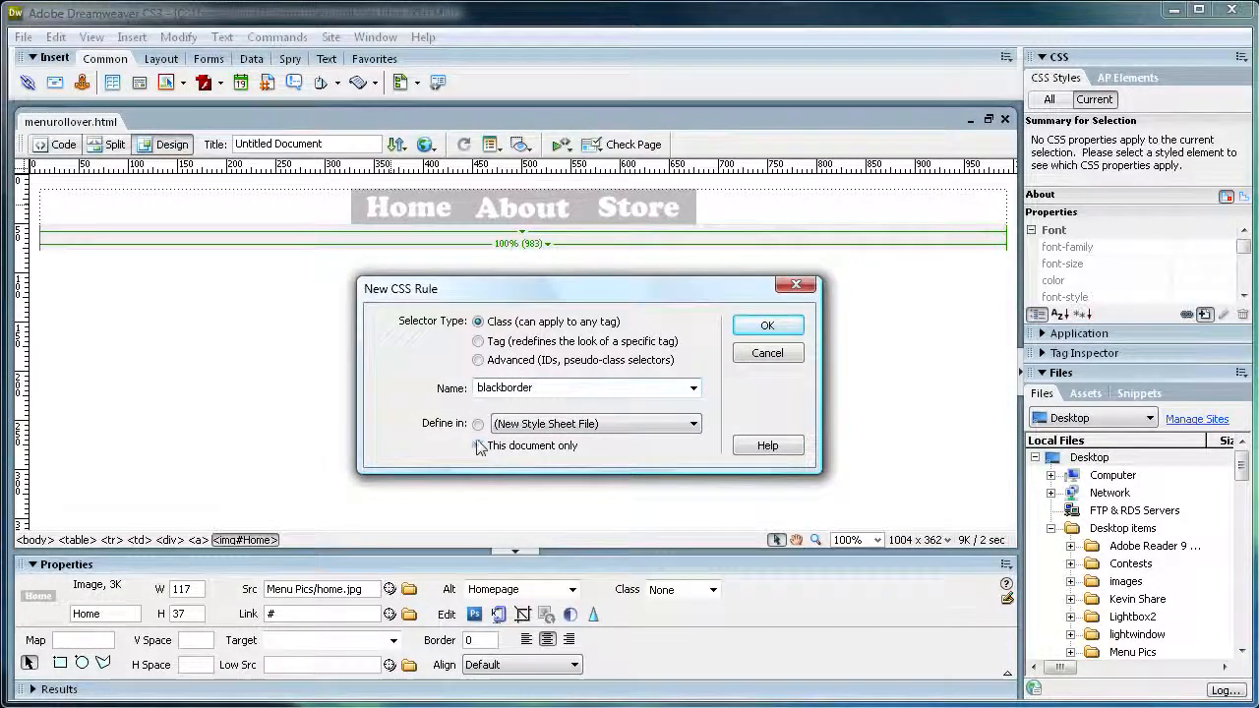
pyautogui.click(767, 326)
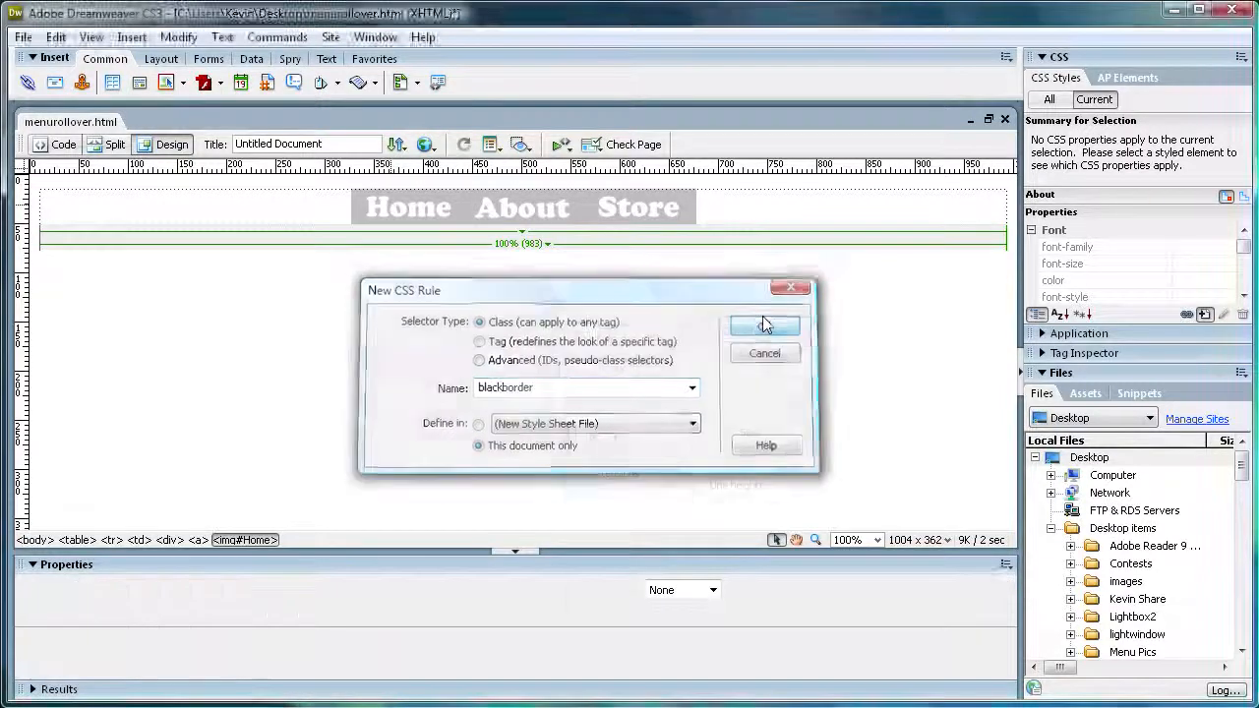
# Set the border color of the blackborder rule to black (#000000) on all four sides
pyautogui.moveTo(712, 344); pyautogui.dragTo(418, 222)
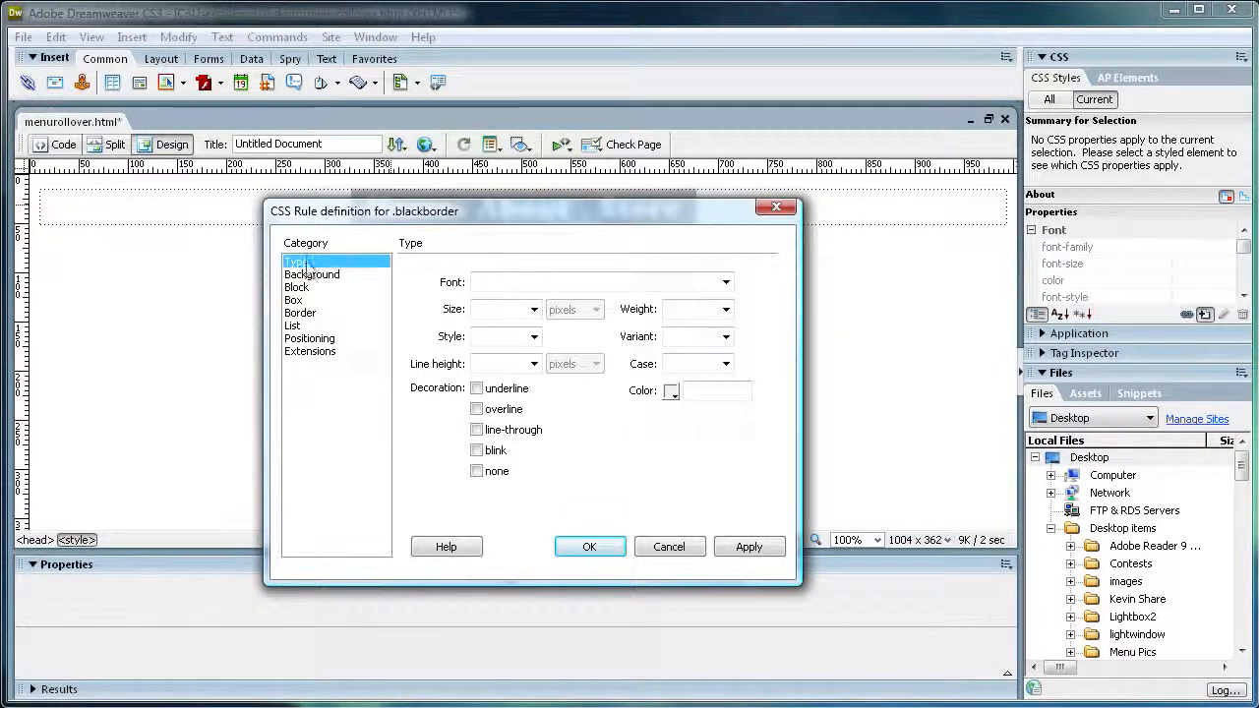
pyautogui.click(308, 313)
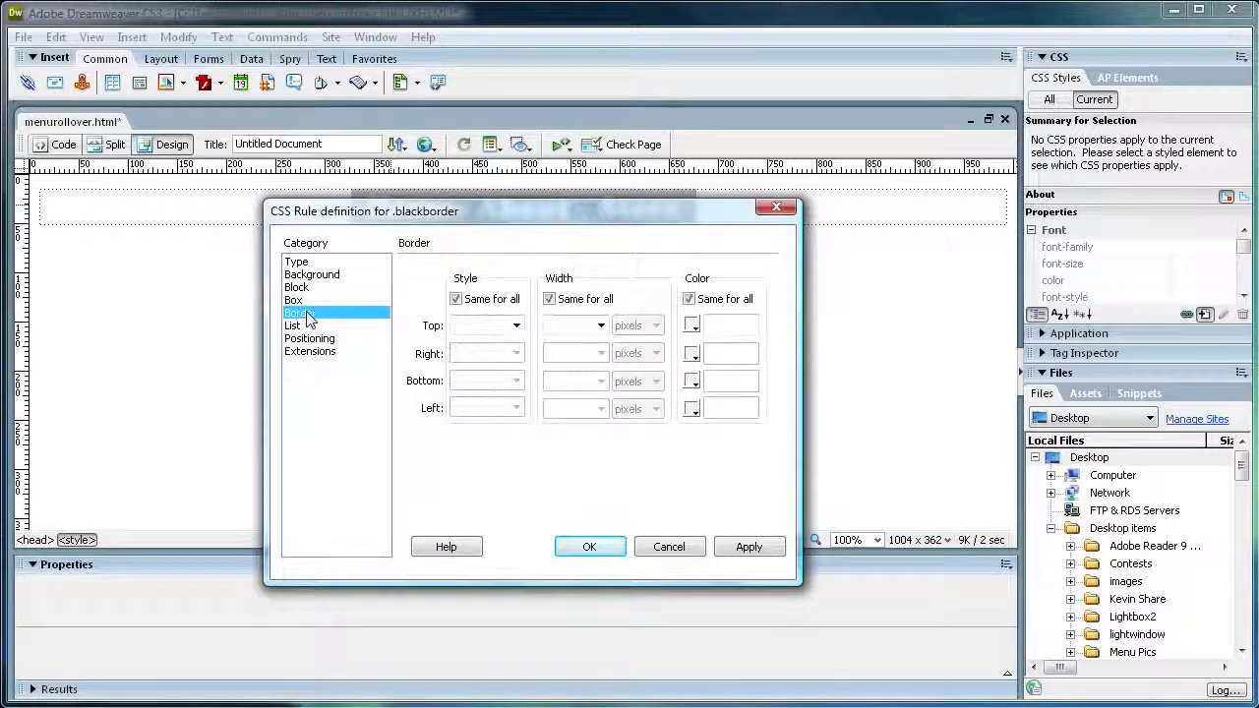
pyautogui.moveTo(443, 209); pyautogui.dragTo(438, 178)
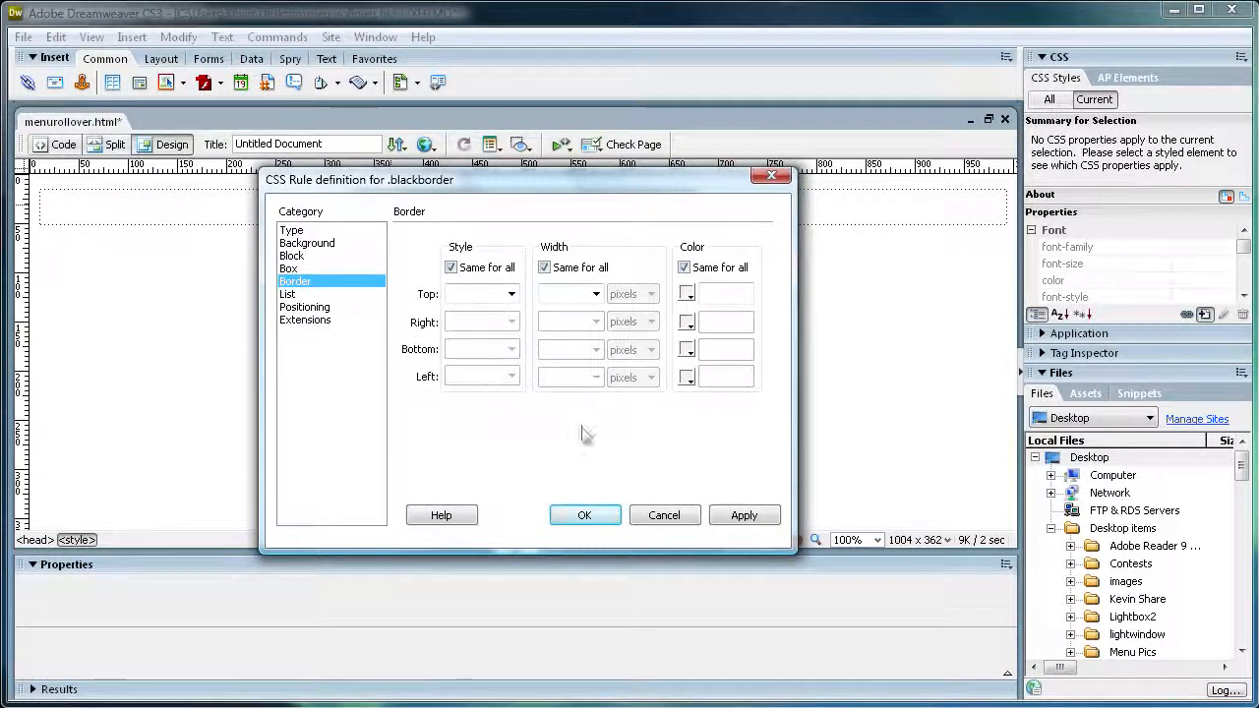
pyautogui.click(687, 293)
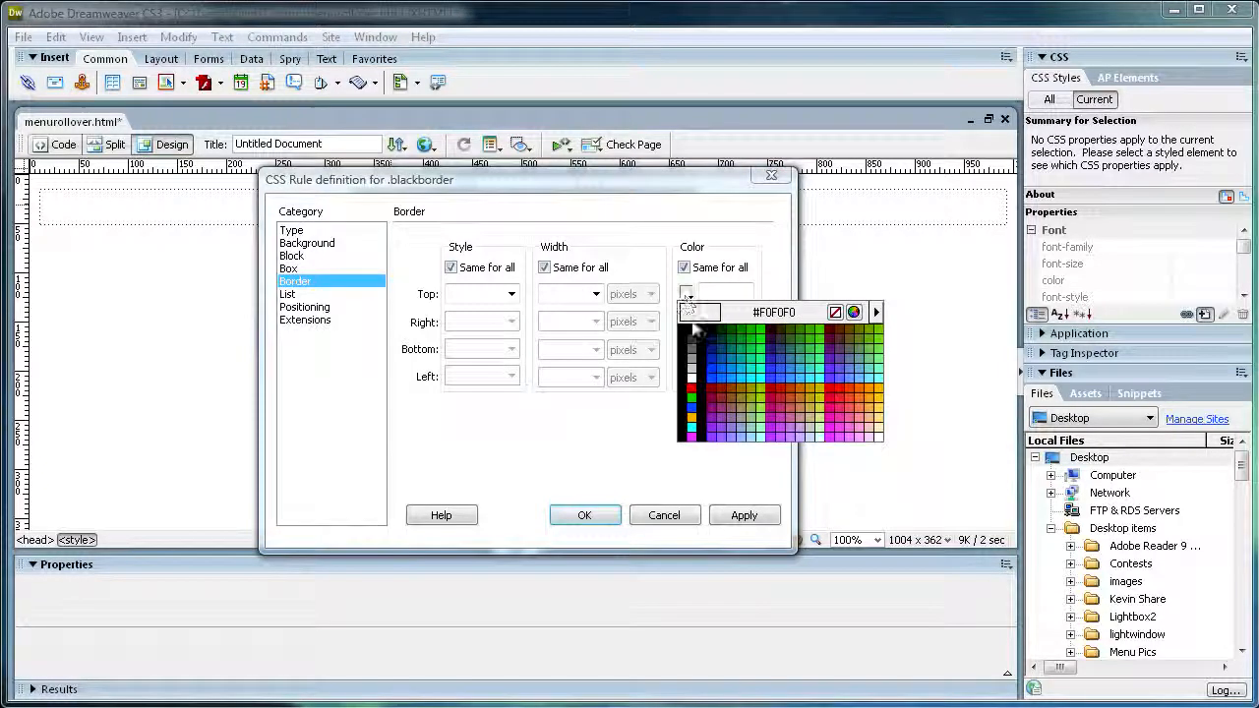
pyautogui.click(704, 209)
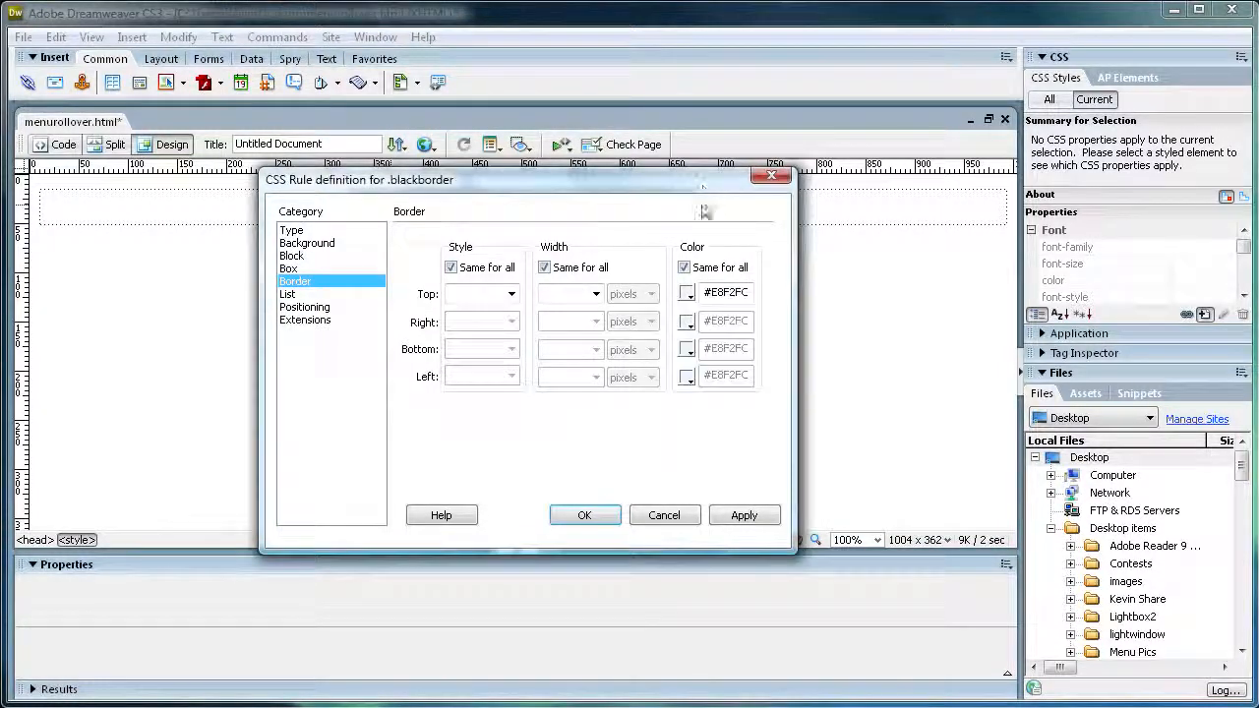
pyautogui.click(689, 295)
pyautogui.click(686, 326)
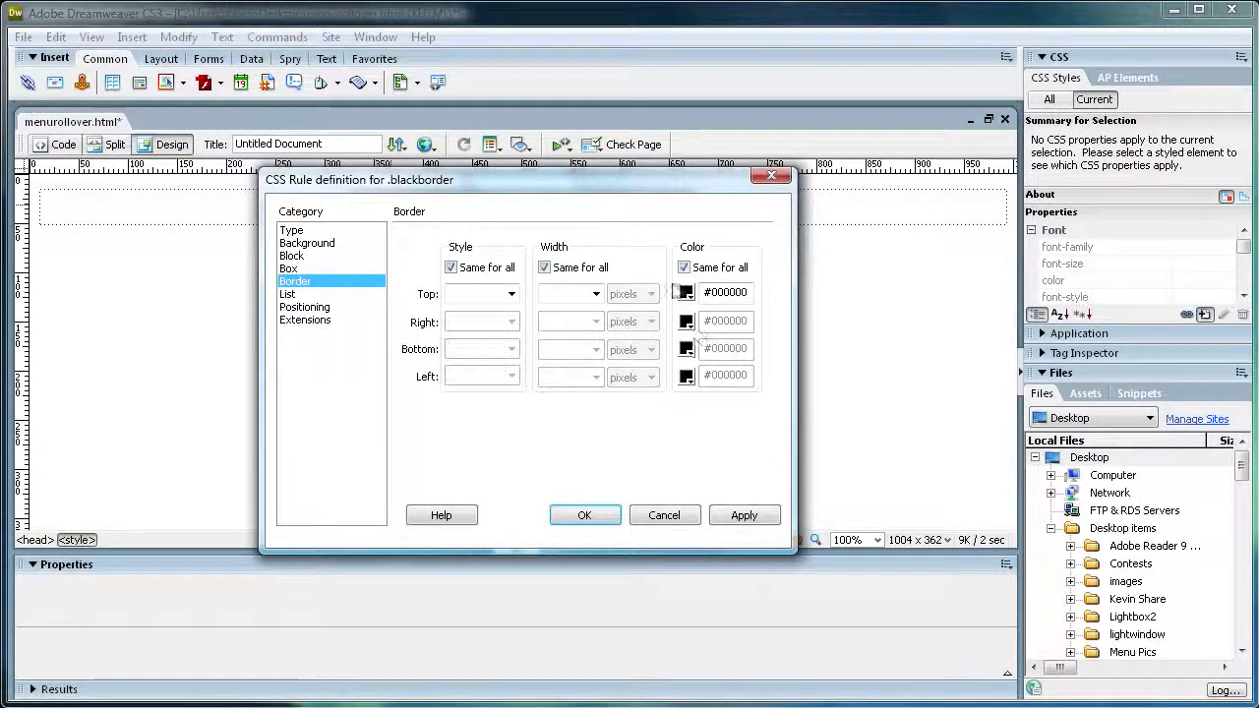
# Pick black again as the border color and confirm the blackborder rule definition
pyautogui.click(689, 295)
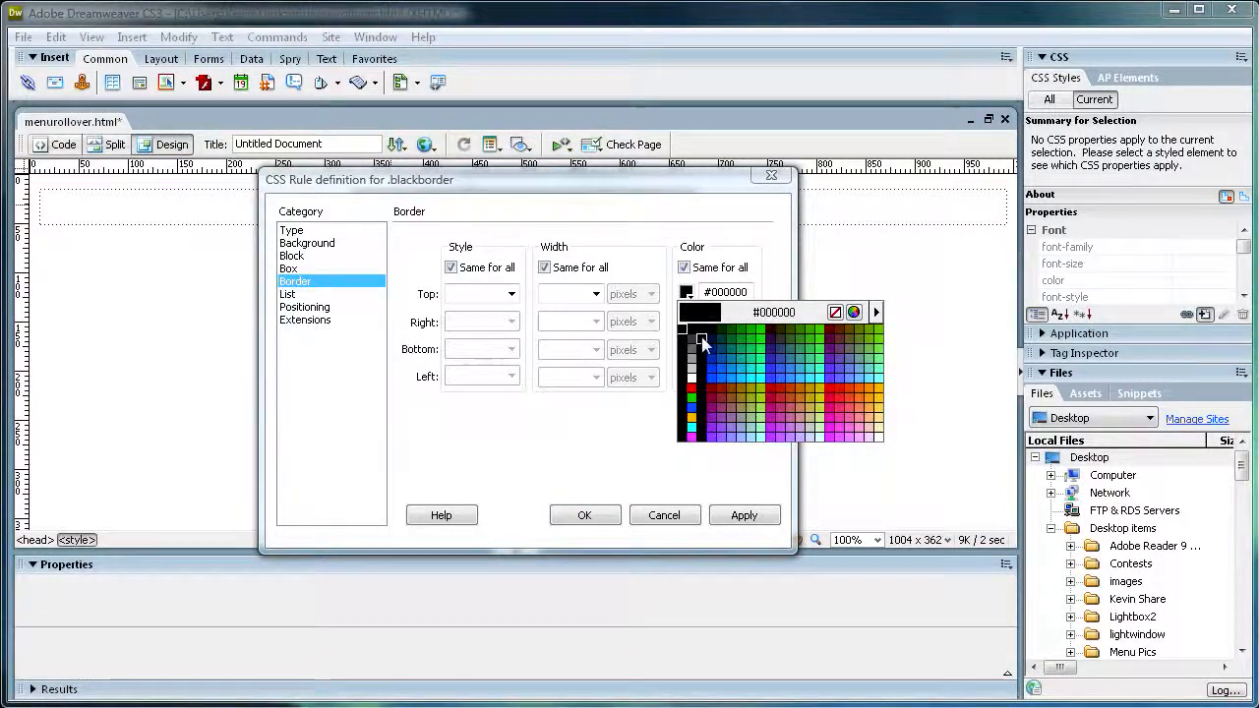
pyautogui.click(688, 331)
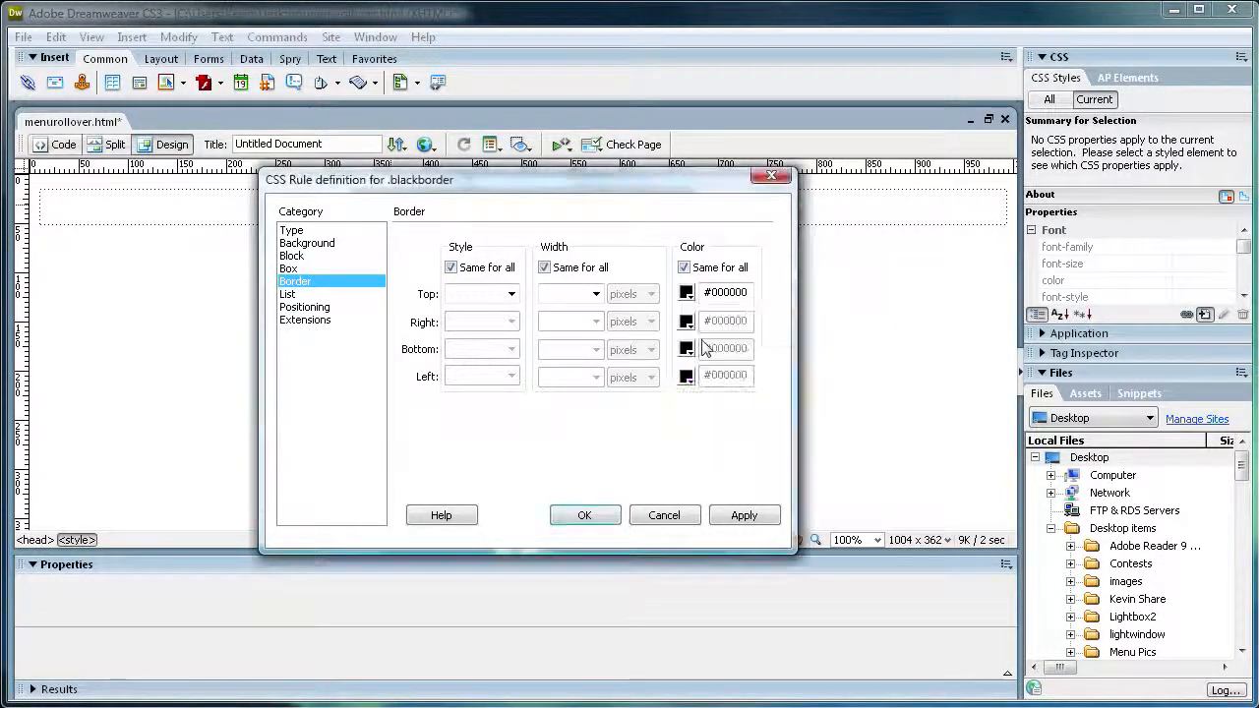
pyautogui.click(611, 525)
pyautogui.click(422, 242)
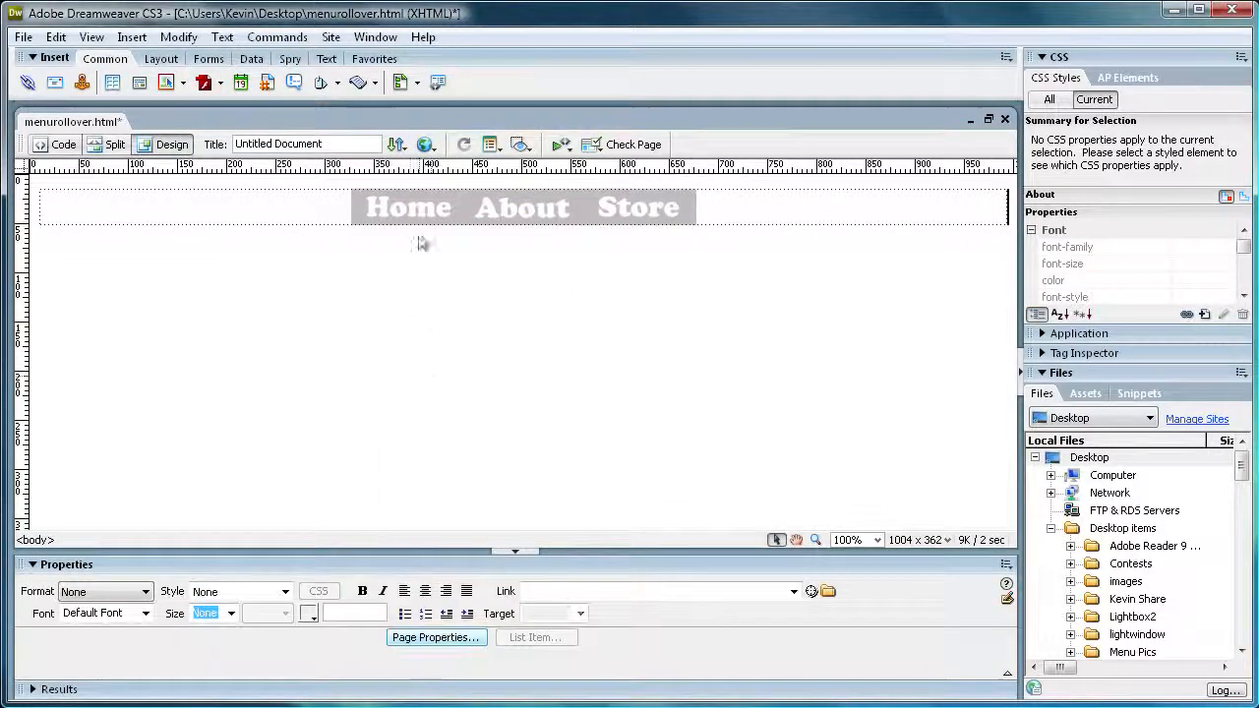
# Assign the blackborder class to the Home image
pyautogui.click(411, 225)
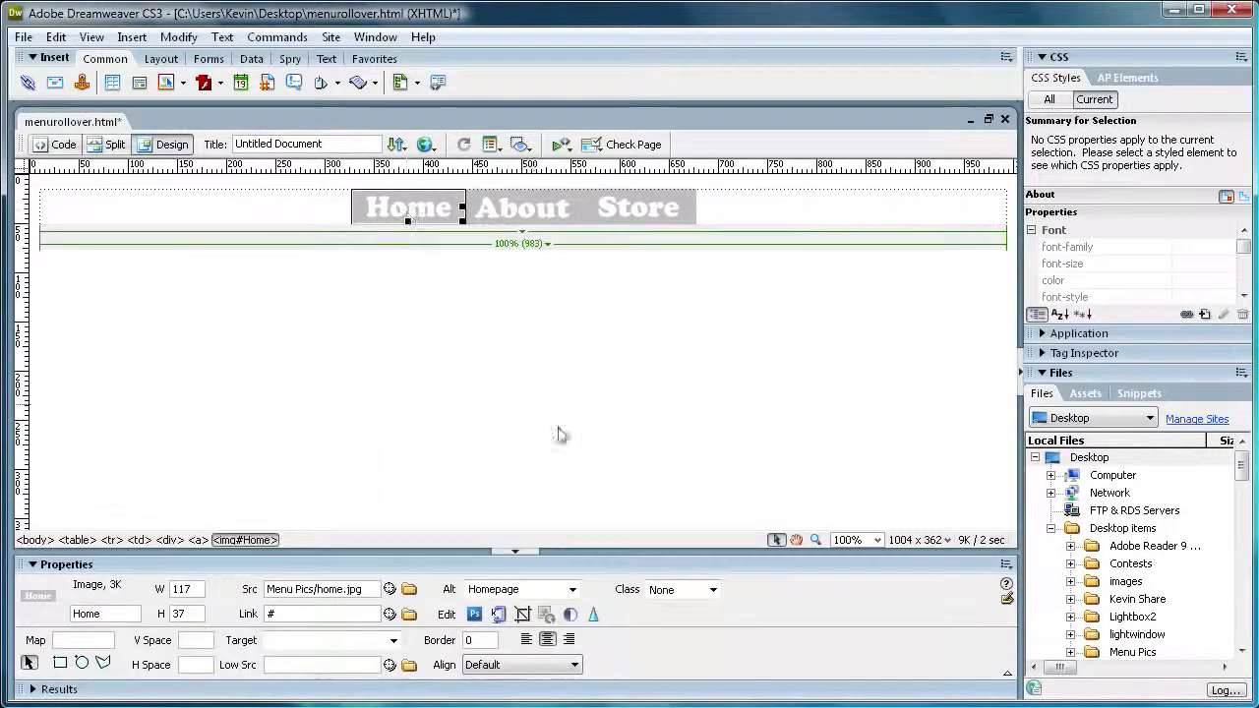
pyautogui.click(715, 591)
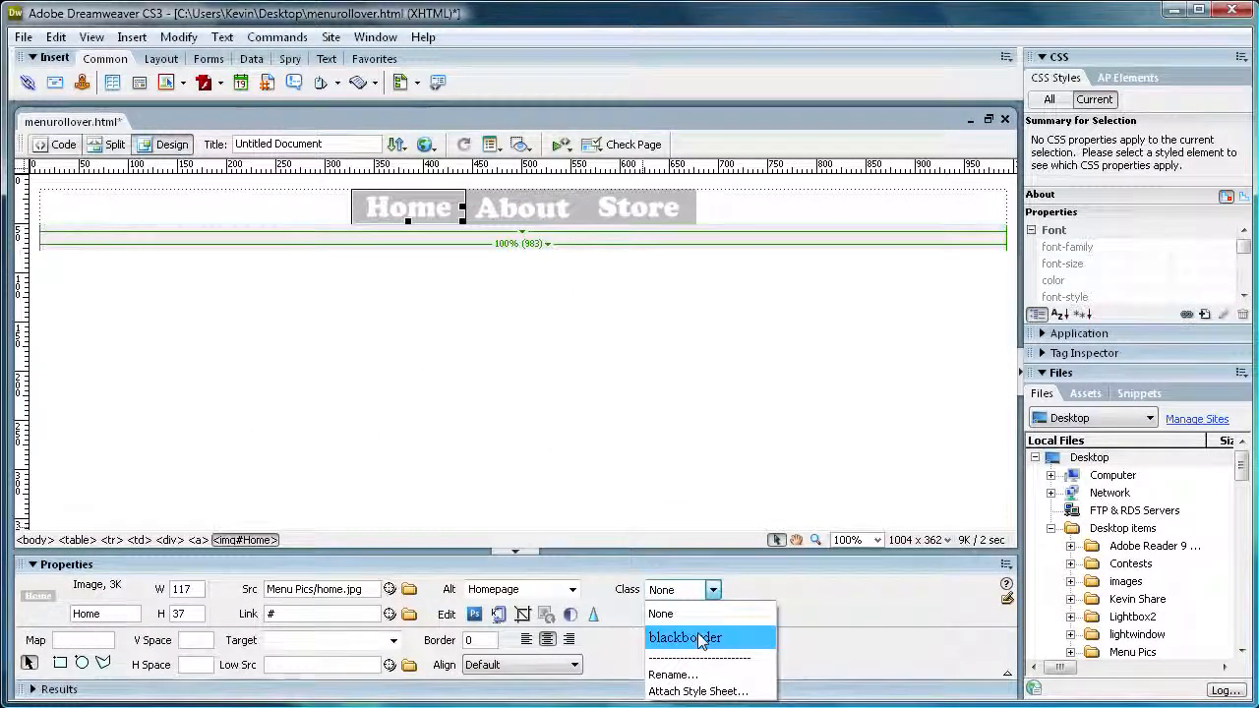
pyautogui.click(702, 638)
pyautogui.click(423, 309)
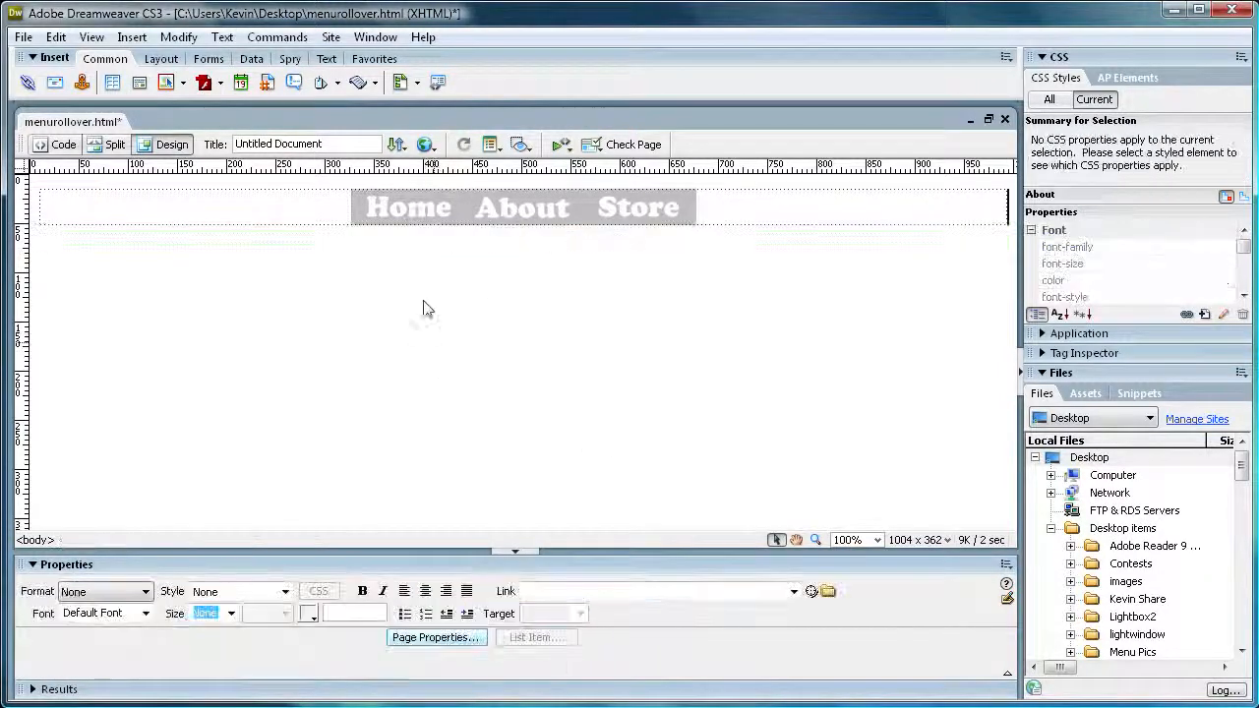
# Set the Home image's border width to 1
pyautogui.click(386, 208)
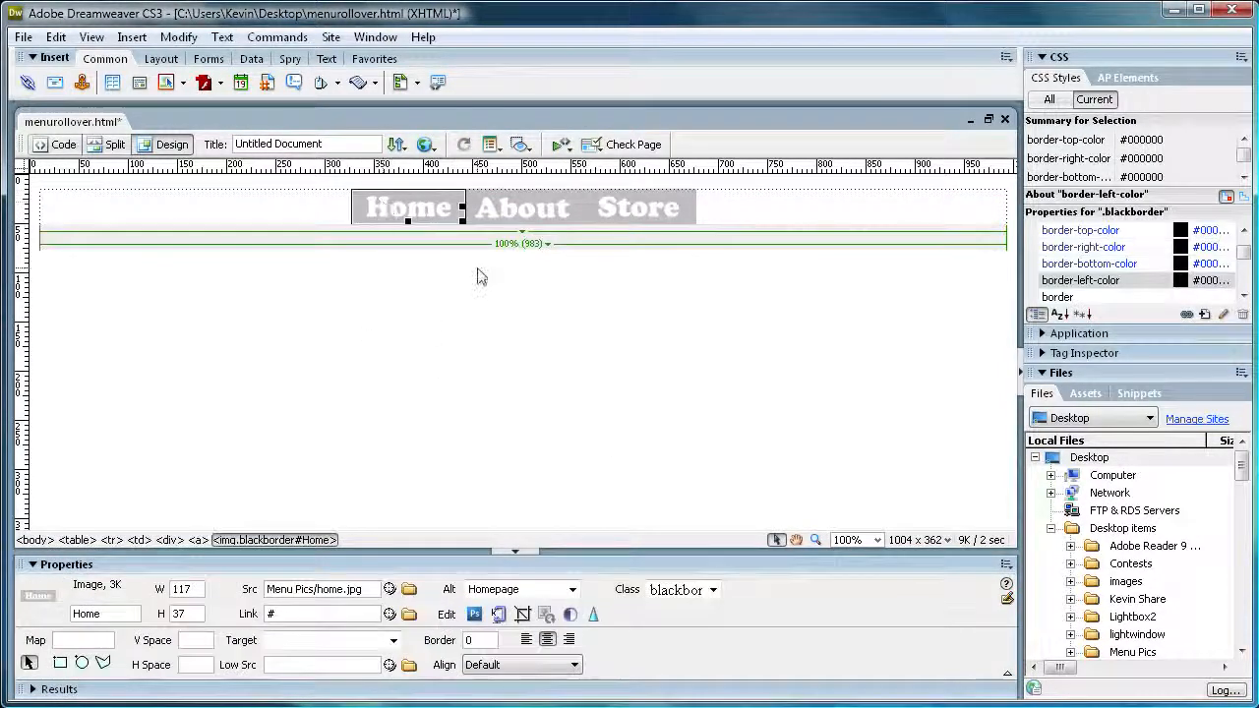
pyautogui.doubleClick(470, 639)
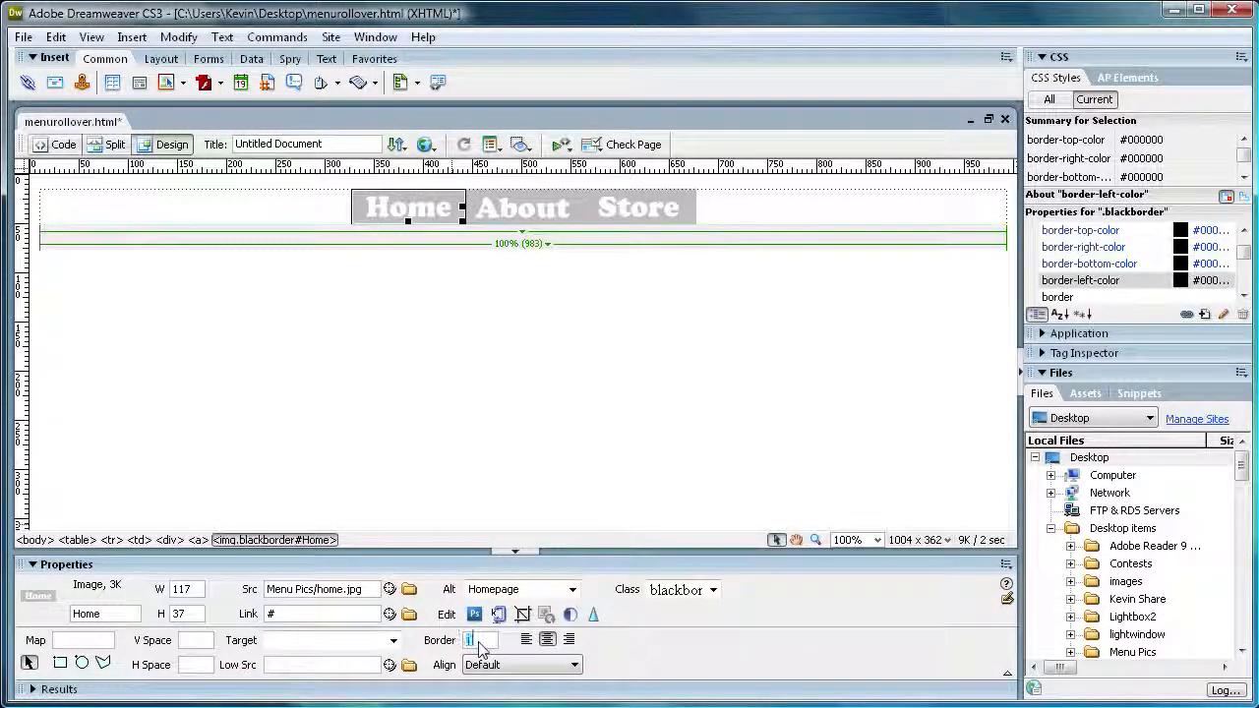
pyautogui.click(400, 374)
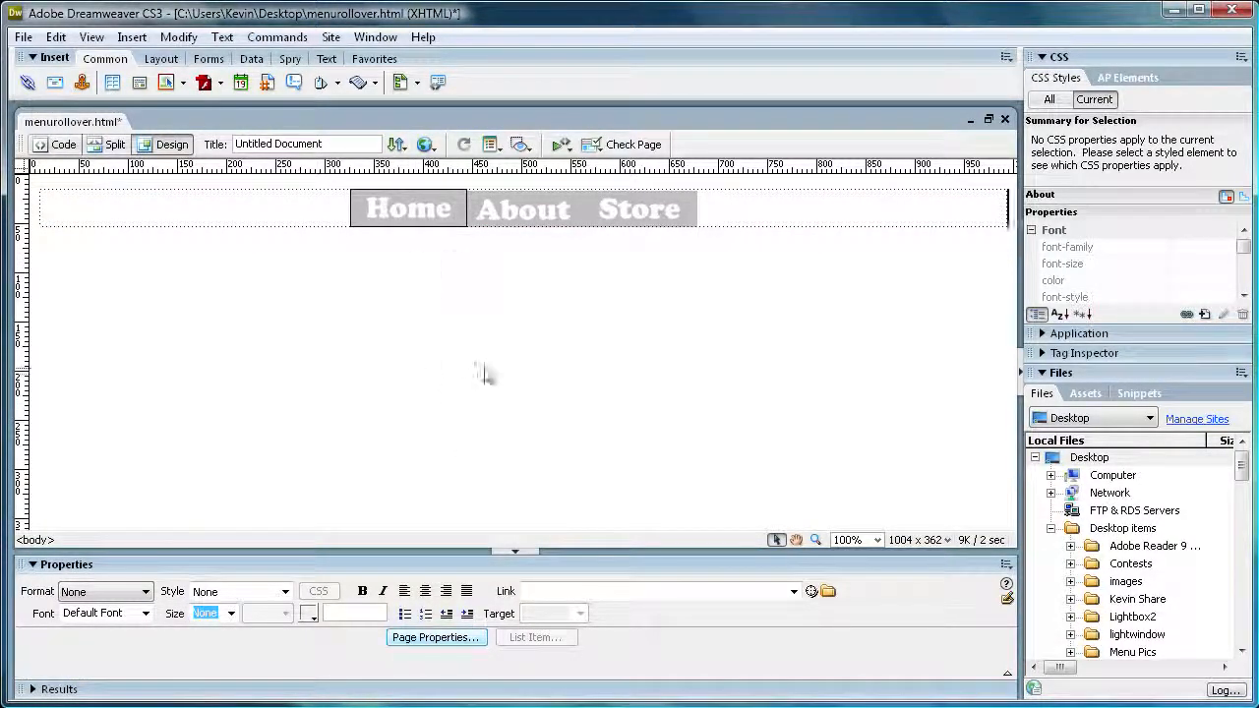
pyautogui.click(421, 218)
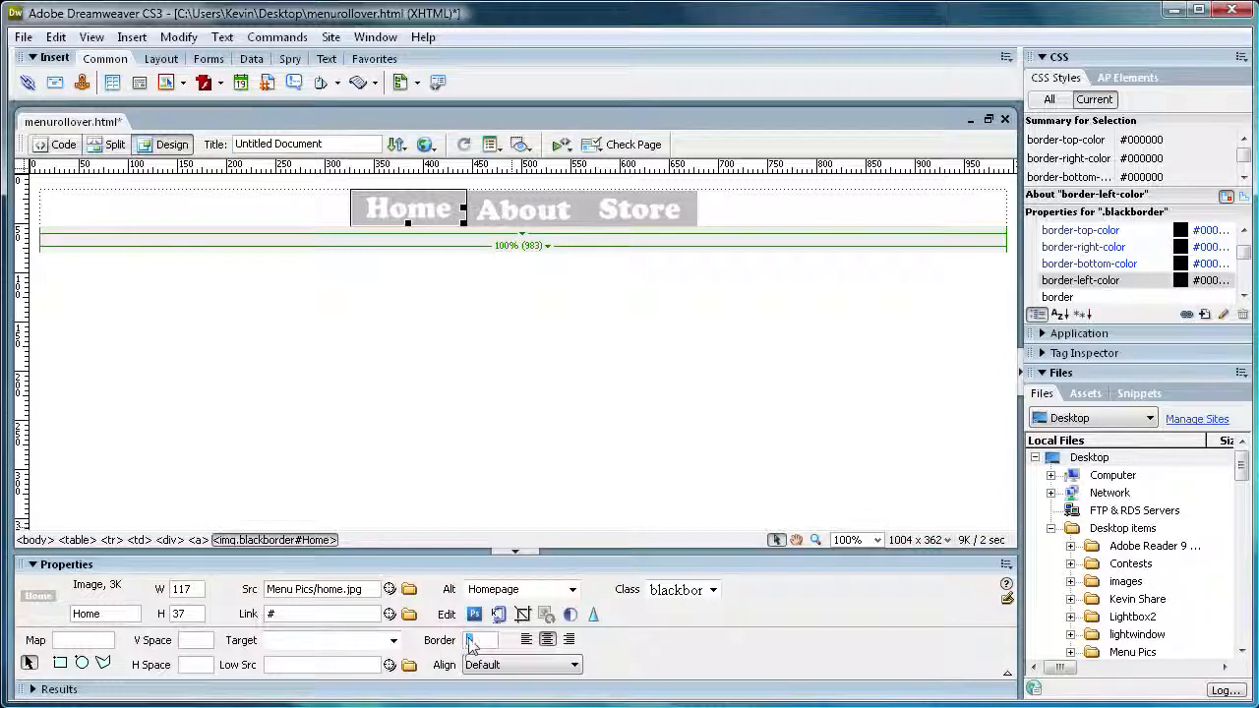
pyautogui.write('1')
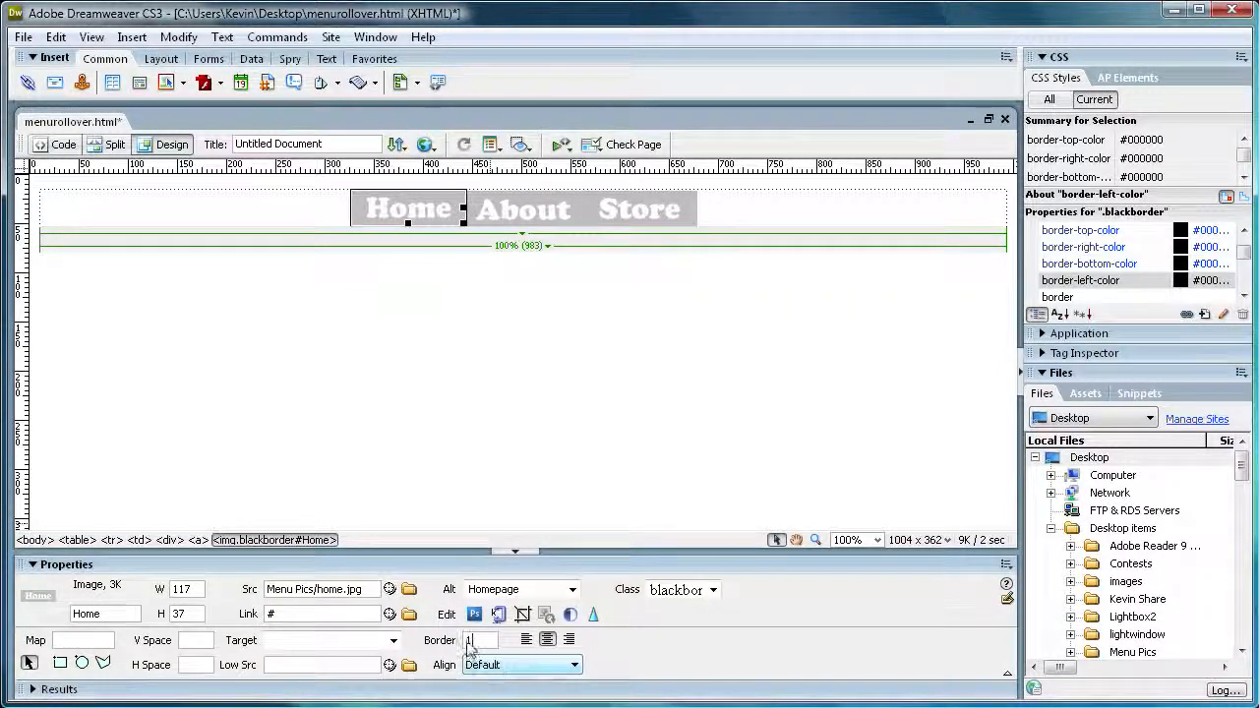
pyautogui.click(394, 257)
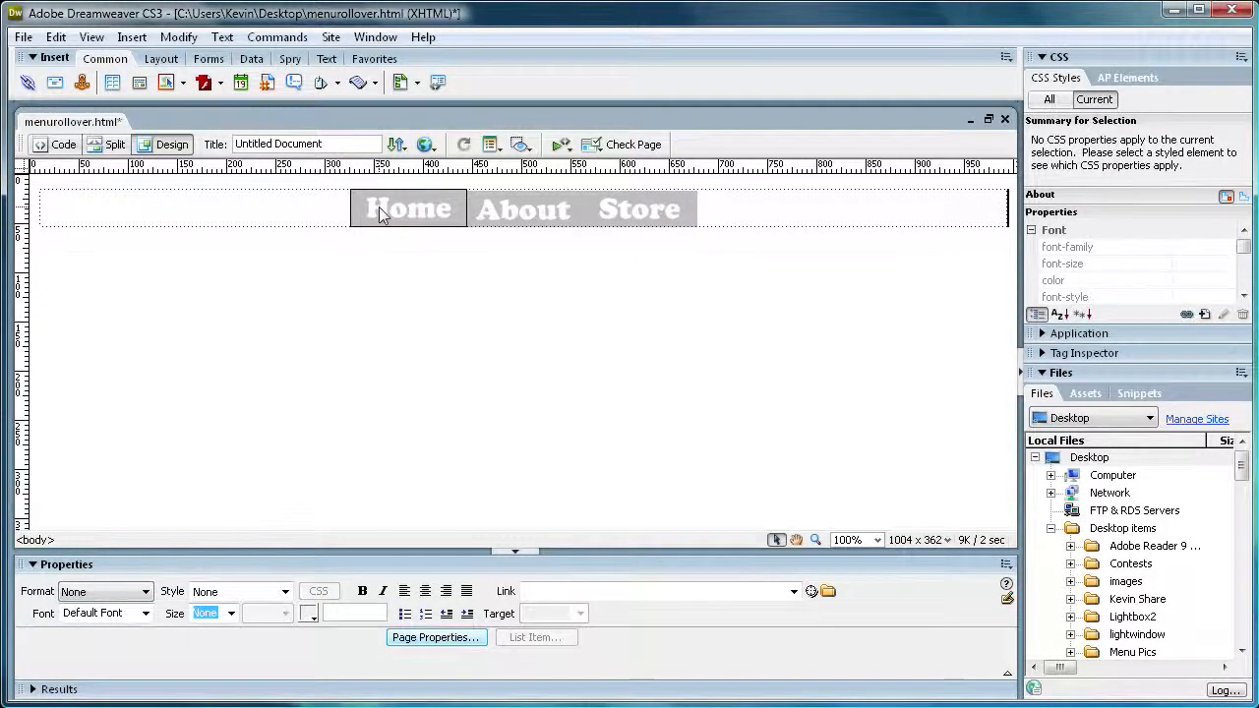
pyautogui.click(379, 206)
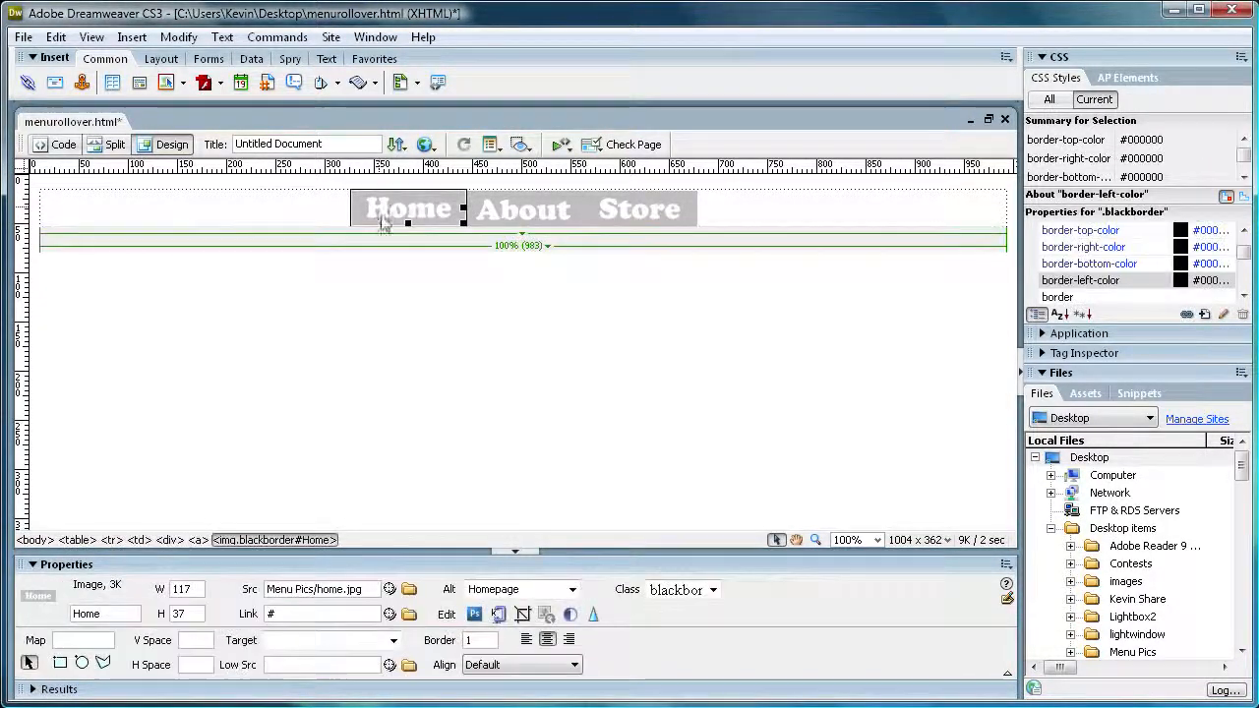
pyautogui.click(495, 312)
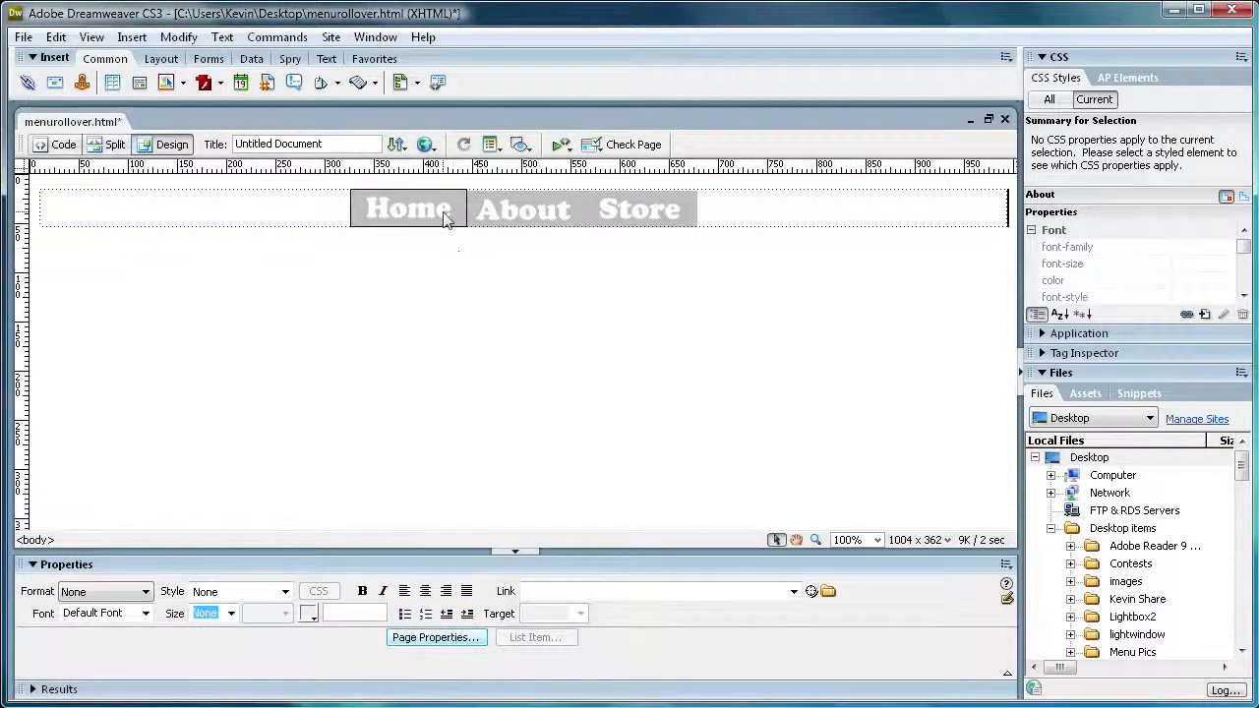
# Assign the blackborder class to the About image and set its border width to 1
pyautogui.click(520, 228)
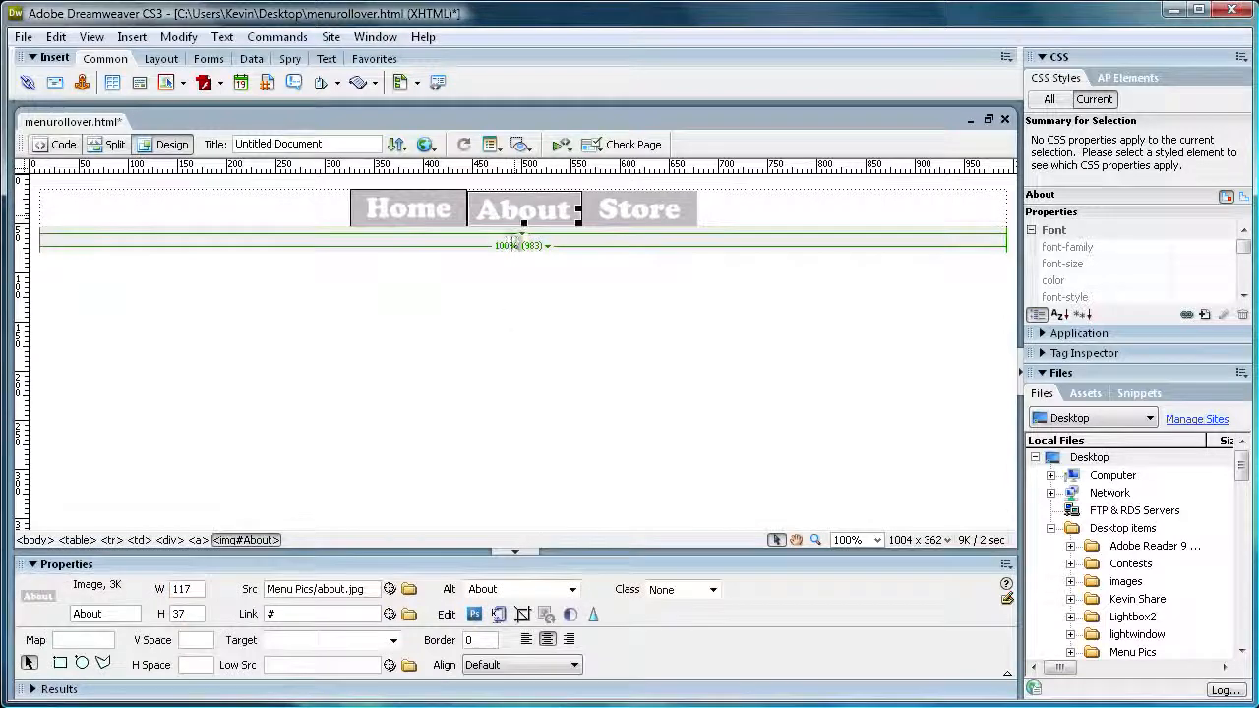
pyautogui.click(713, 589)
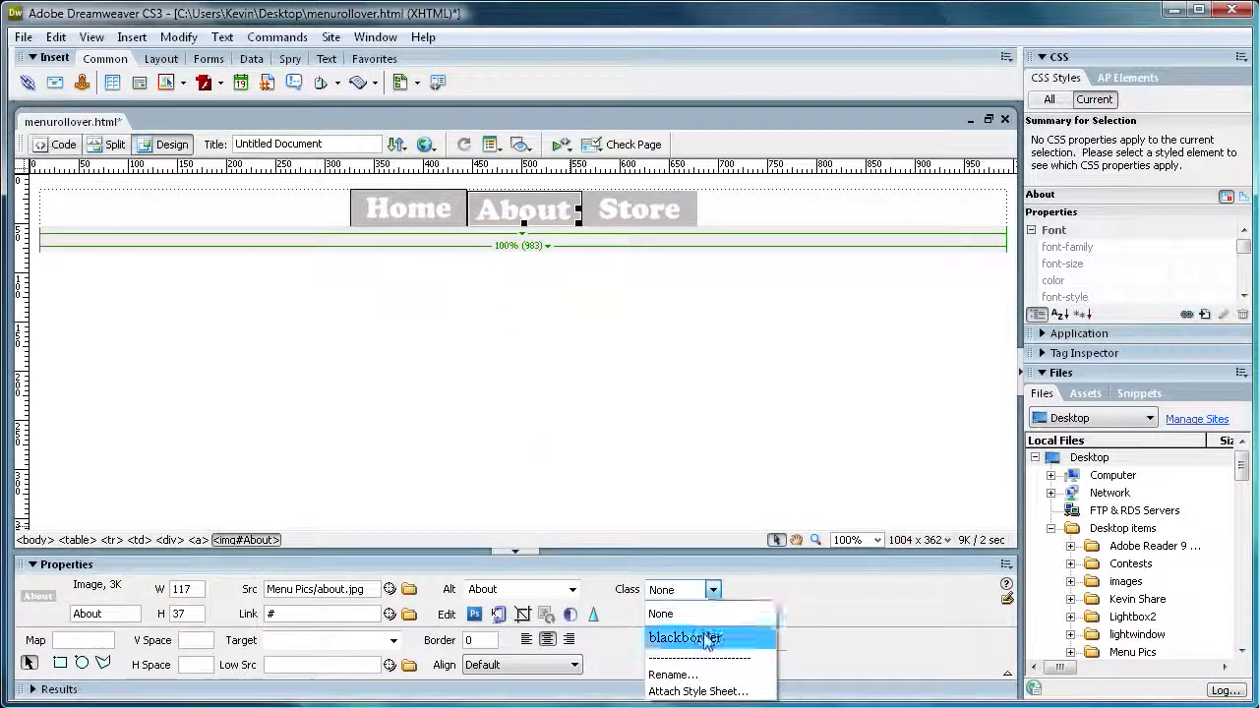
pyautogui.click(706, 637)
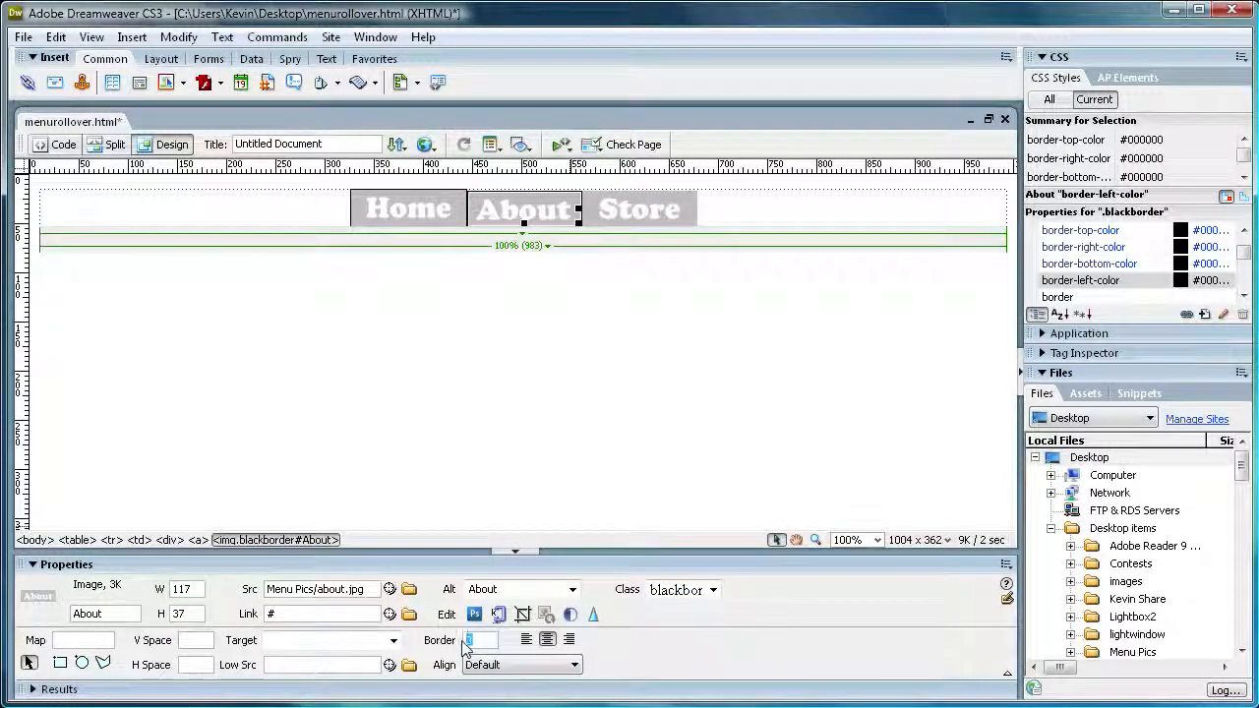
pyautogui.click(598, 402)
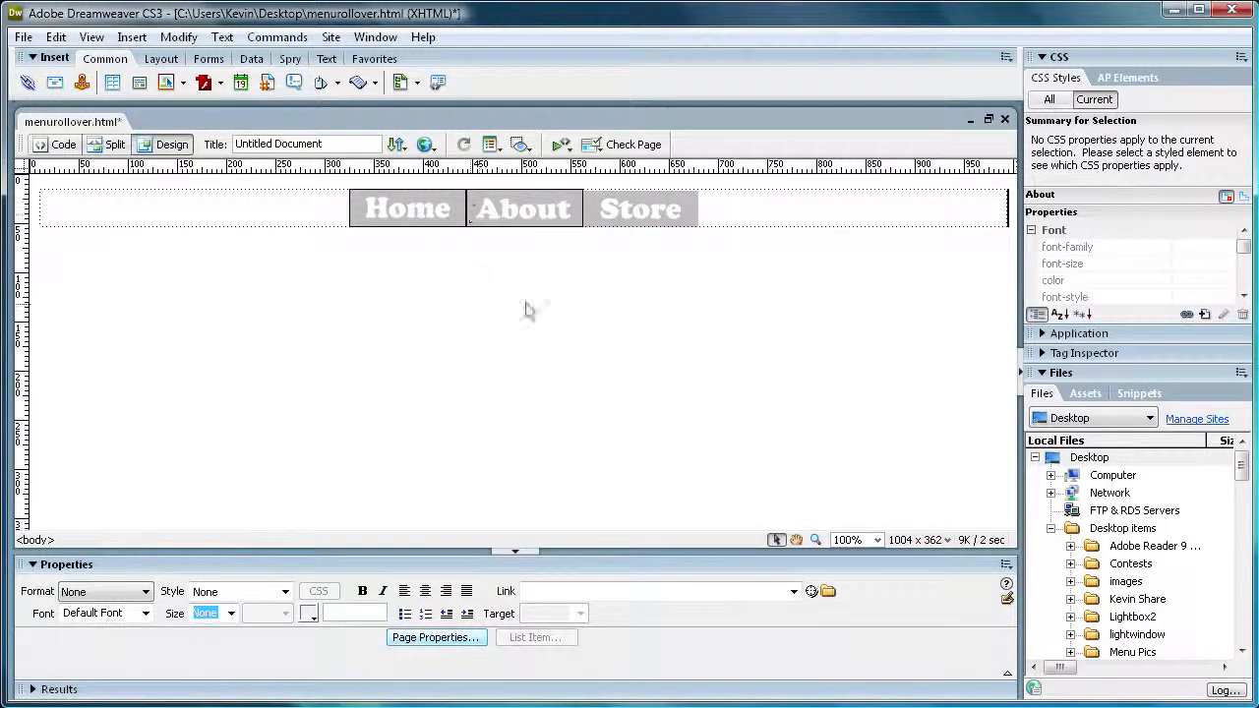
# Set the Store image's border width to 1 and assign it the blackborder class
pyautogui.click(671, 208)
pyautogui.doubleClick(480, 641)
pyautogui.write('1')
pyautogui.click(713, 590)
pyautogui.click(679, 558)
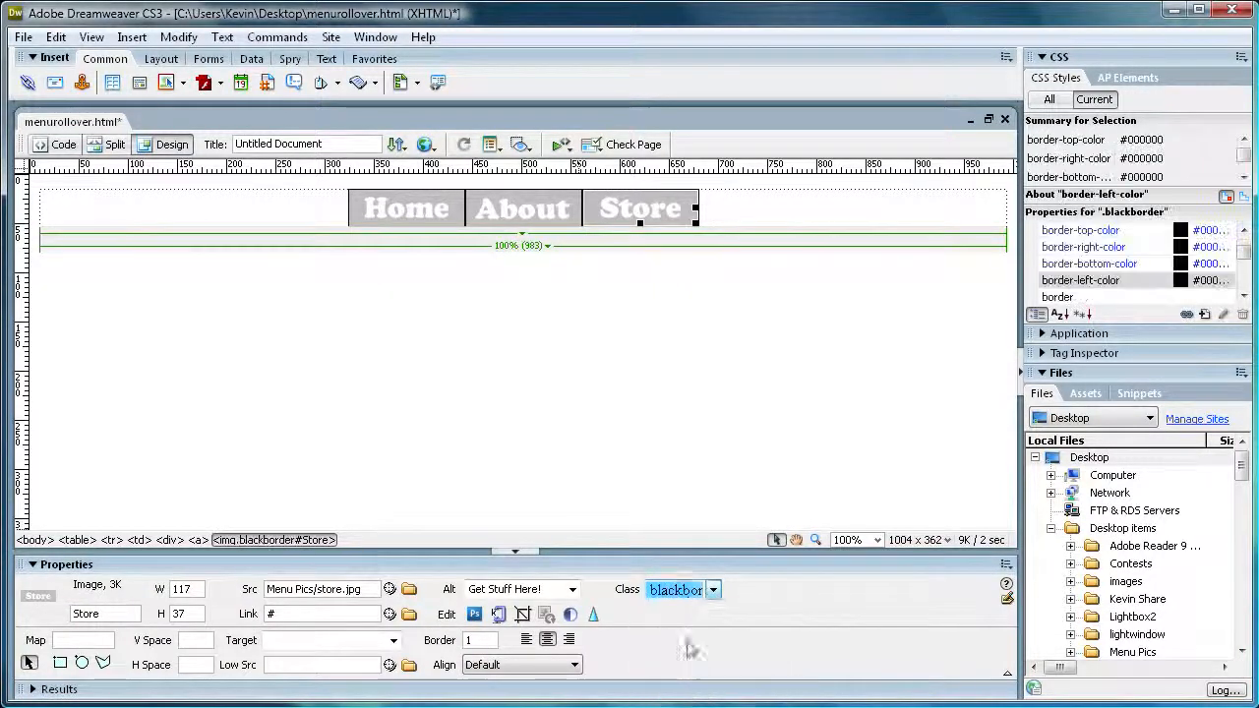
pyautogui.click(613, 427)
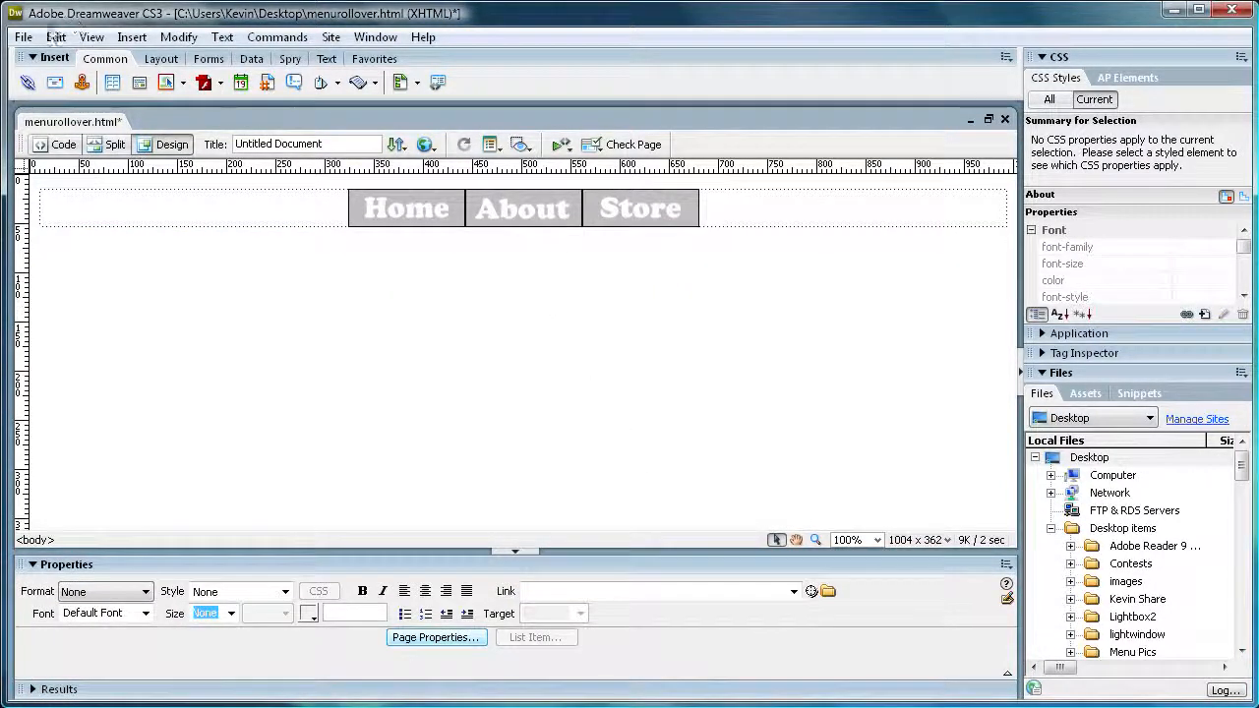
# Save the page and check the bordered menu in Internet Explorer with blocked content allowed, closing the preview when done
pyautogui.click(24, 37)
pyautogui.click(23, 37)
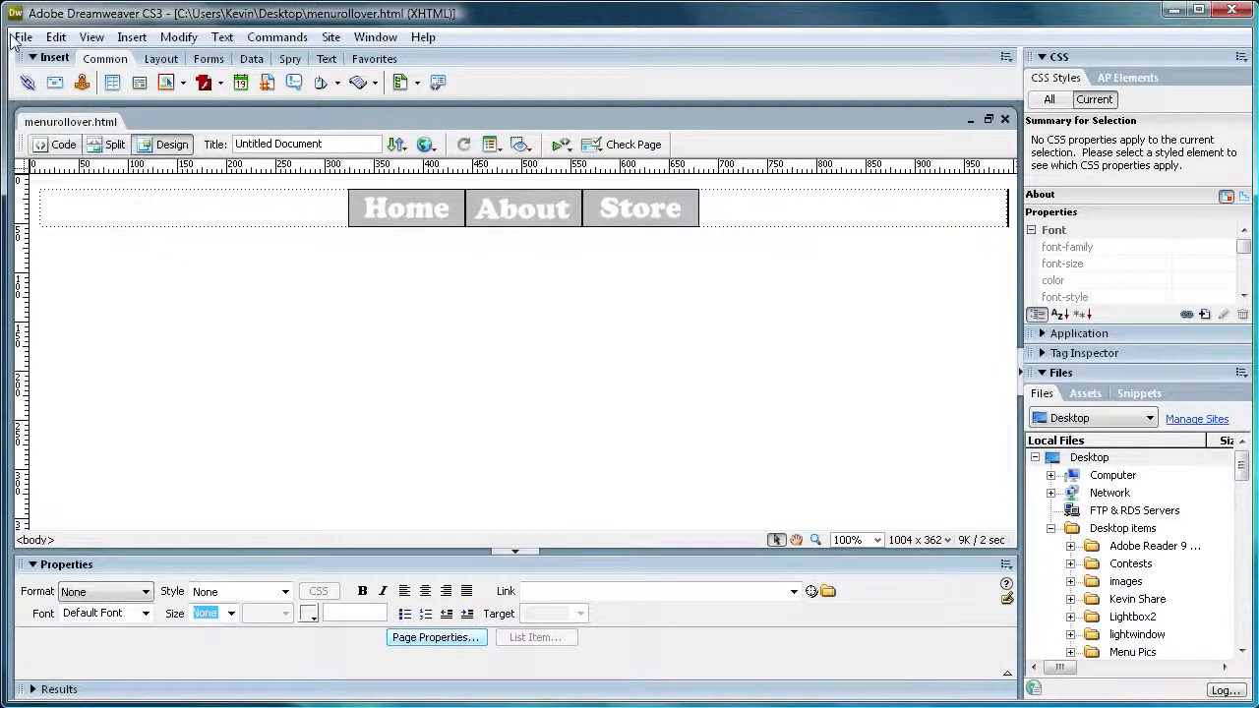
pyautogui.moveTo(125, 462)
pyautogui.click(334, 459)
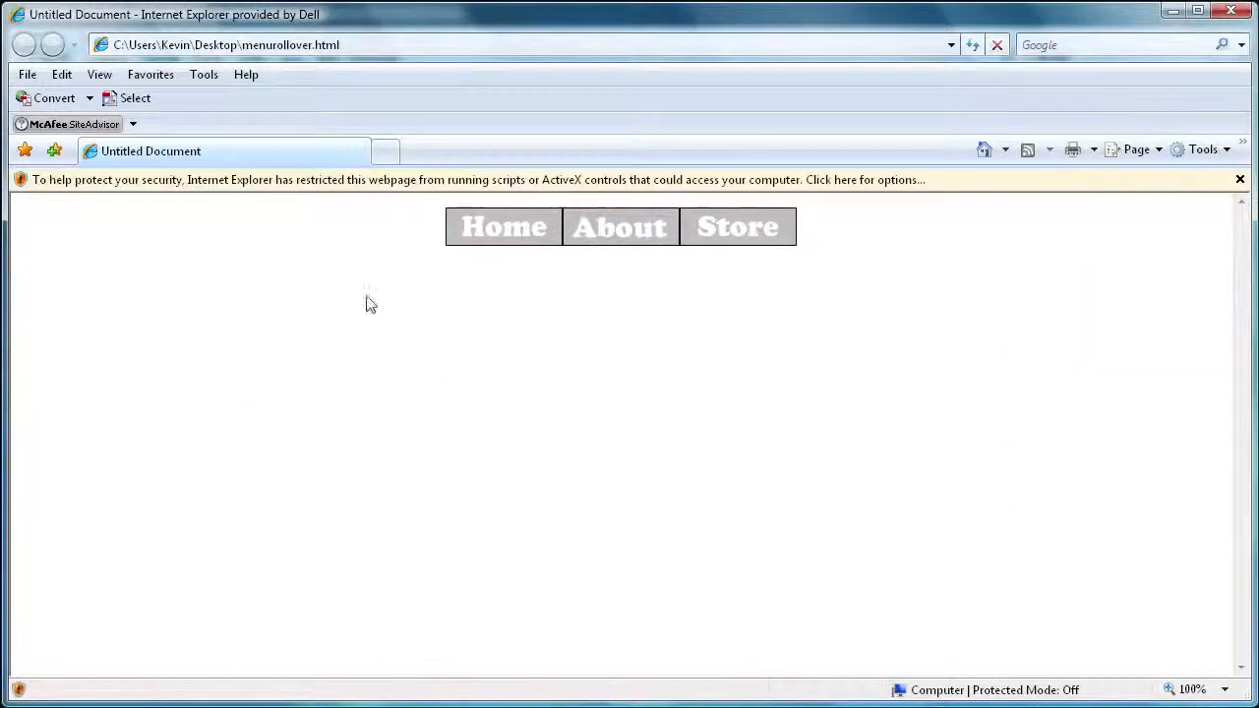
pyautogui.click(389, 187)
pyautogui.click(448, 201)
pyautogui.click(902, 598)
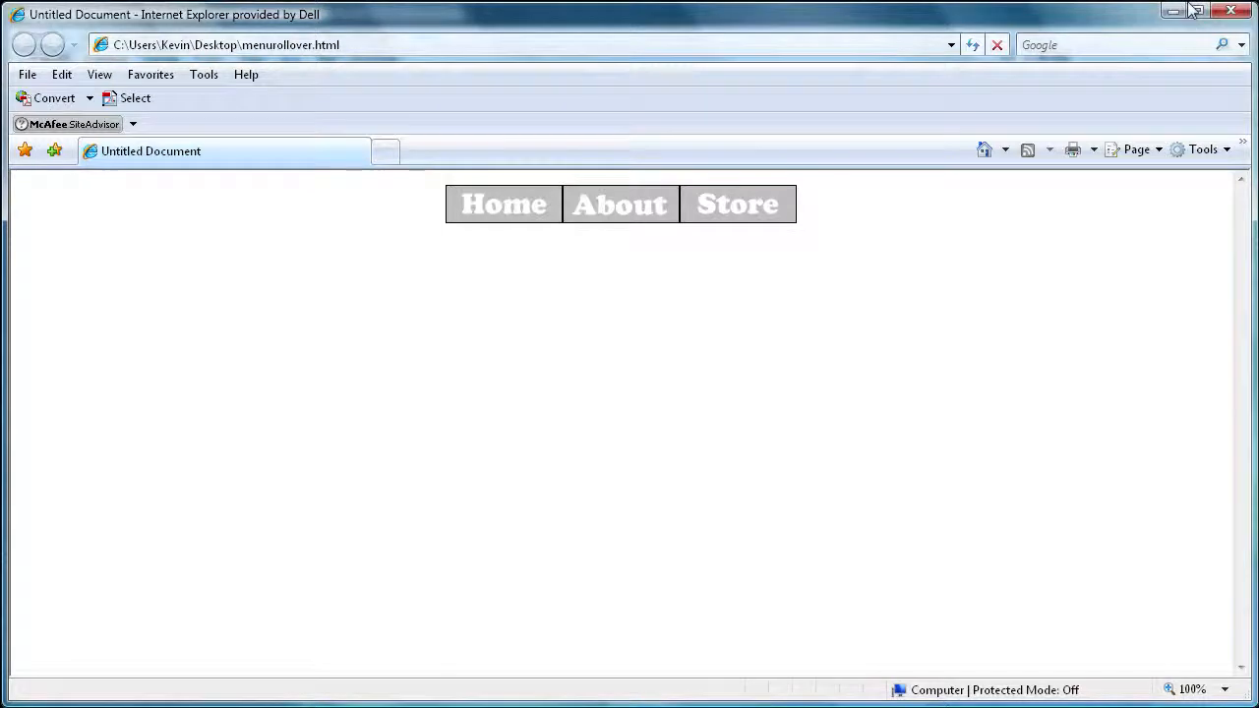
pyautogui.click(1222, 14)
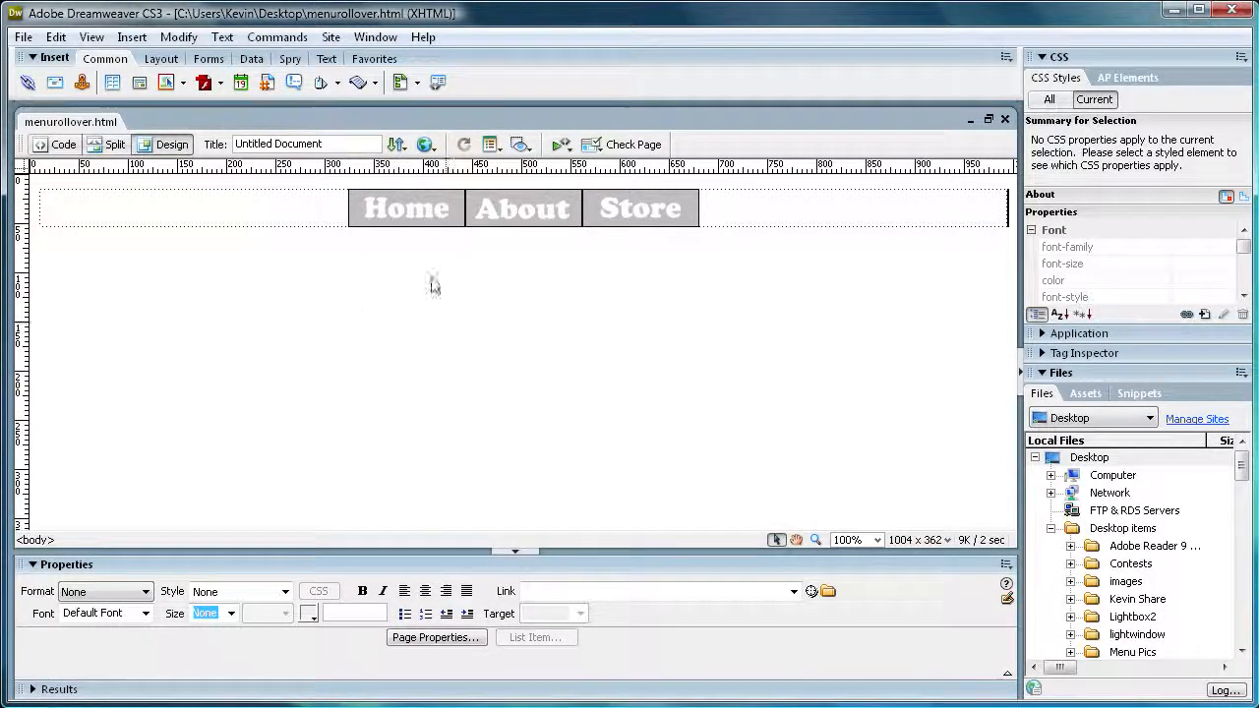
# Examine the link settings of the Home, About and Store images one by one
pyautogui.click(414, 206)
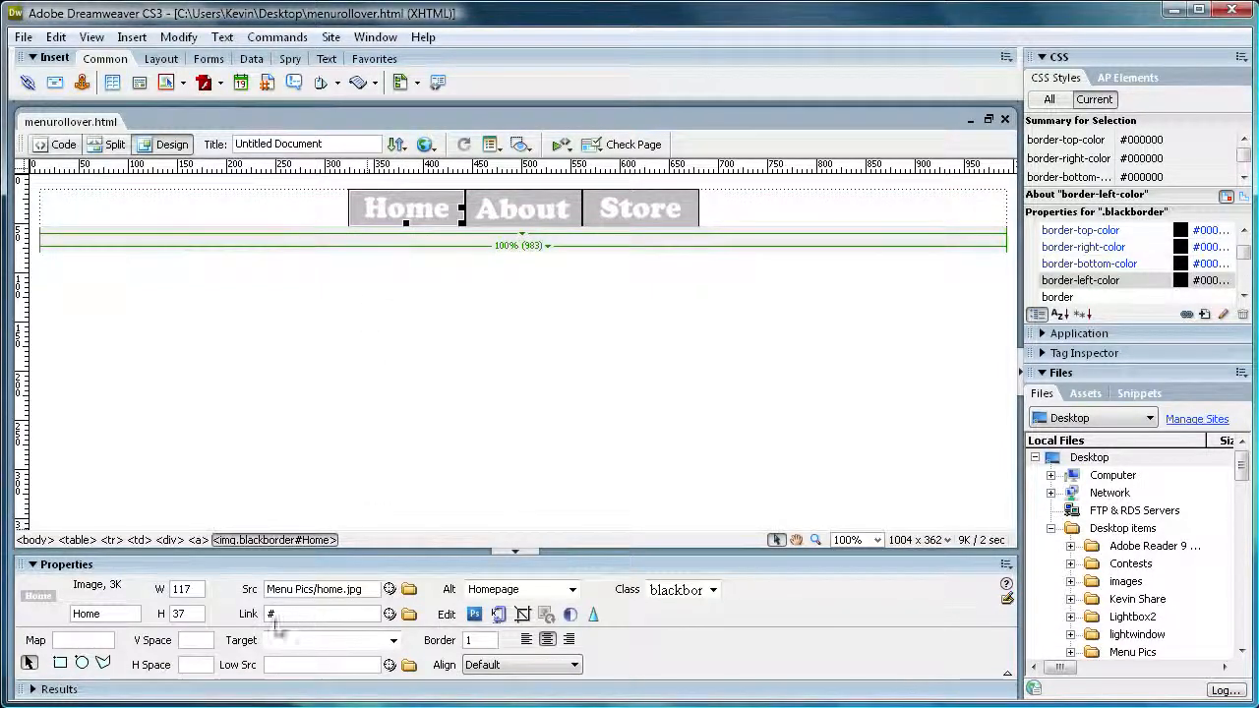
pyautogui.click(517, 211)
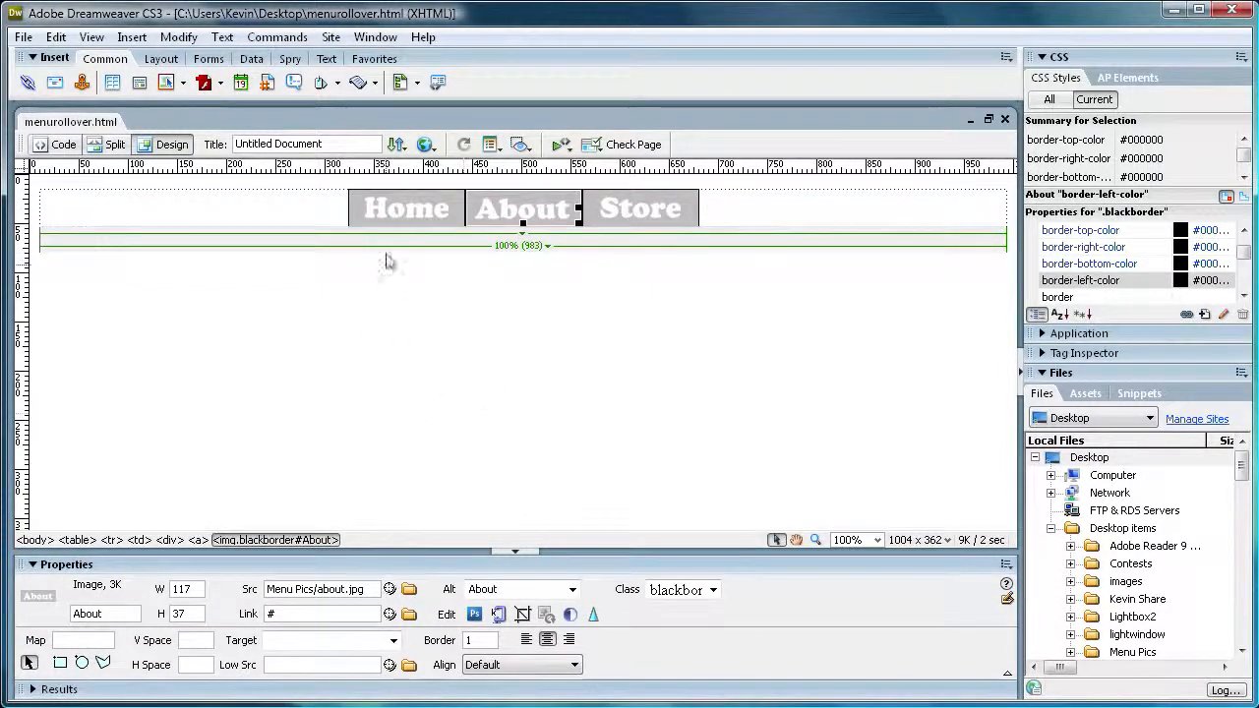
pyautogui.click(385, 209)
pyautogui.click(504, 214)
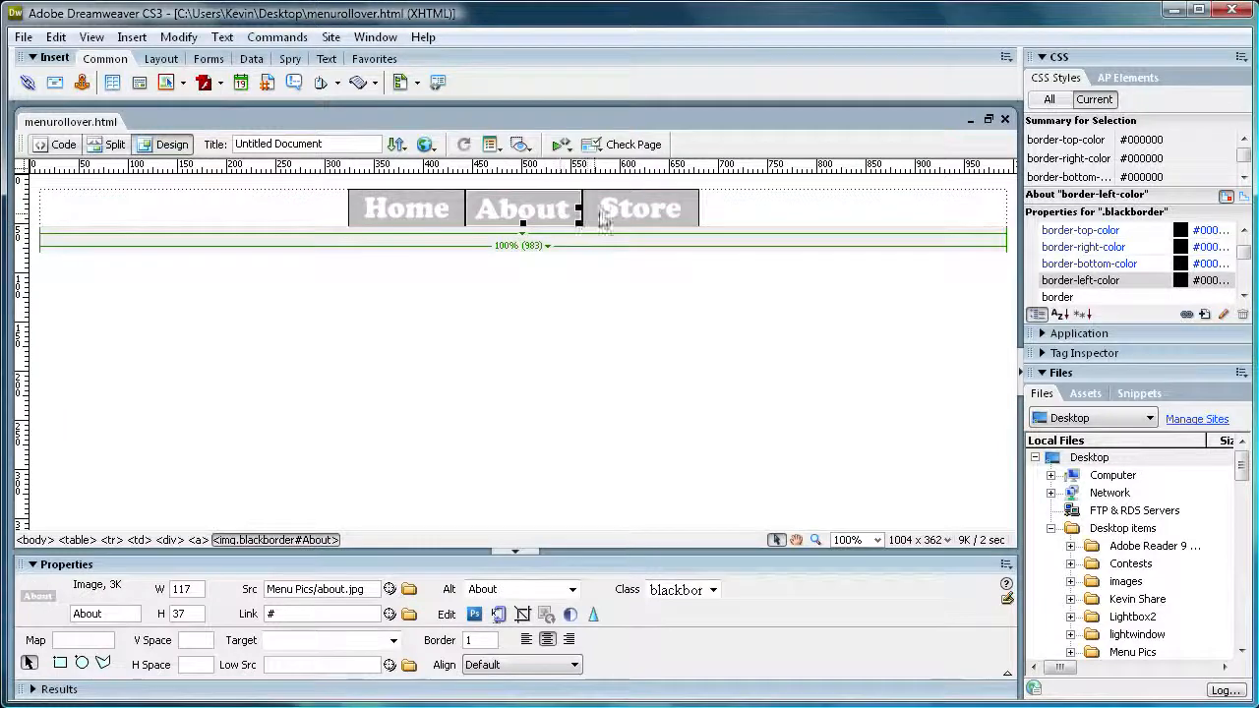
pyautogui.click(604, 209)
pyautogui.click(414, 222)
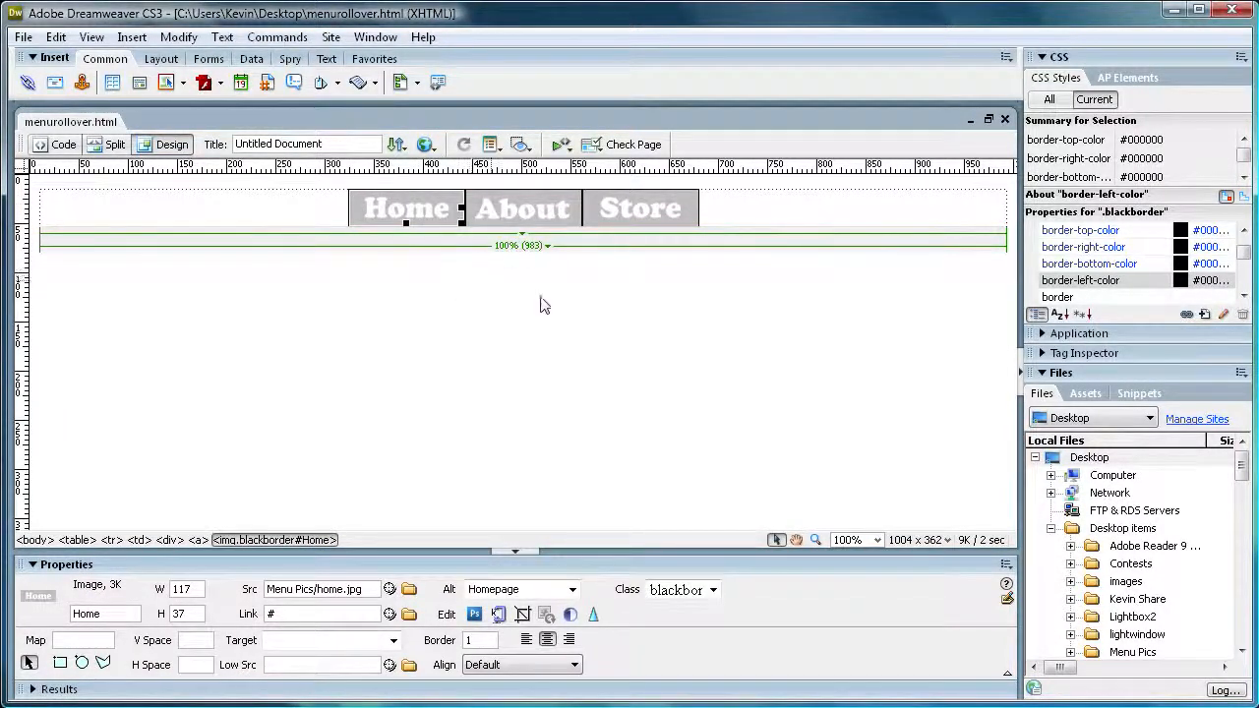
pyautogui.click(539, 218)
pyautogui.click(433, 220)
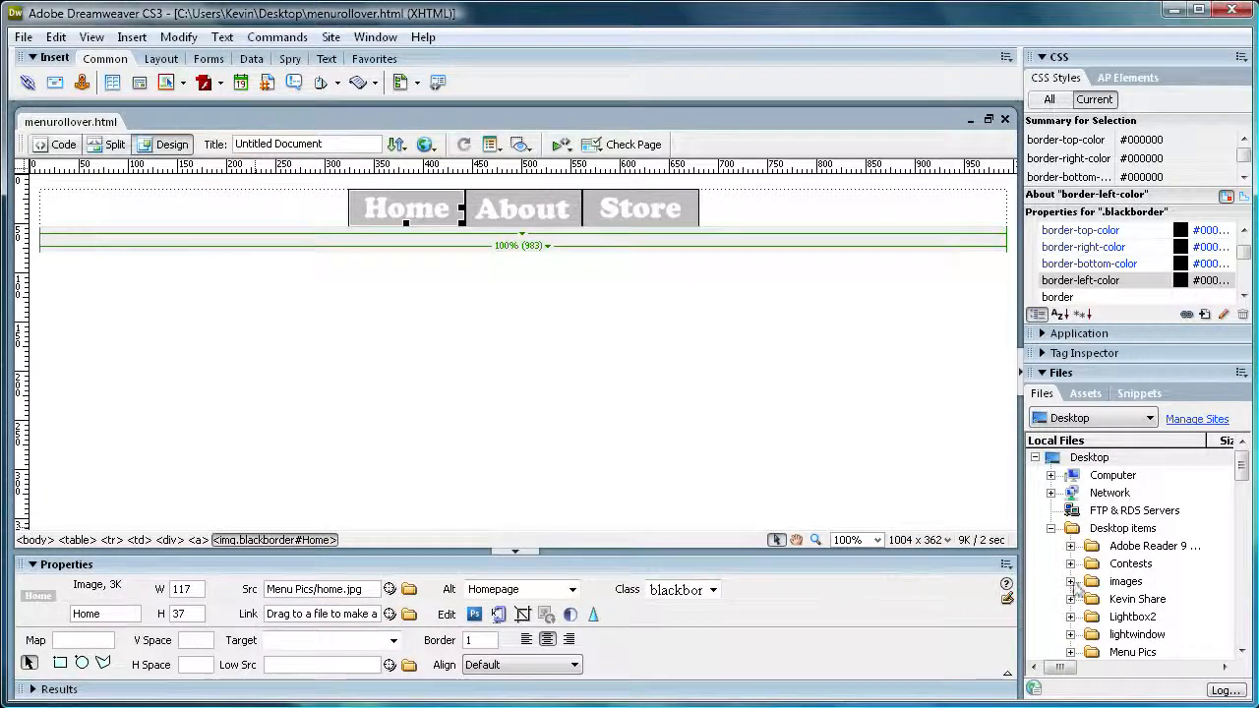
pyautogui.moveTo(1120, 610); pyautogui.dragTo(397, 619)
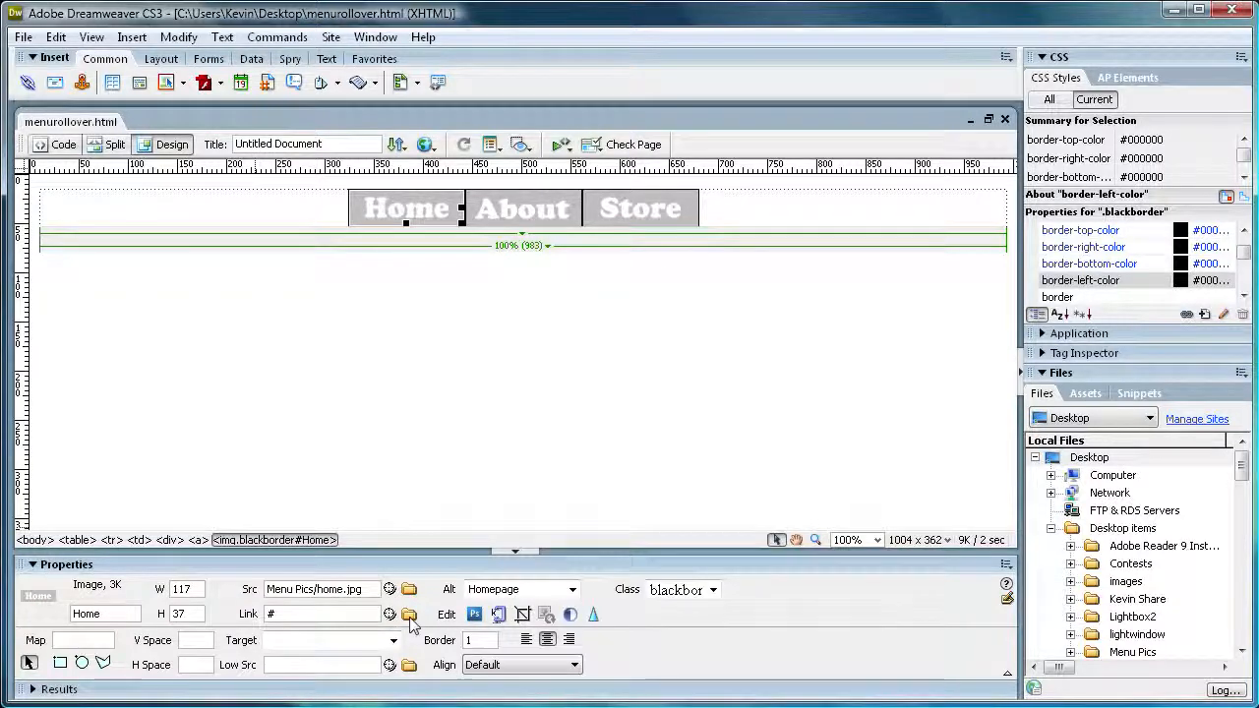
pyautogui.click(409, 617)
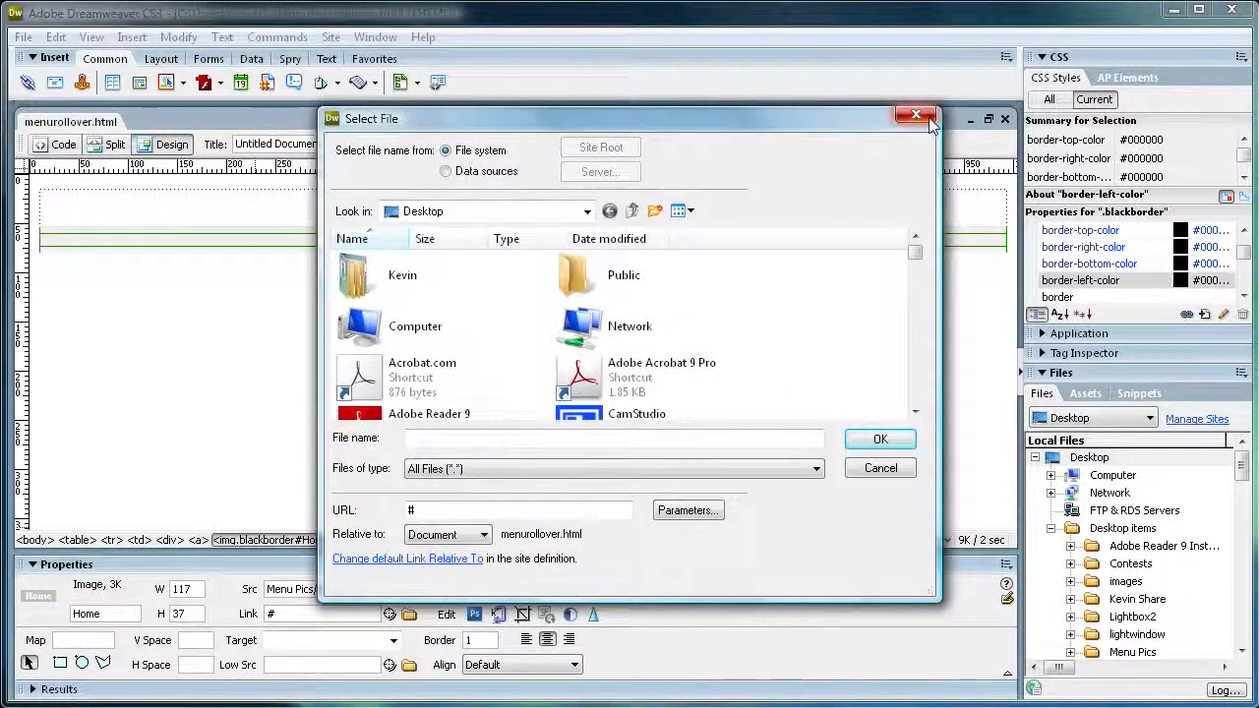
pyautogui.click(918, 117)
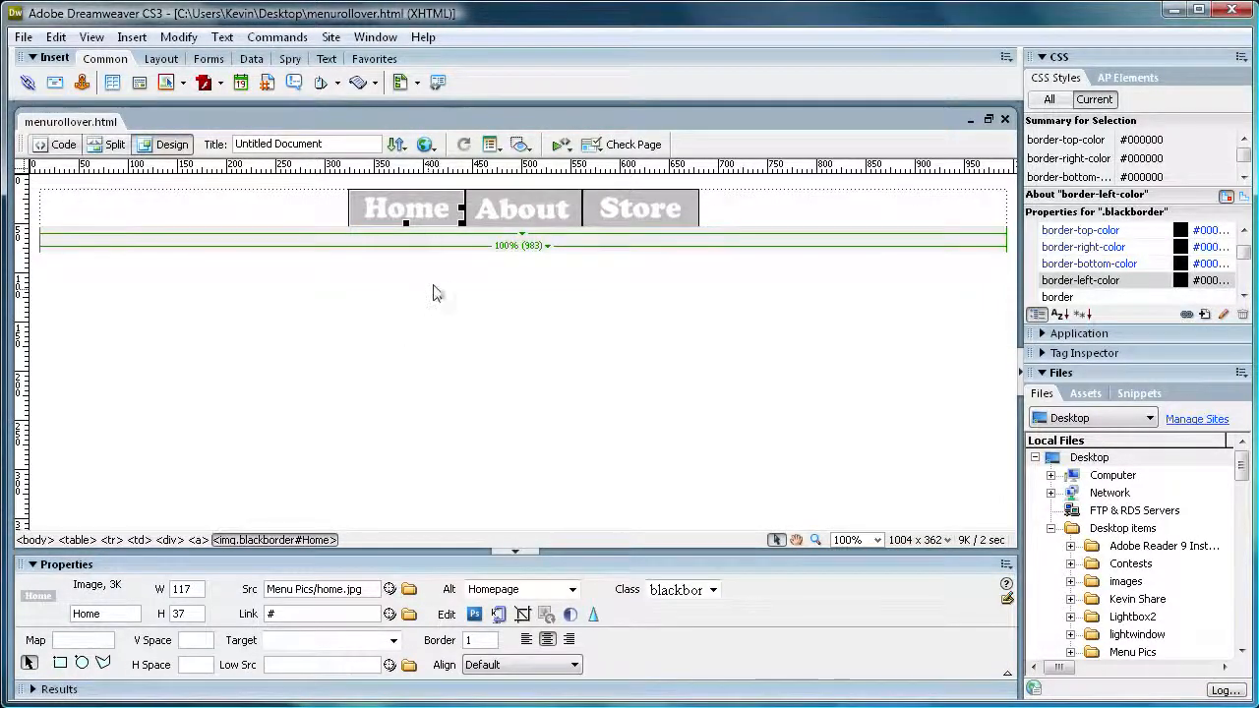
pyautogui.click(502, 208)
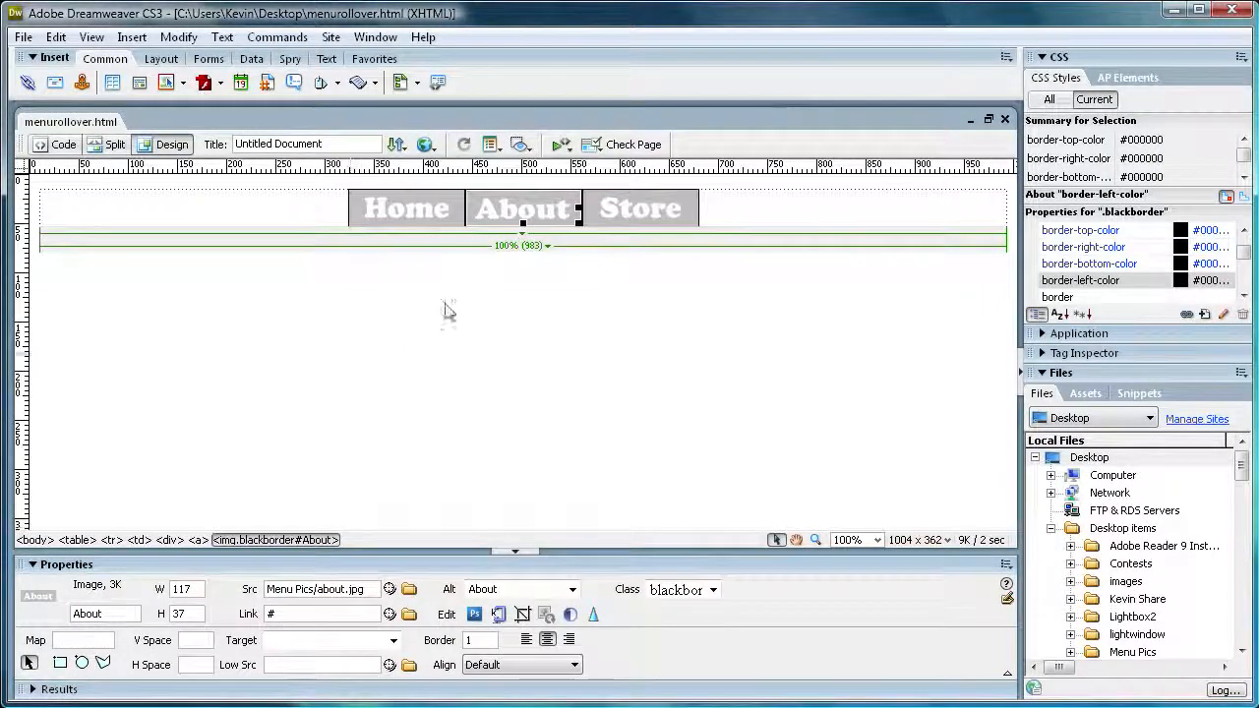
pyautogui.click(423, 217)
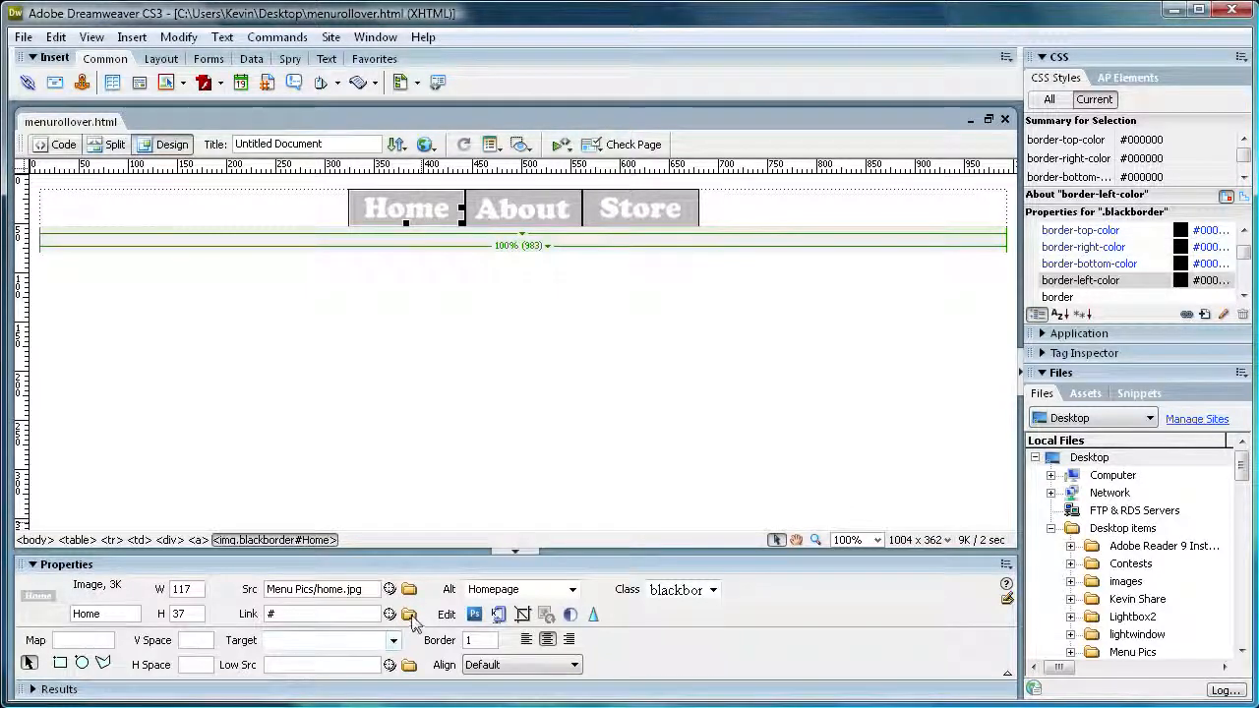
pyautogui.click(531, 209)
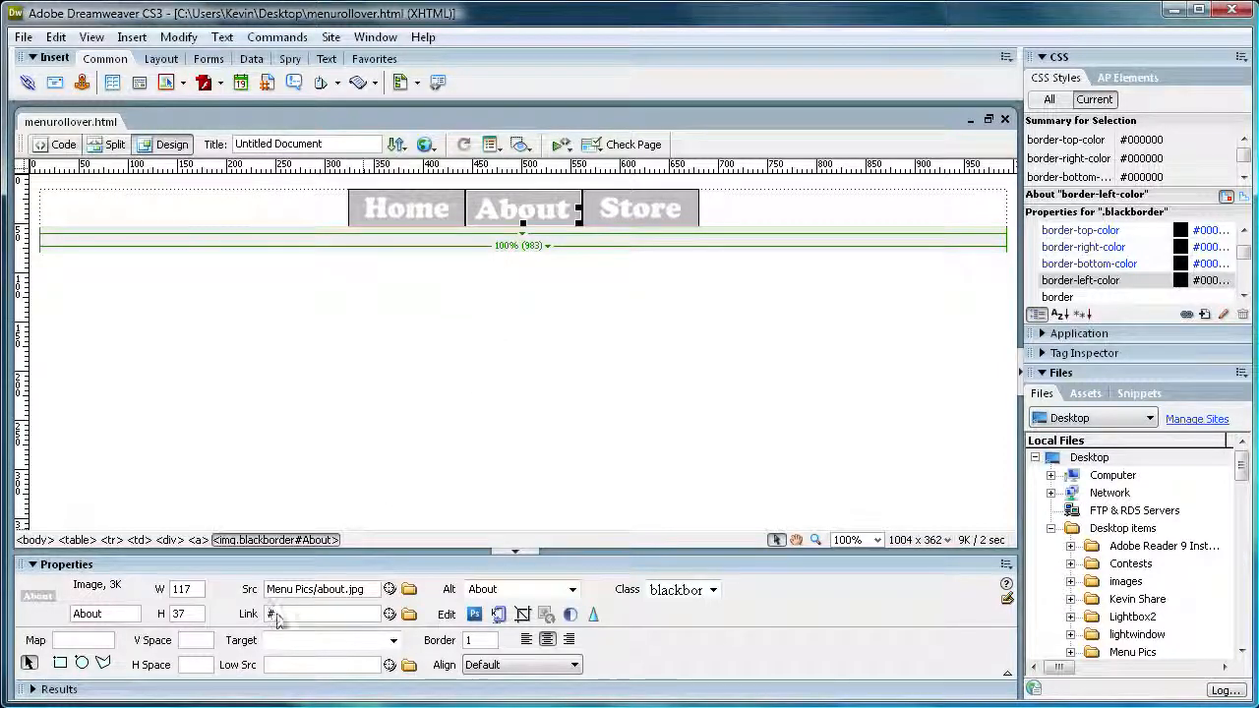
pyautogui.click(278, 615)
pyautogui.press('BackSpace')
pyautogui.write('h')
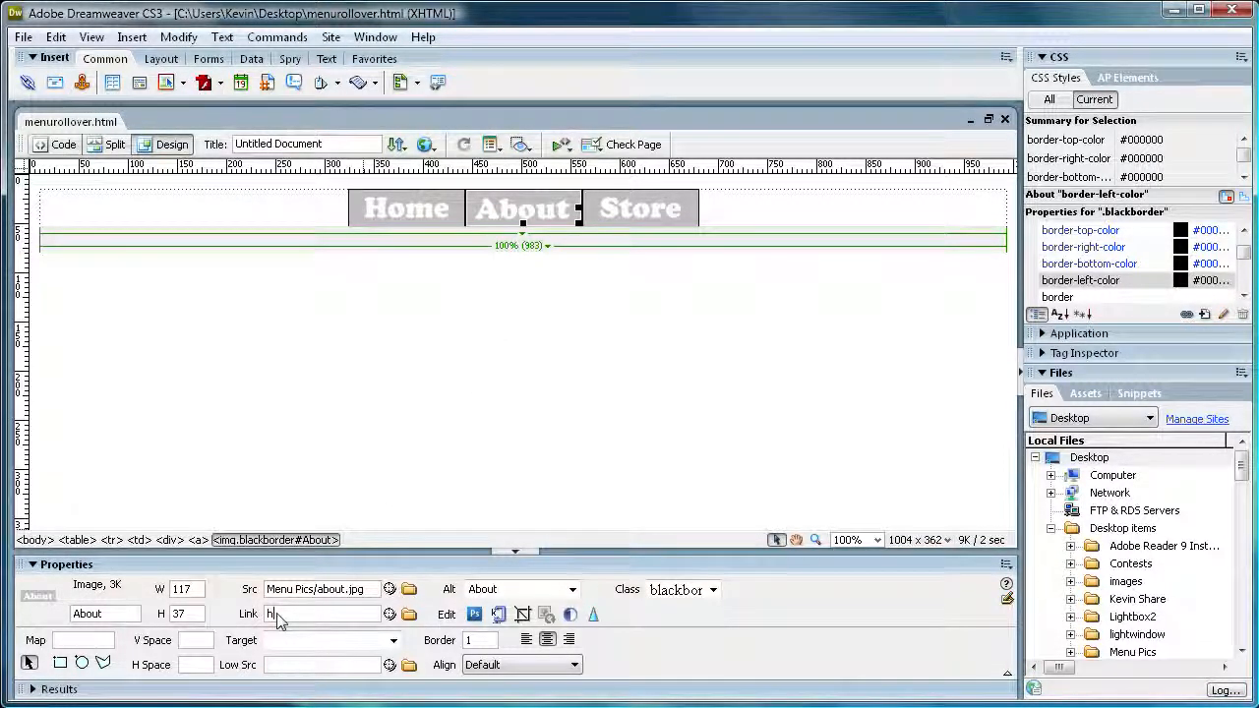
pyautogui.write('ttp://www')
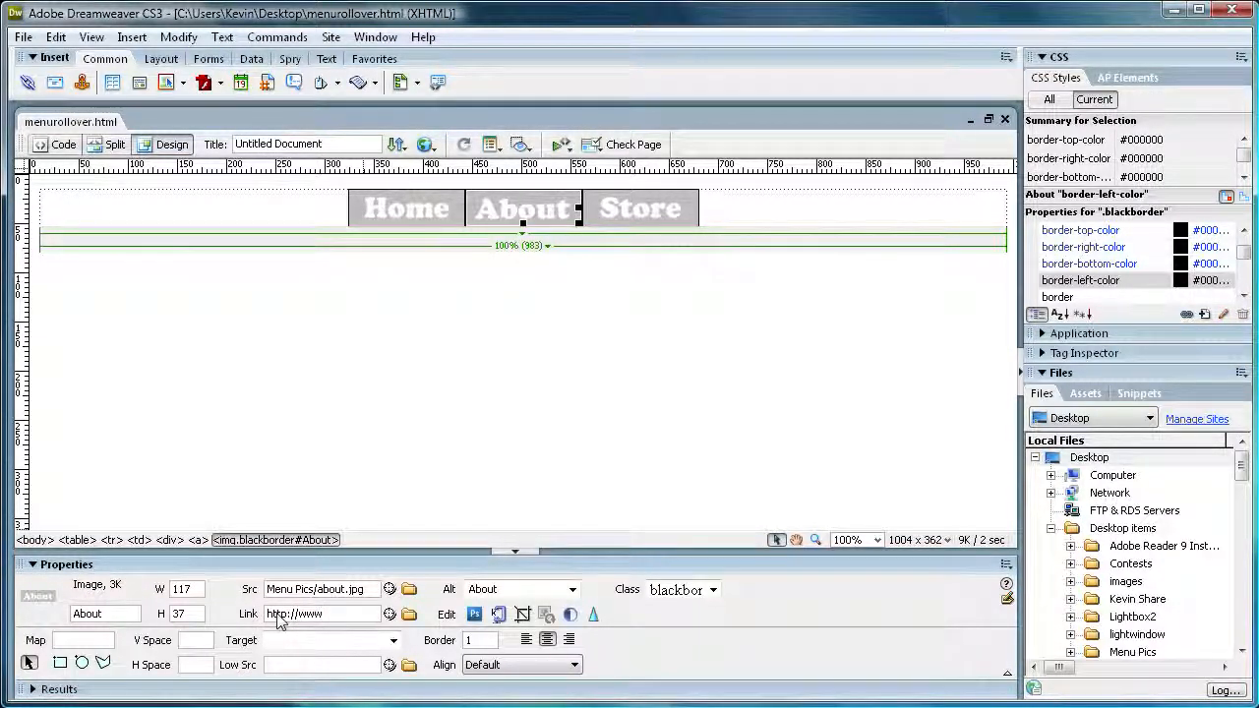
pyautogui.write('.you')
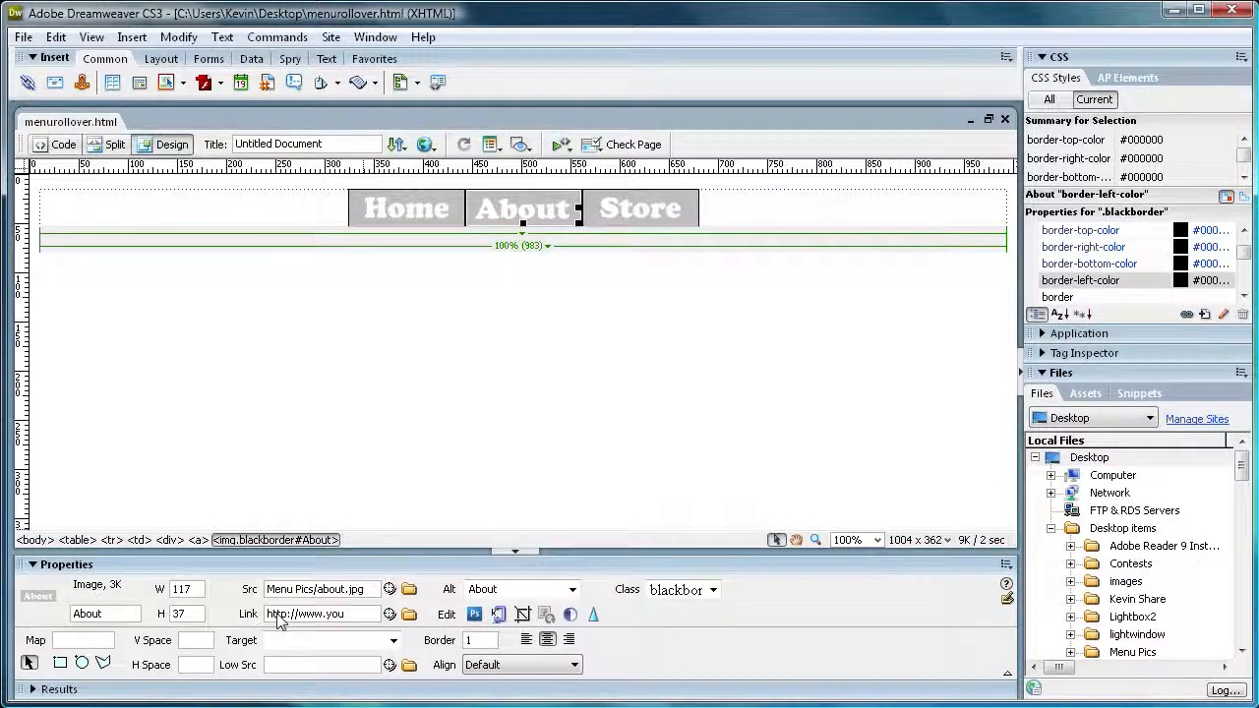
pyautogui.write('tube.com')
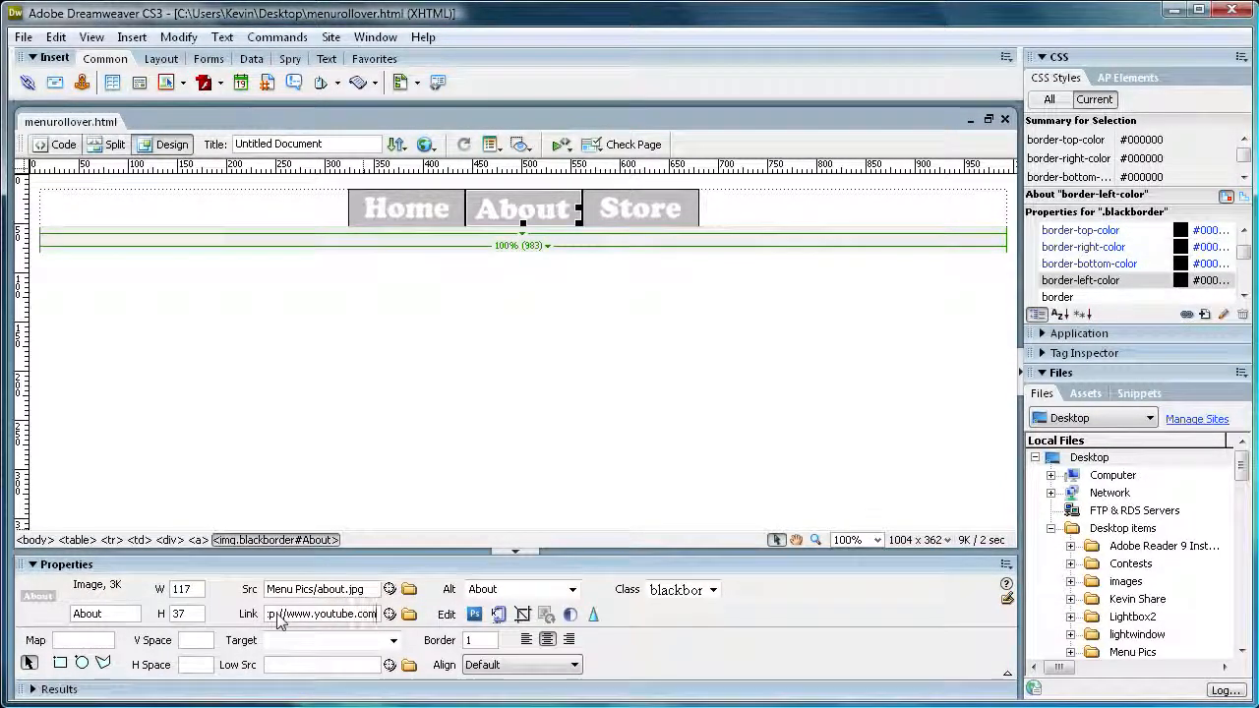
pyautogui.write('/user/rivercitygraphix')
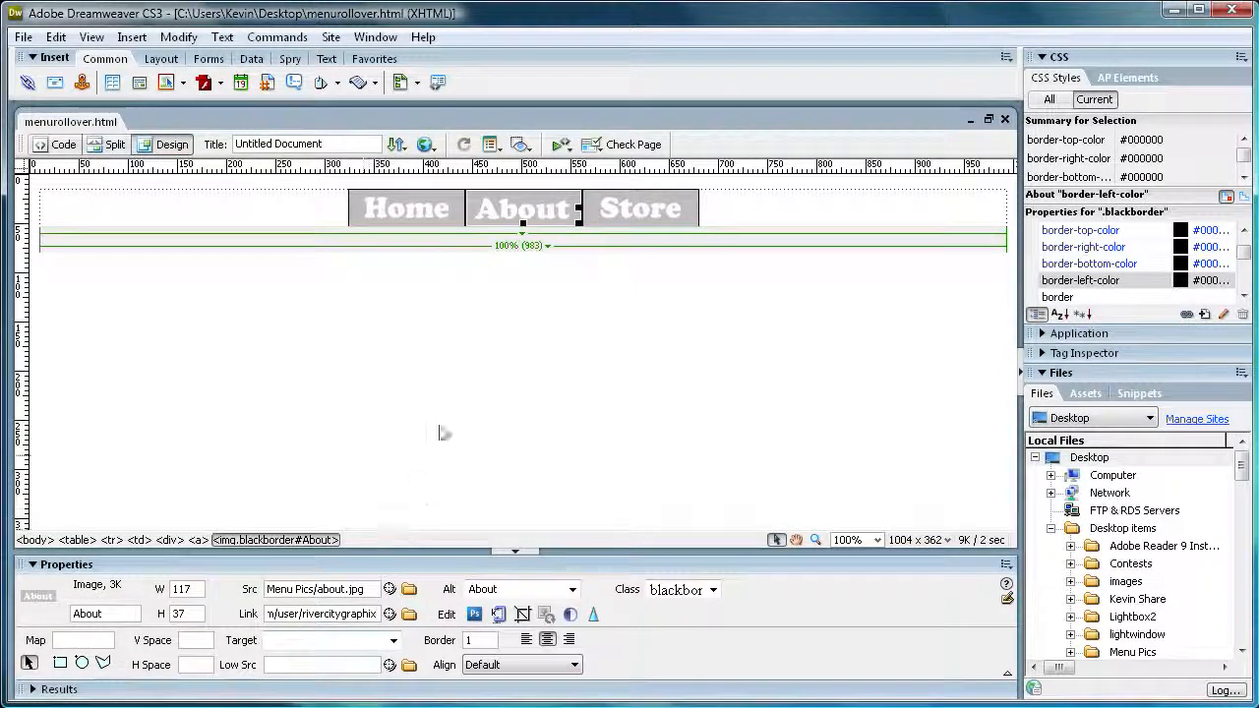
pyautogui.moveTo(376, 615); pyautogui.dragTo(262, 631)
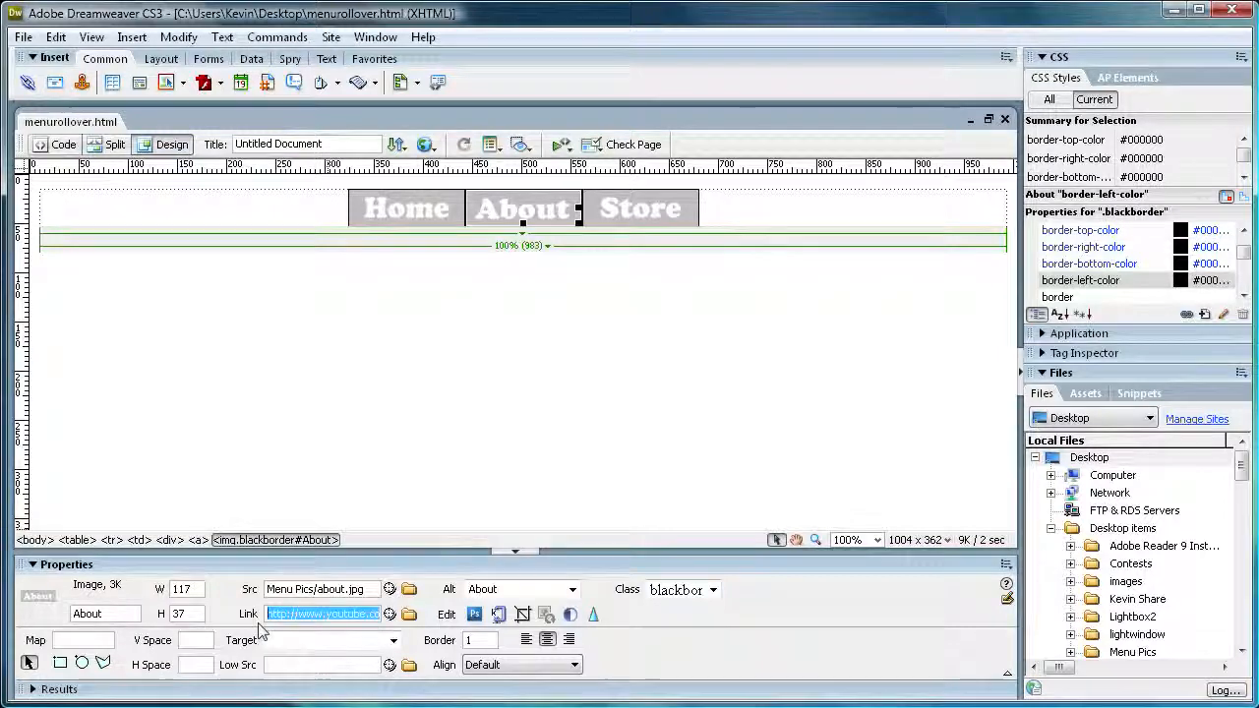
# Save the page and preview it in Internet Explorer with blocked content allowed
pyautogui.click(23, 37)
pyautogui.click(318, 395)
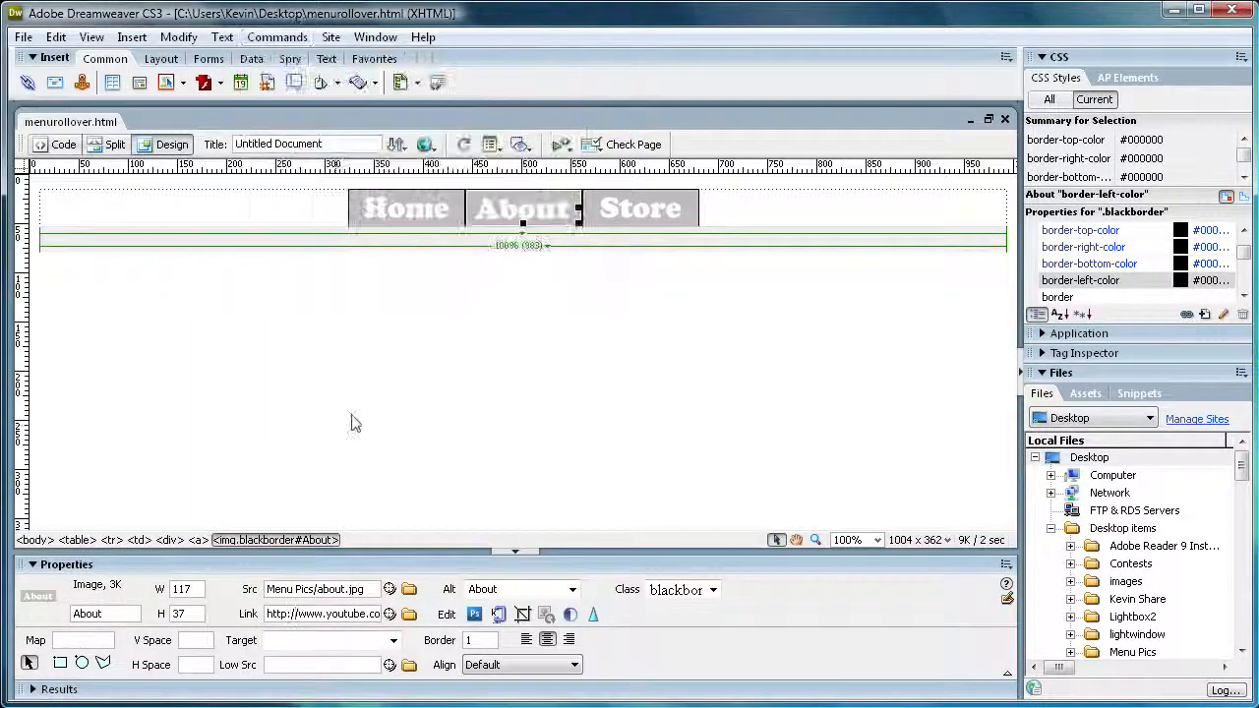
pyautogui.click(458, 208)
pyautogui.click(22, 37)
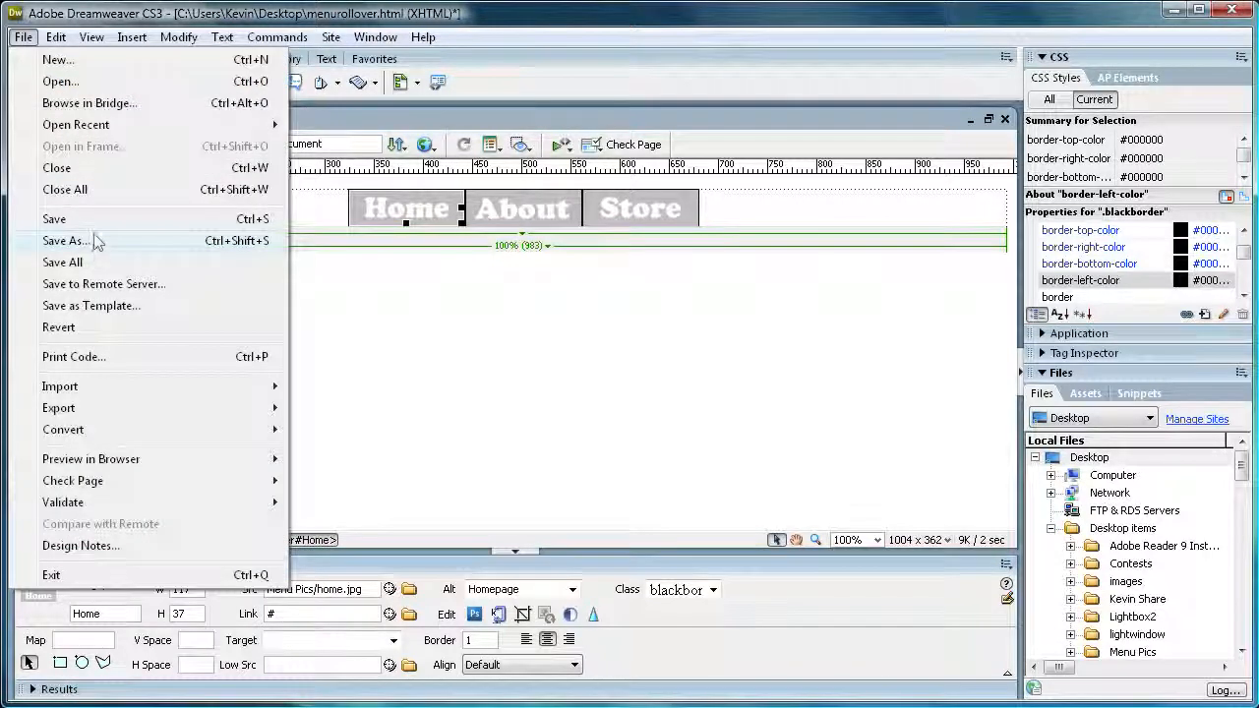
pyautogui.click(94, 218)
pyautogui.click(23, 37)
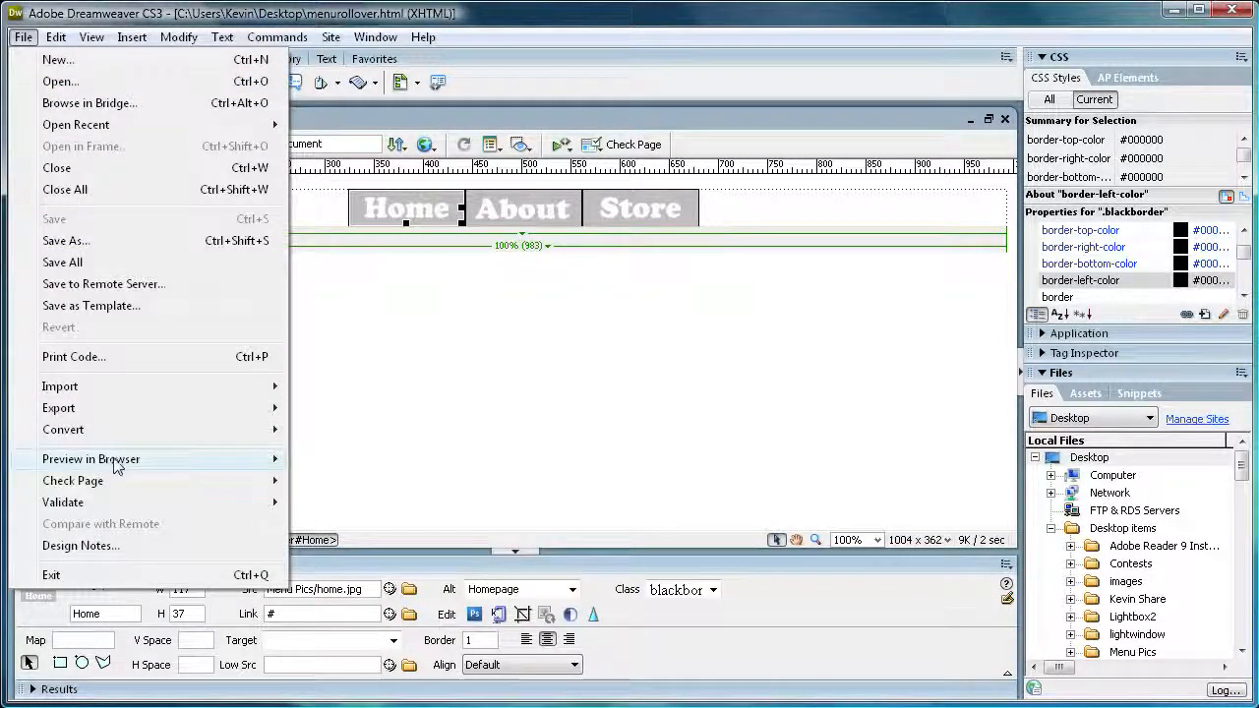
pyautogui.moveTo(113, 460)
pyautogui.click(307, 460)
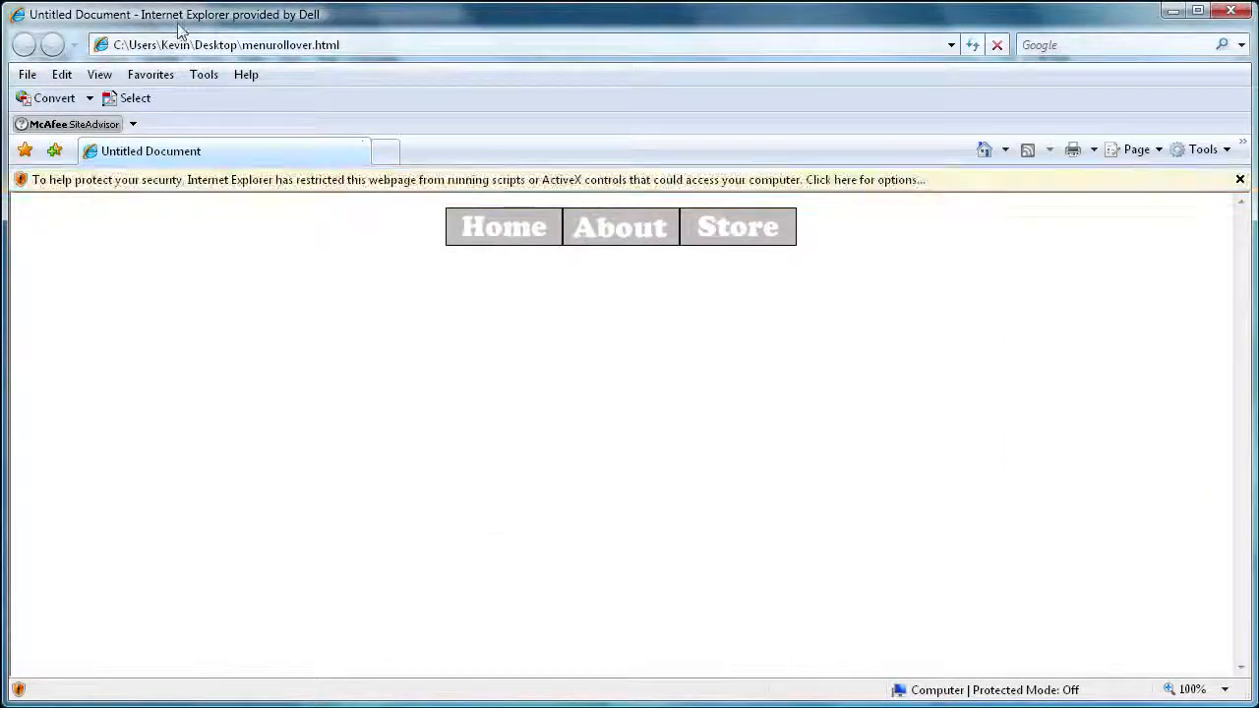
pyautogui.click(206, 181)
pyautogui.click(241, 199)
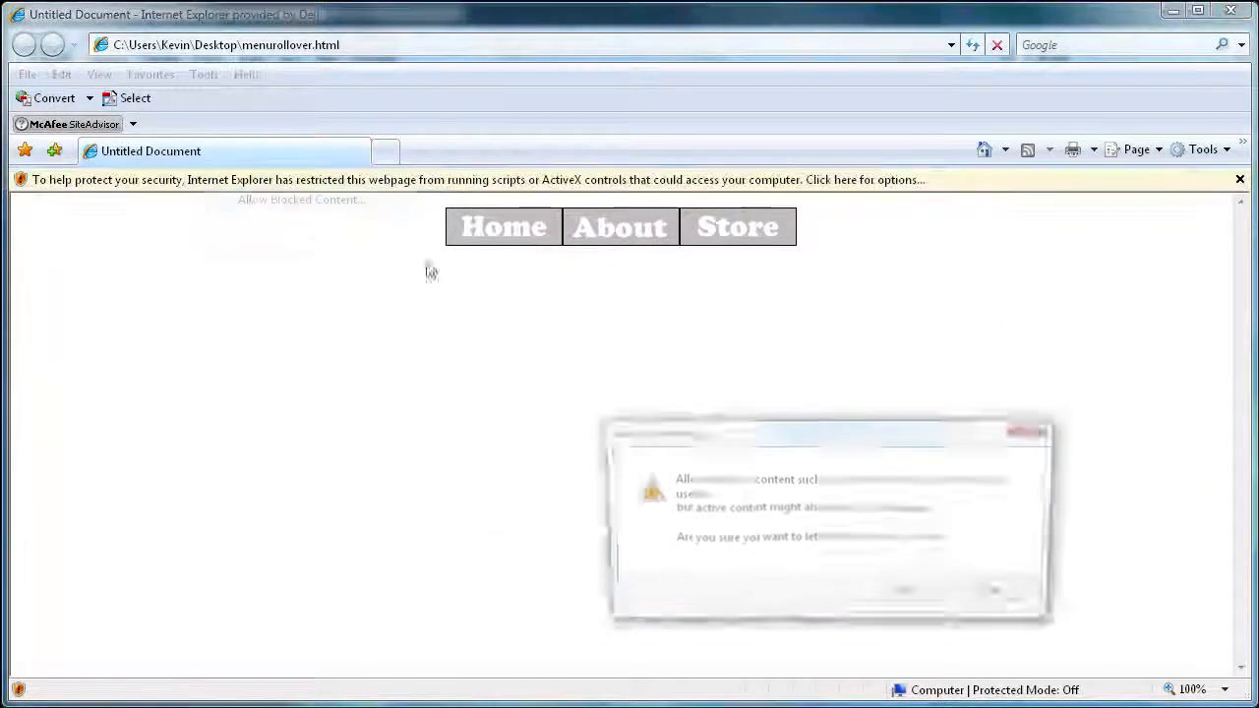
pyautogui.click(905, 597)
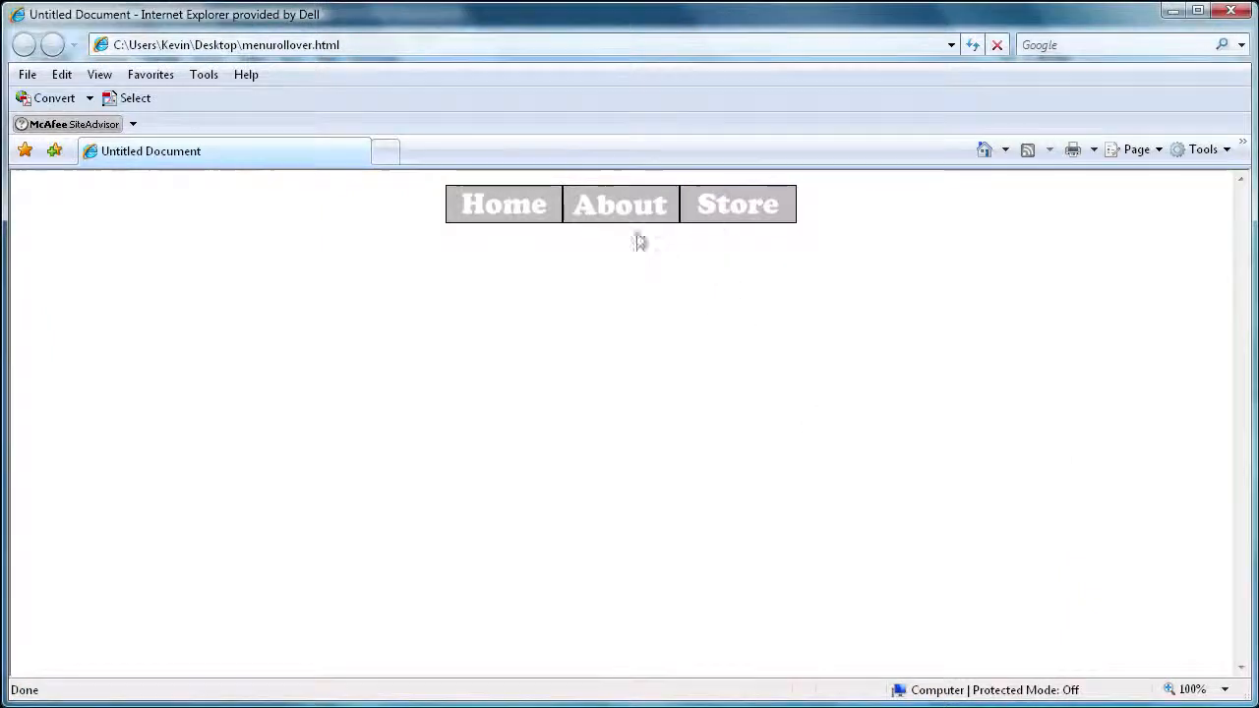
# Test the About button's link in the preview and enlarge the YouTube window to view the linked channel page
pyautogui.click(598, 204)
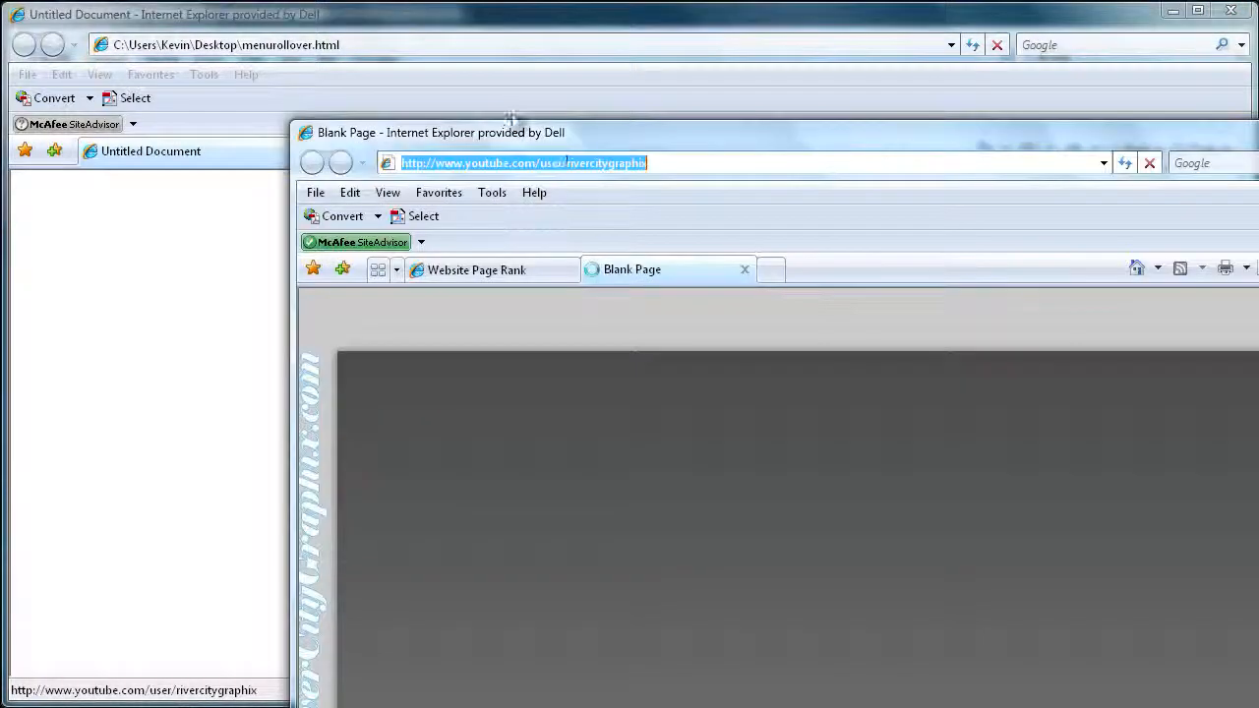
pyautogui.moveTo(512, 132); pyautogui.dragTo(215, 17)
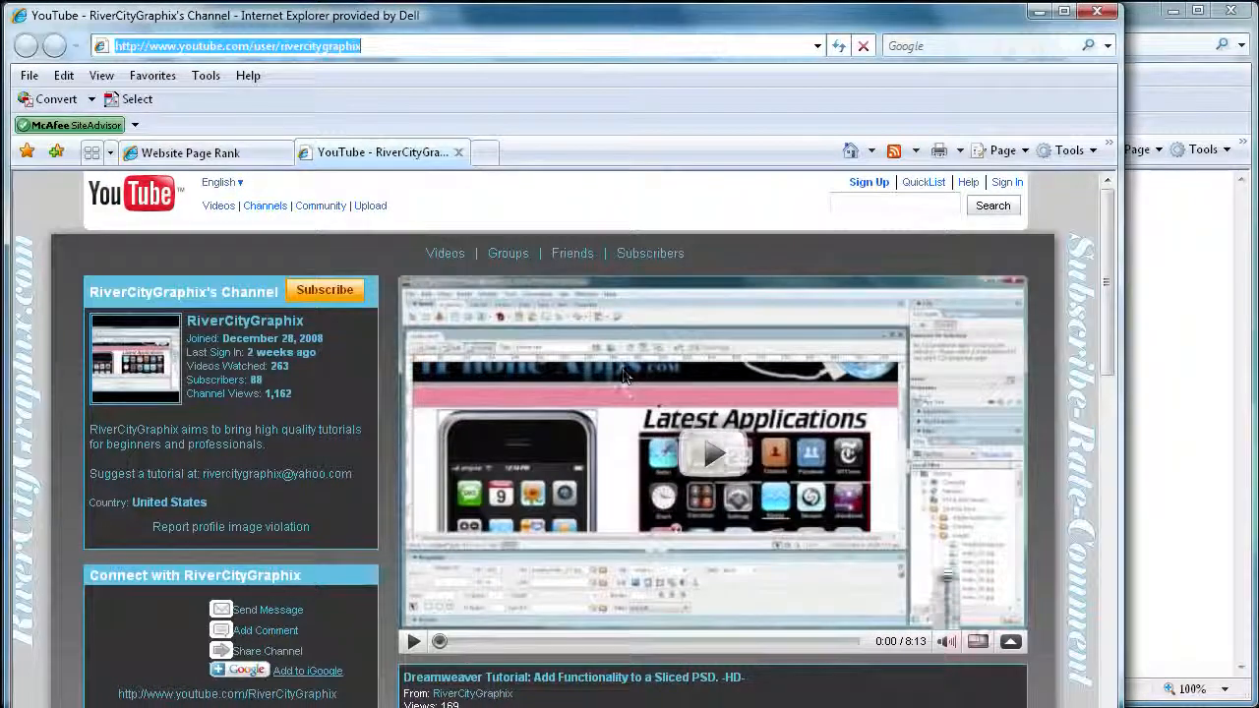
pyautogui.moveTo(1122, 706); pyautogui.dragTo(1257, 707)
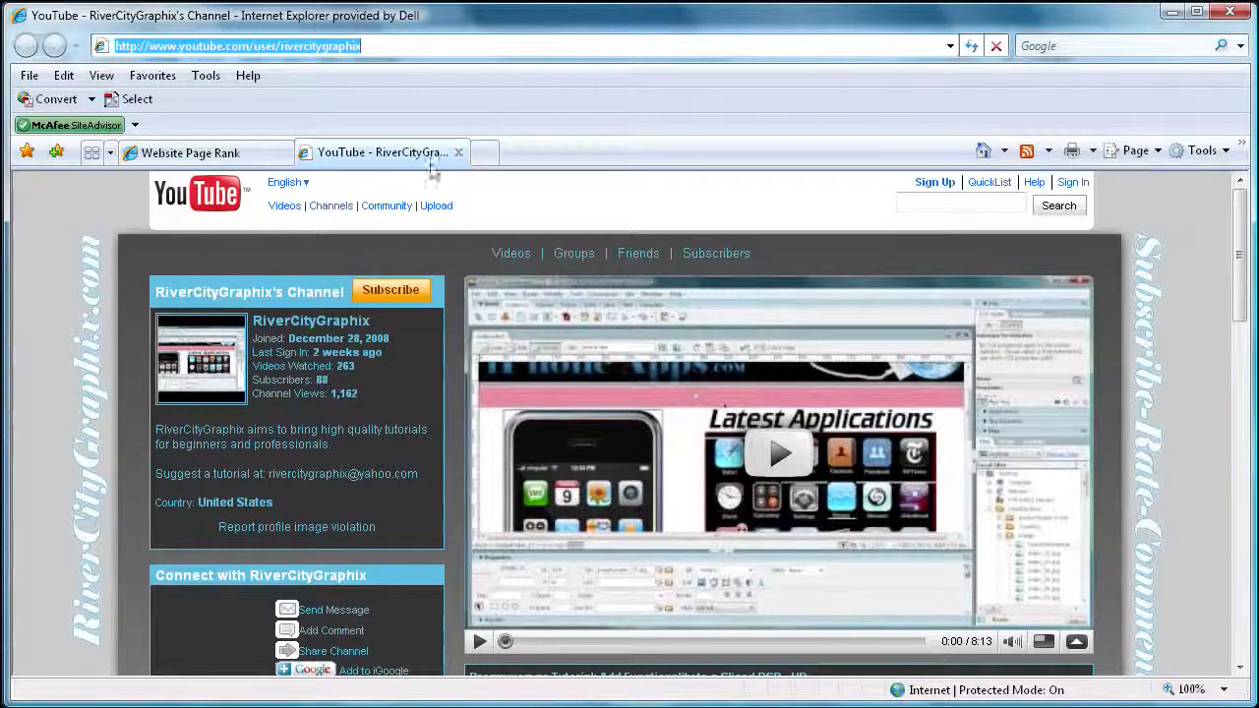
pyautogui.moveTo(1238, 312); pyautogui.dragTo(1236, 288)
# Close the YouTube window with all its tabs and the menu preview, returning to Dreamweaver
pyautogui.click(1234, 12)
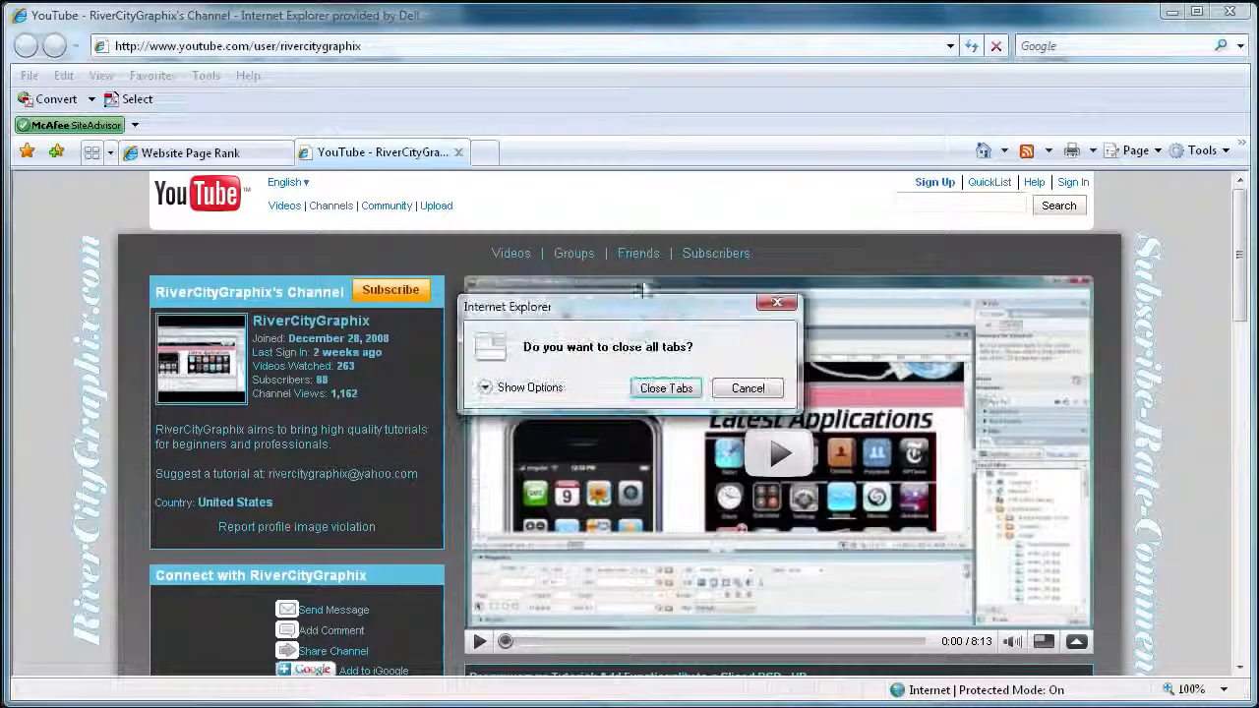
pyautogui.click(743, 388)
pyautogui.click(1230, 12)
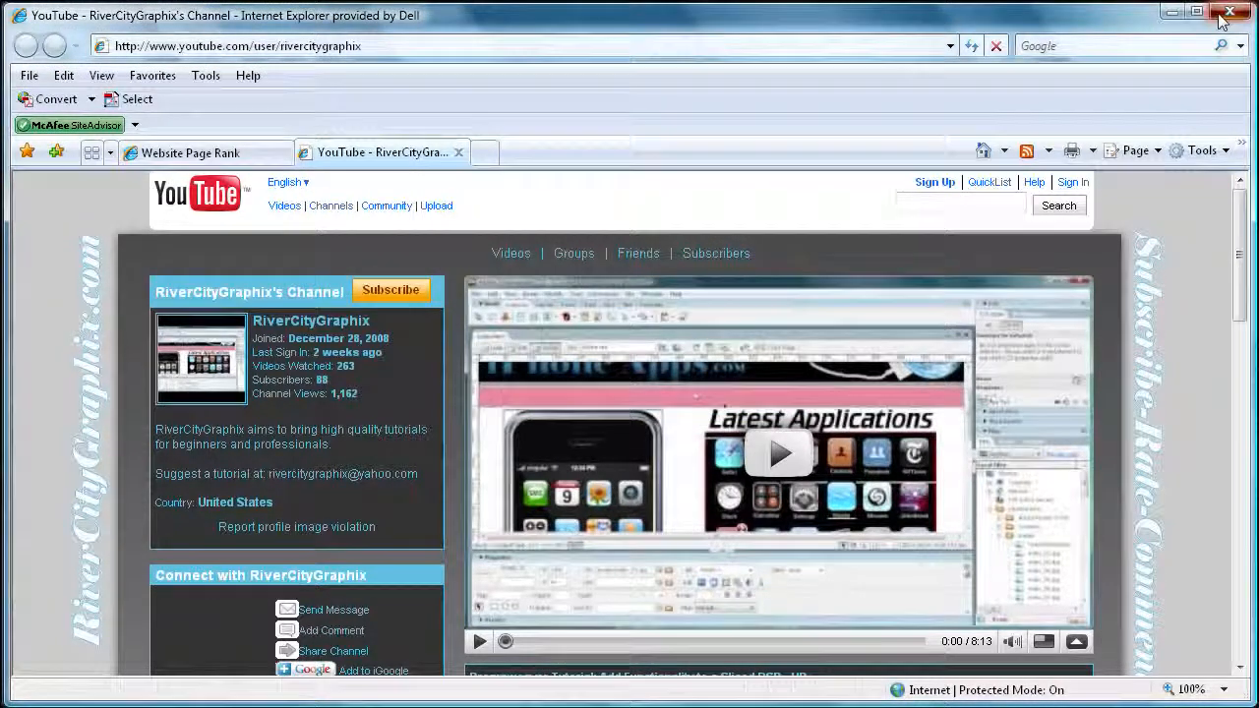
pyautogui.click(666, 389)
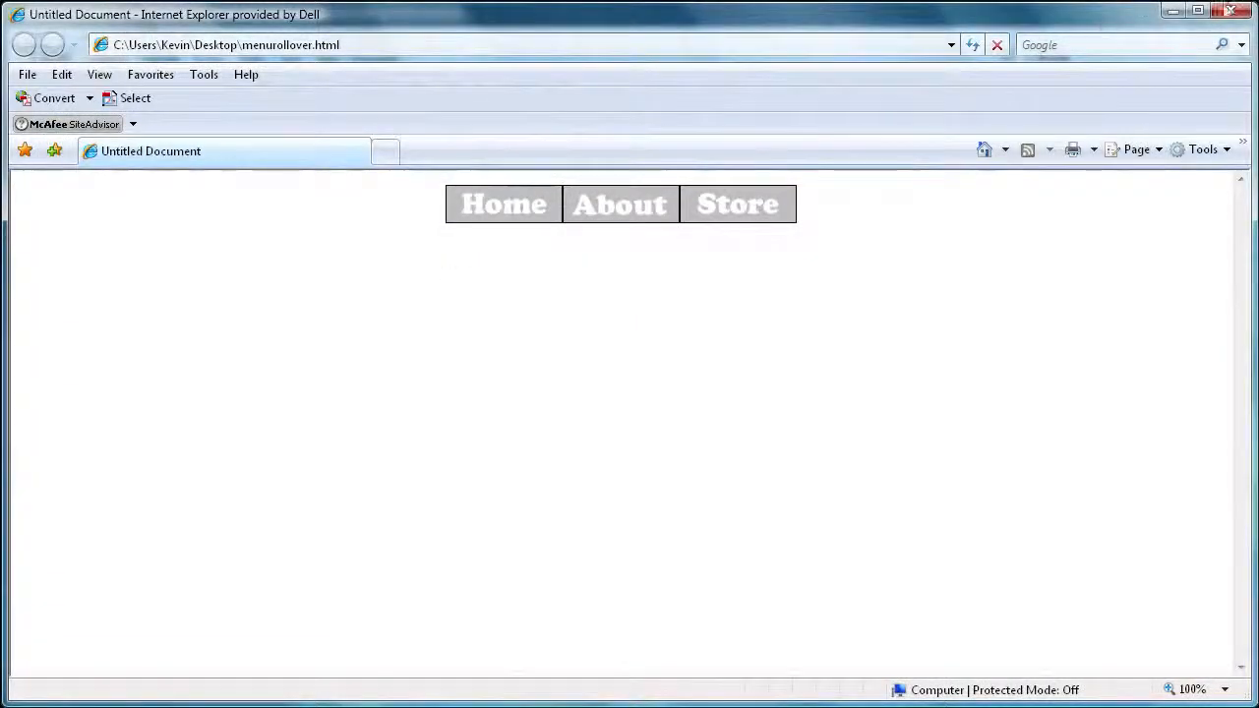
pyautogui.click(1231, 10)
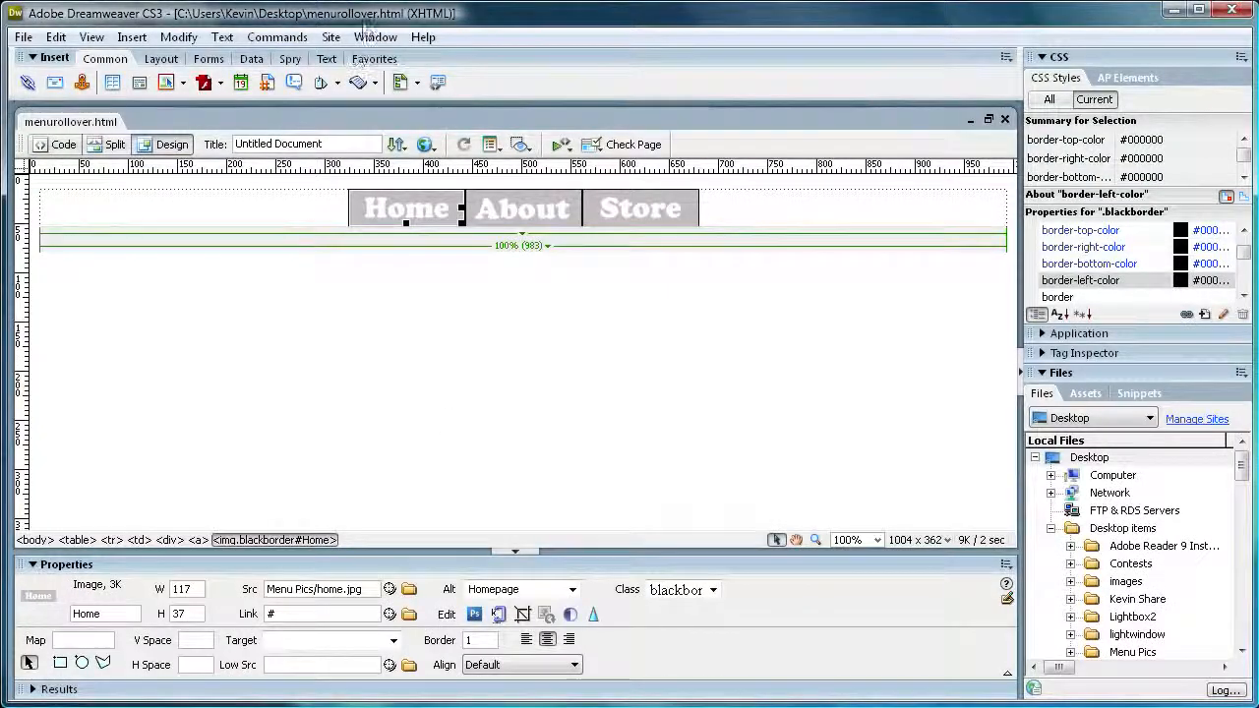